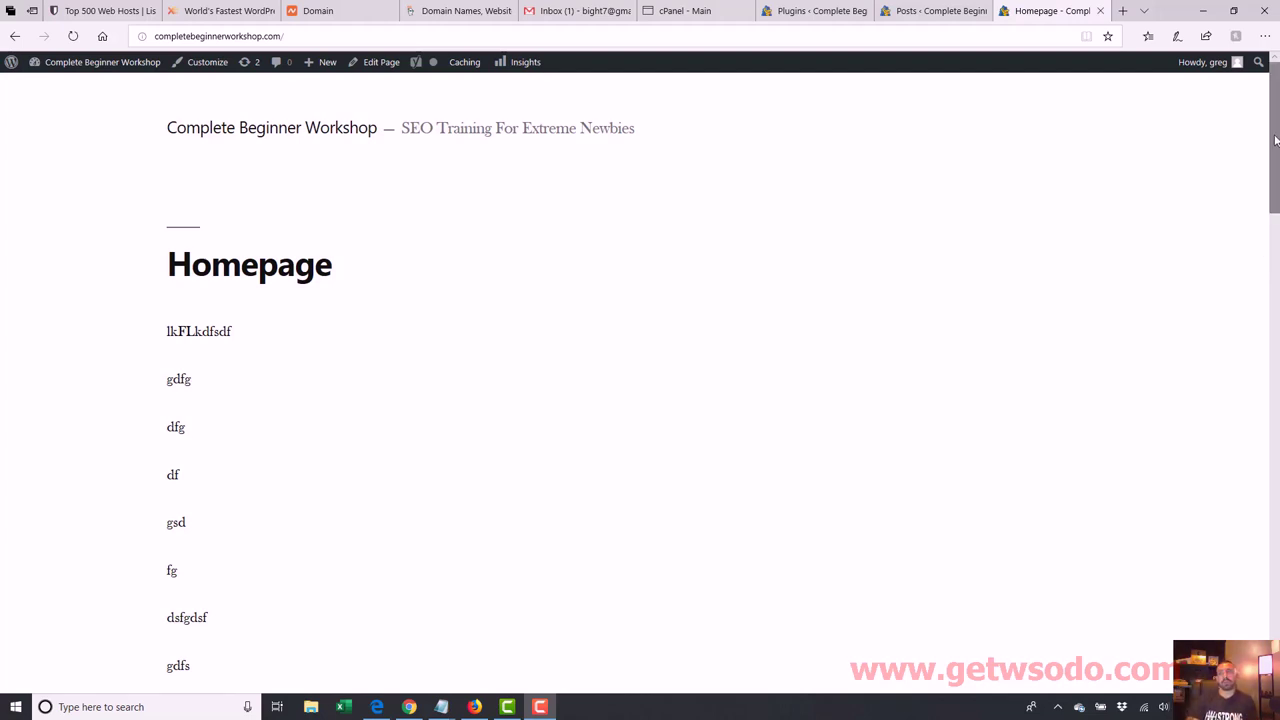
- Look over the live homepage, then the Pages and Posts lists in the site's admin area
scroll(1275, 140, "down", 1)
scroll(1275, 140, "up", 1)
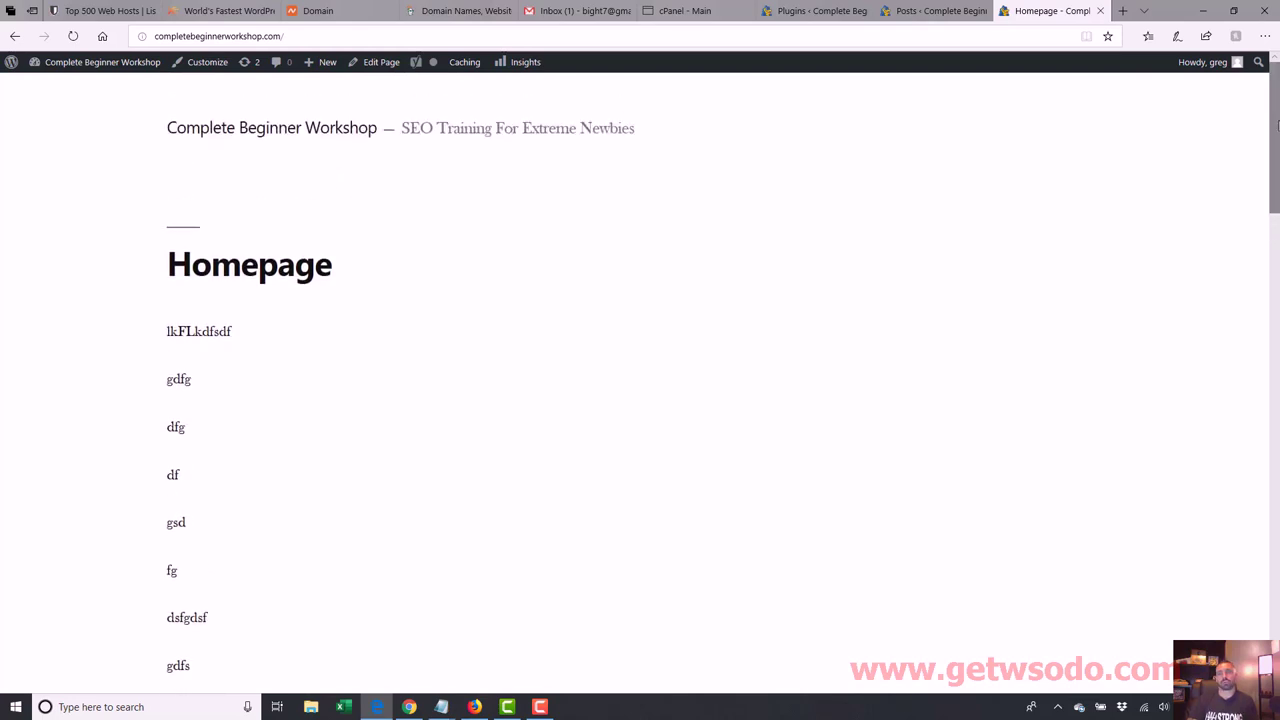
left_click(897, 8)
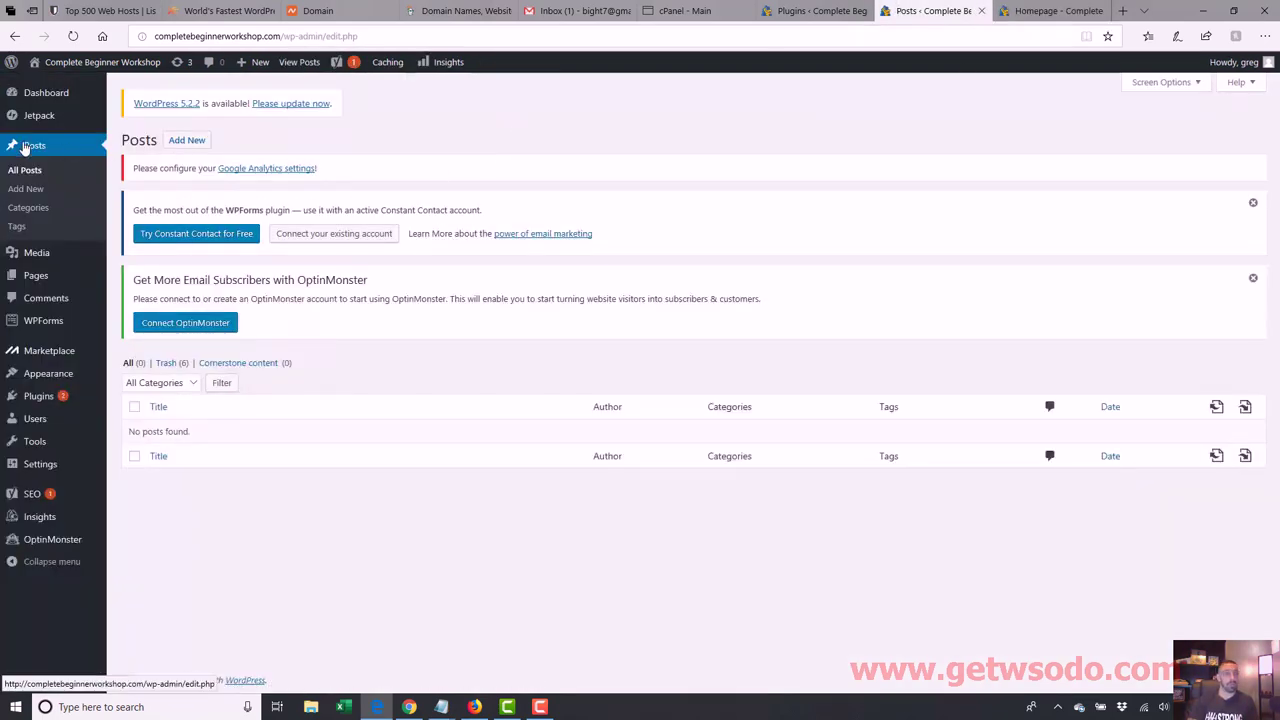
left_click(35, 277)
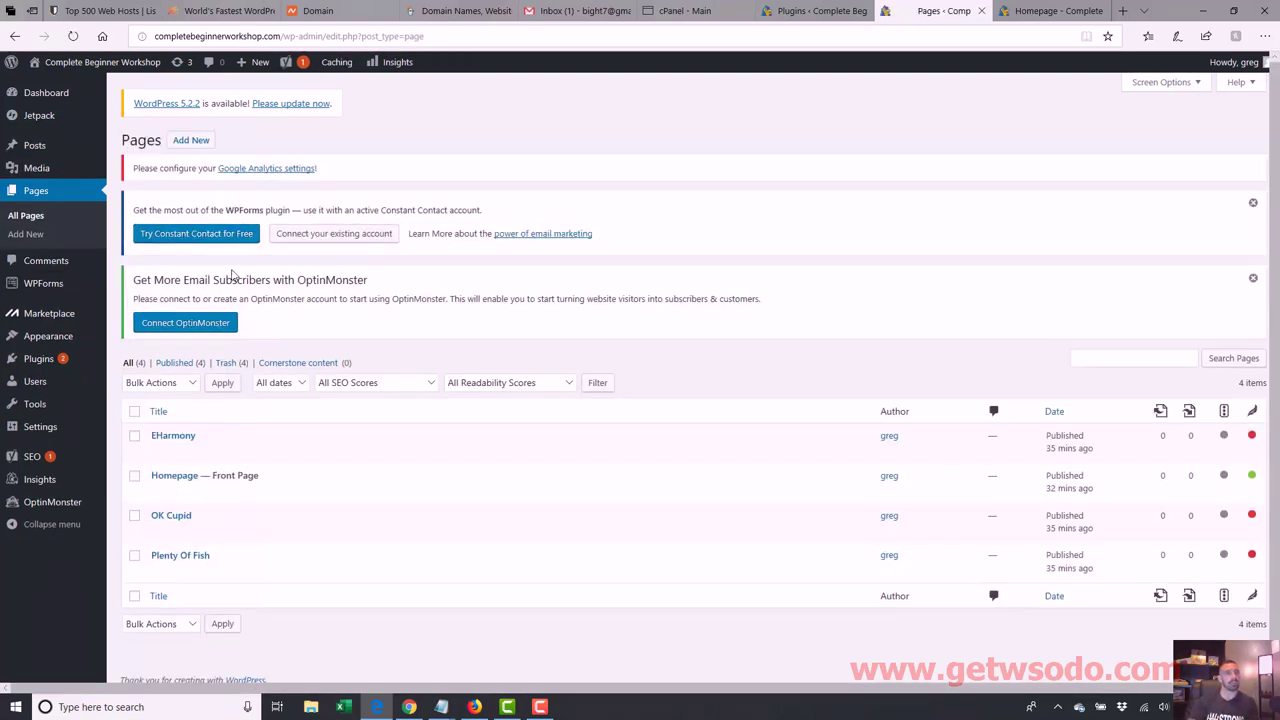
left_click(131, 147)
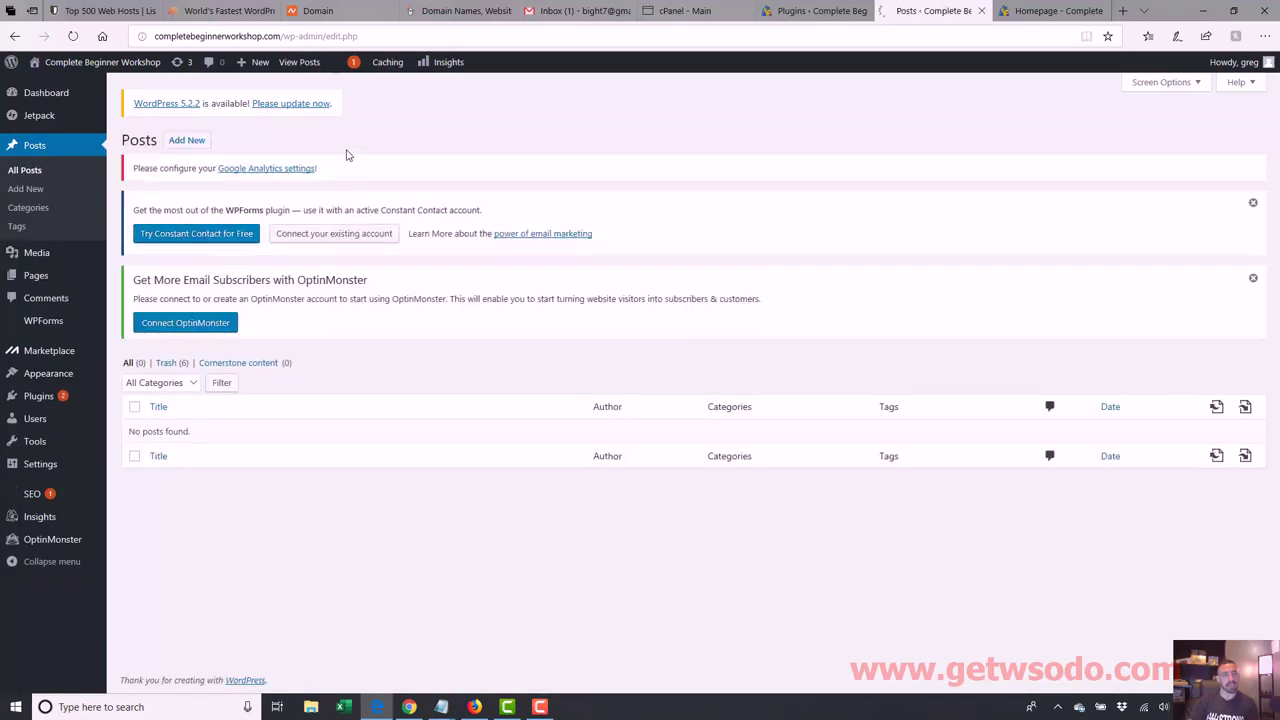
- Start a new blog post and title it "Post 1"
left_click(187, 142)
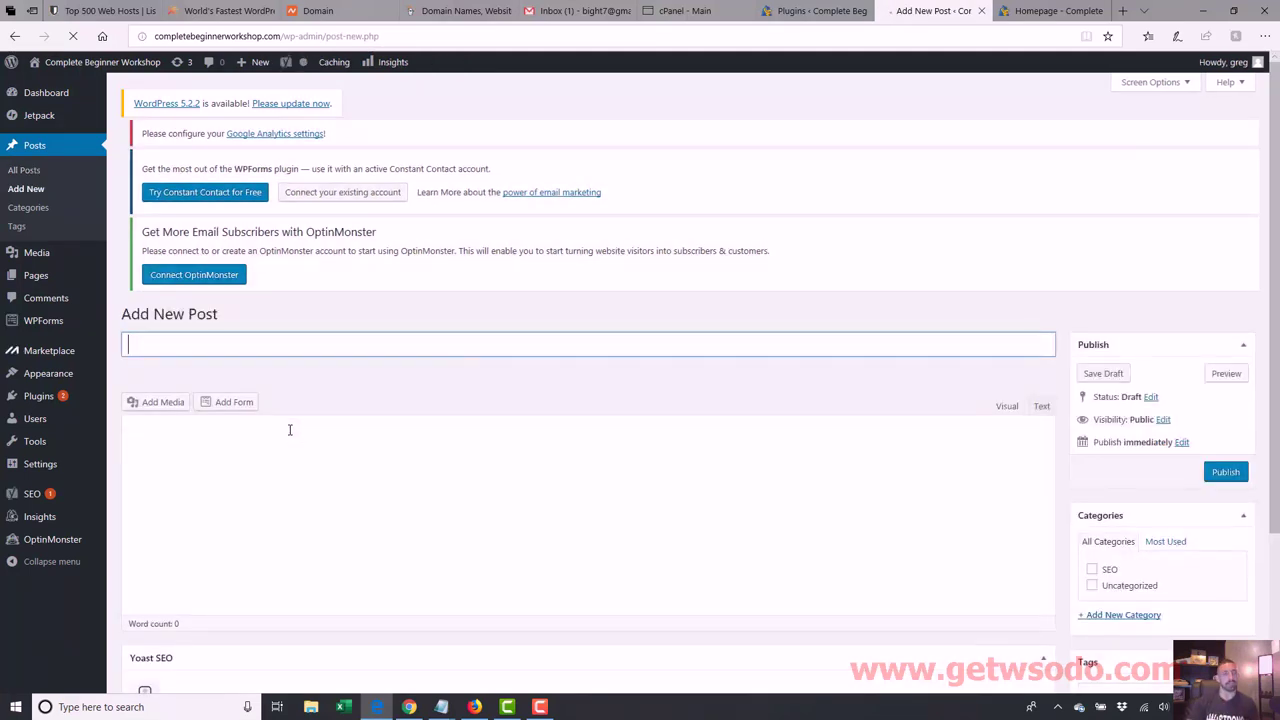
type("Post")
key("Tab")
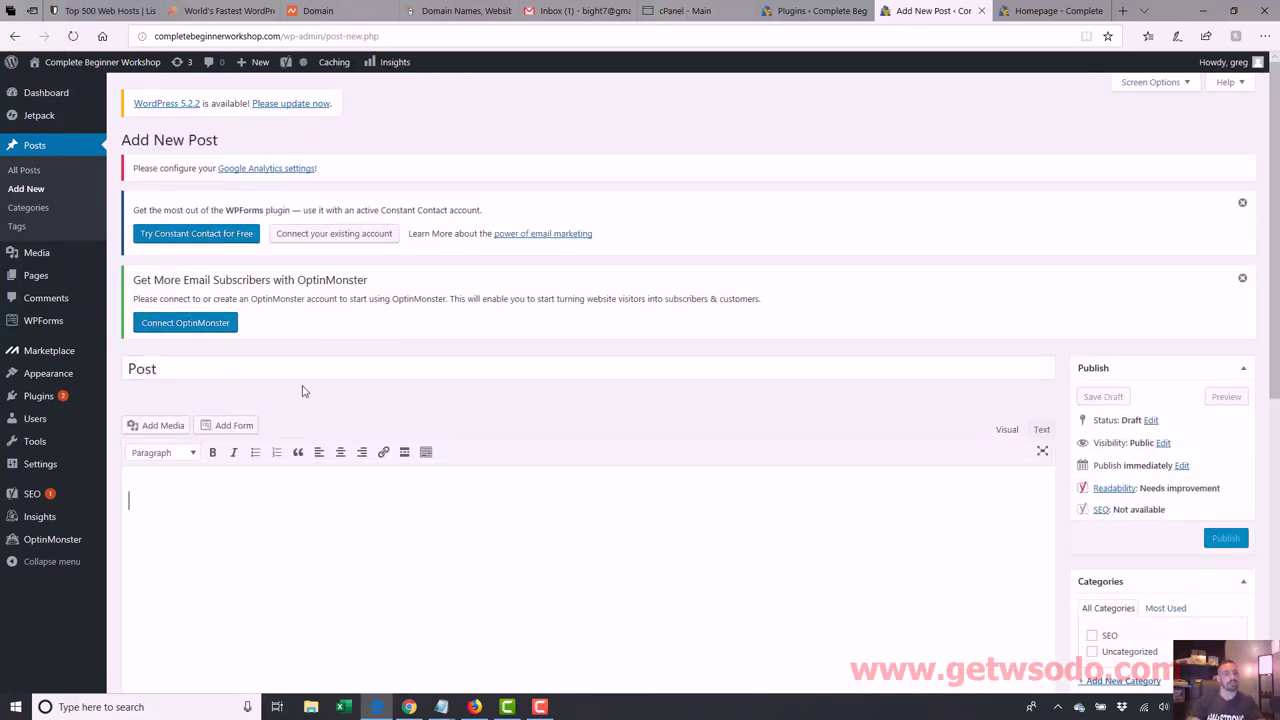
left_click(309, 369)
type("1")
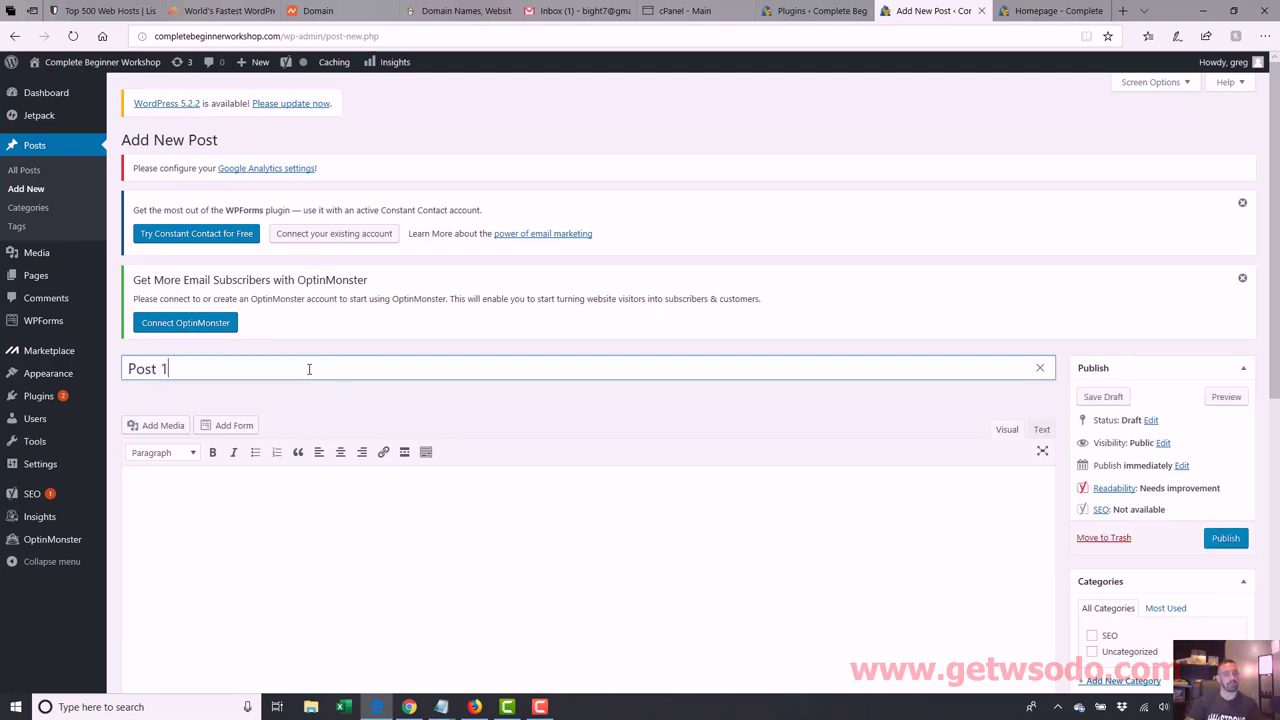
- Enter "This is post 1" as the body text of the new post
left_click(336, 534)
type("This is post 2")
key("BackSpace")
type("1")
- Set the permalink slug of Post 1 to "post-1" and publish the post
left_click(360, 393)
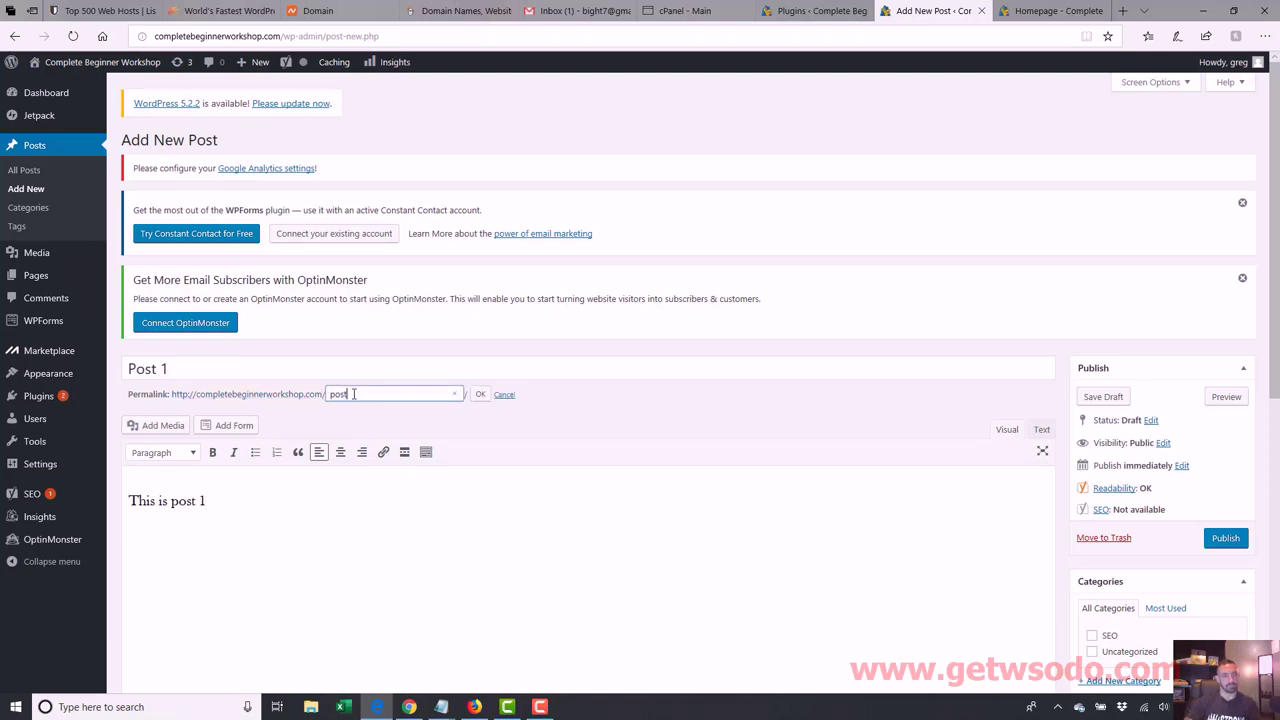
left_click(481, 394)
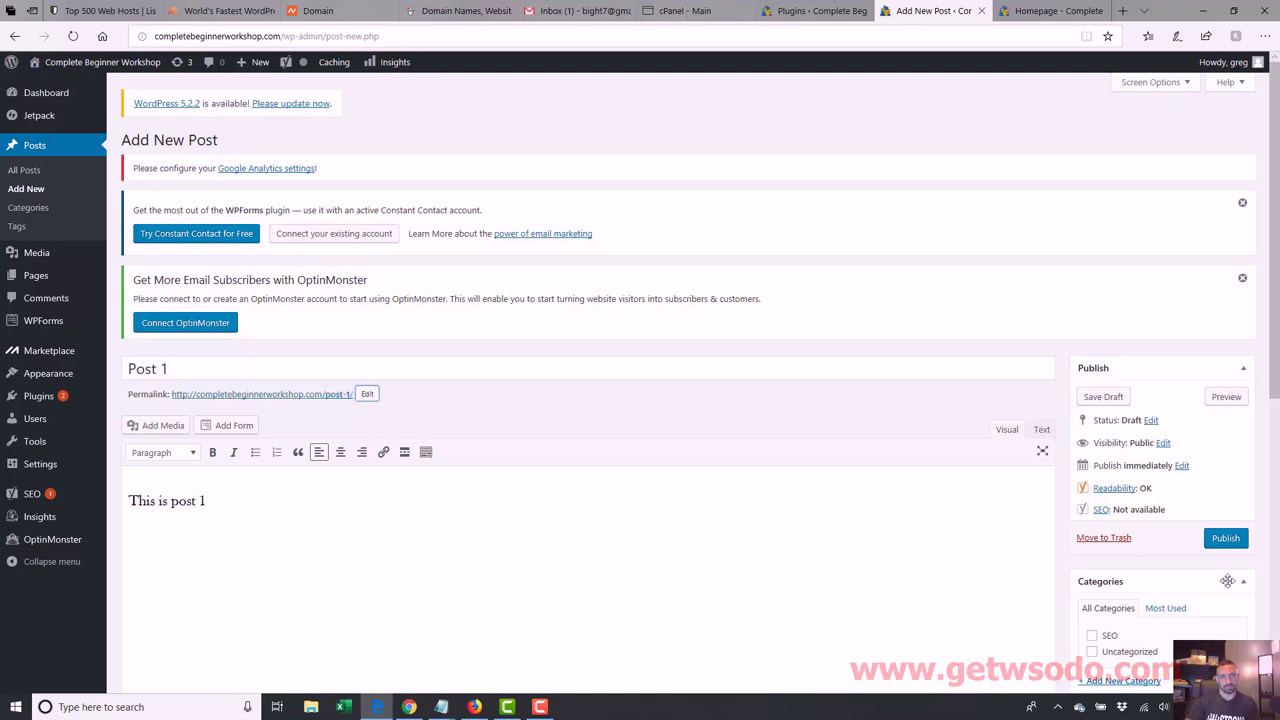
left_click(1230, 541)
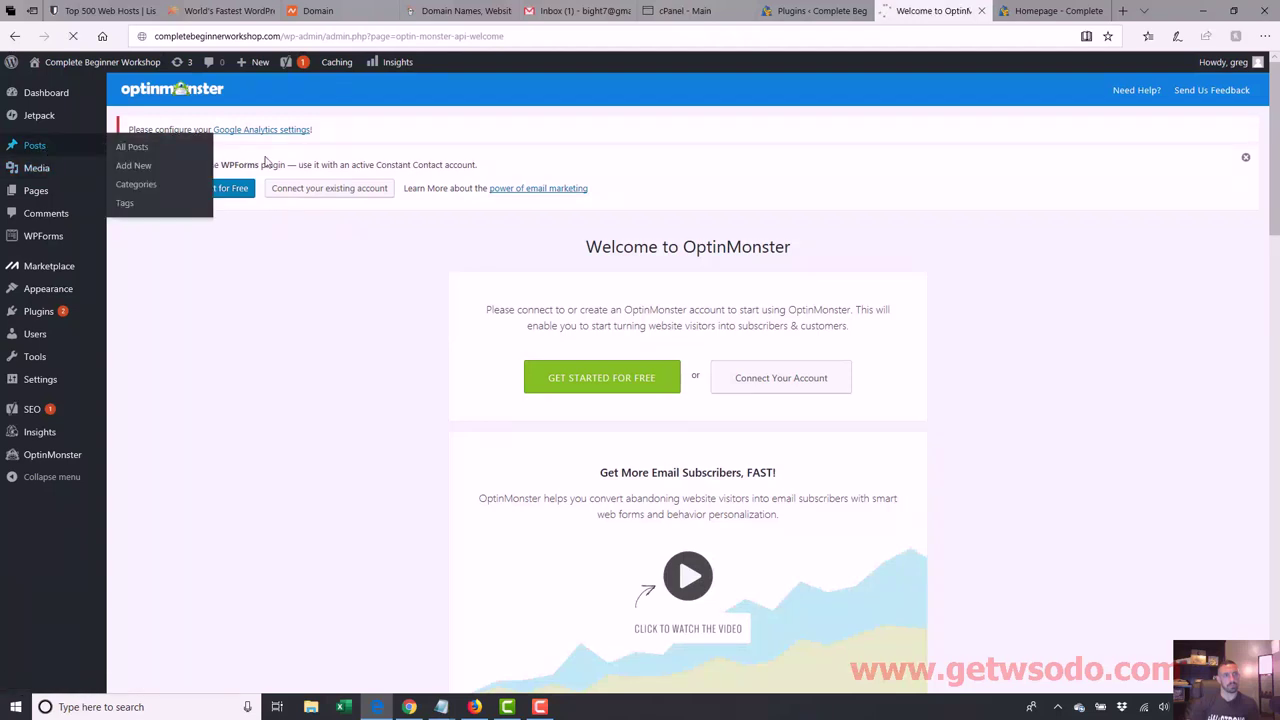
- Return to the list of all posts and start another post titled "Post 3"
left_click(180, 152)
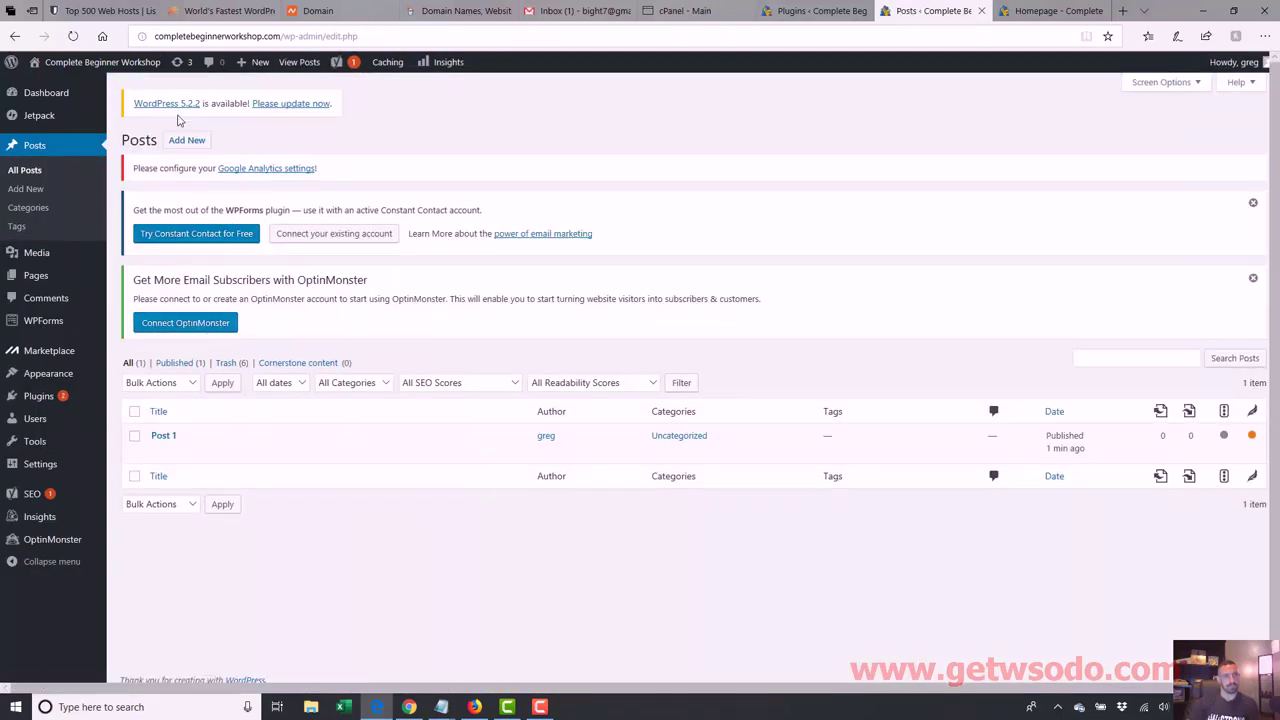
left_click(186, 140)
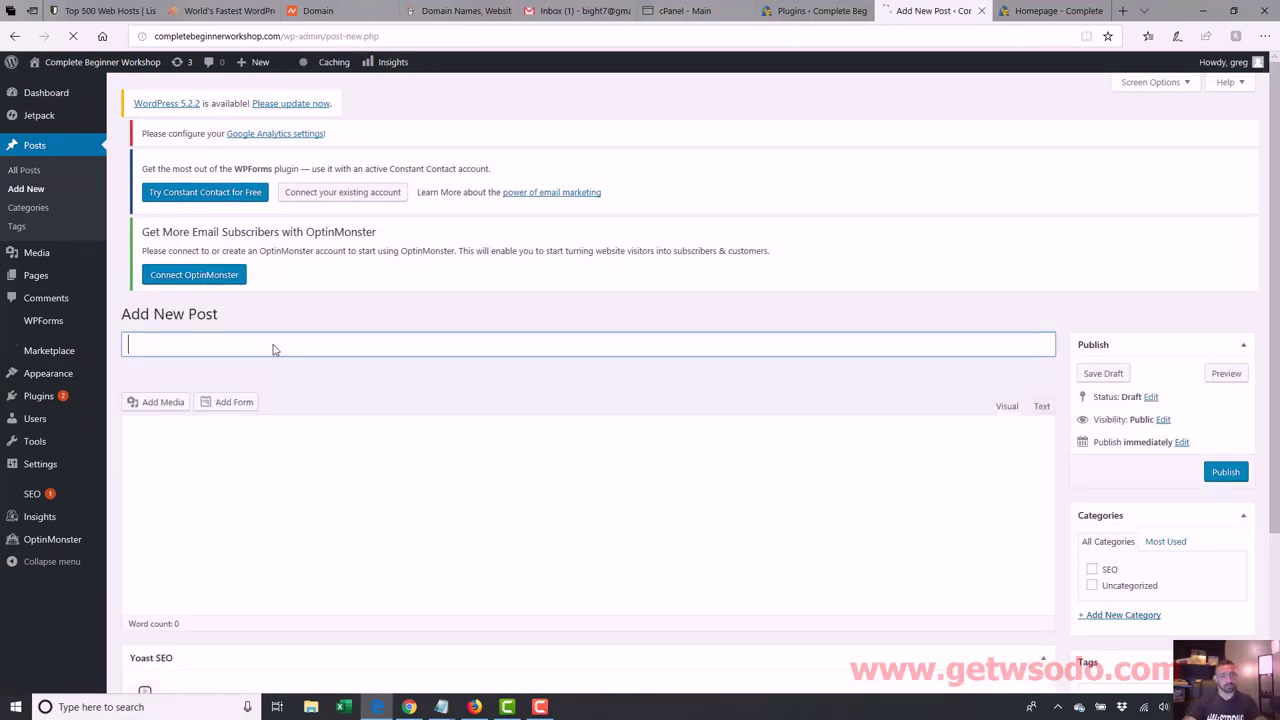
left_click(276, 360)
type("Post 3")
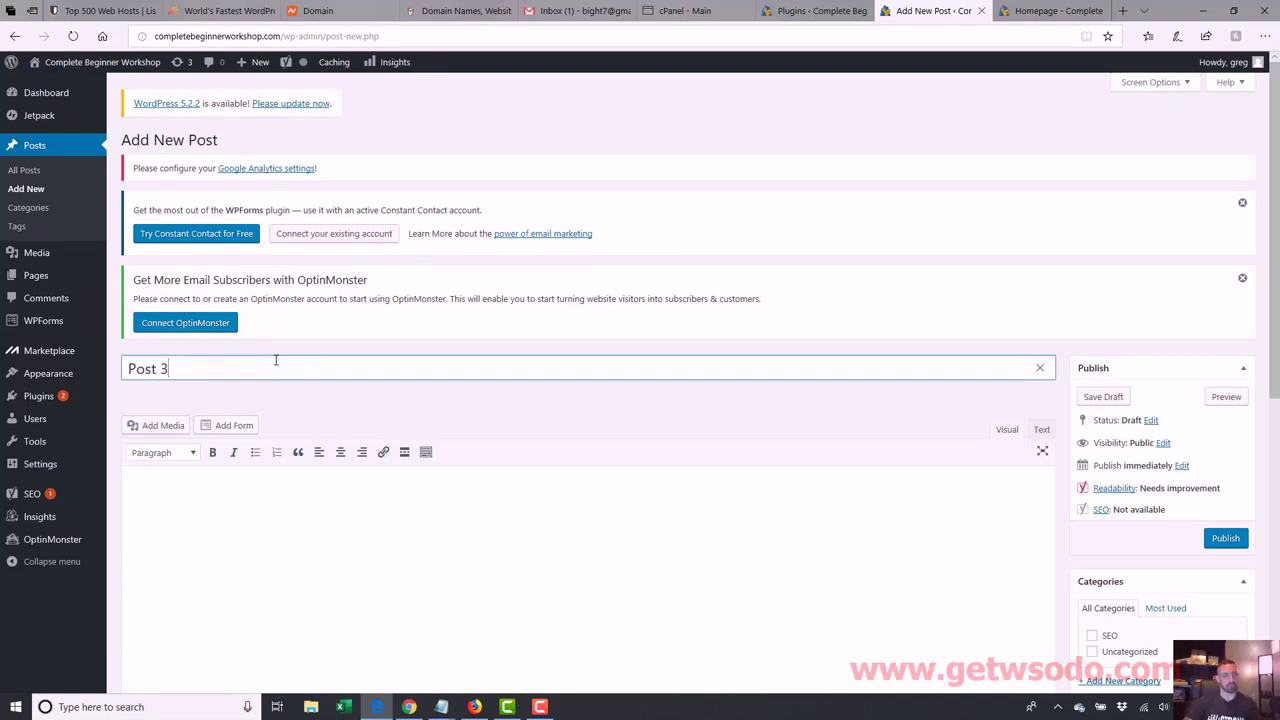
- Enter "Post 3" as the body text and publish the post
left_click(288, 510)
type("Pos")
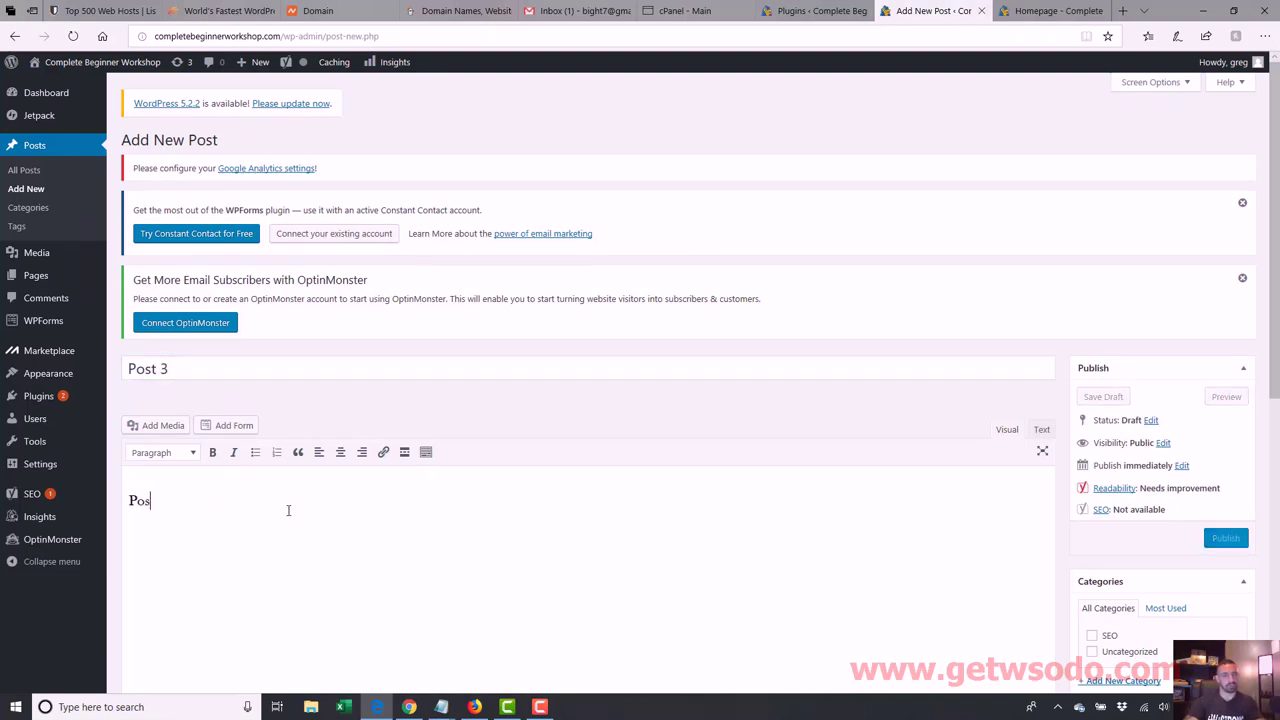
type("t 3")
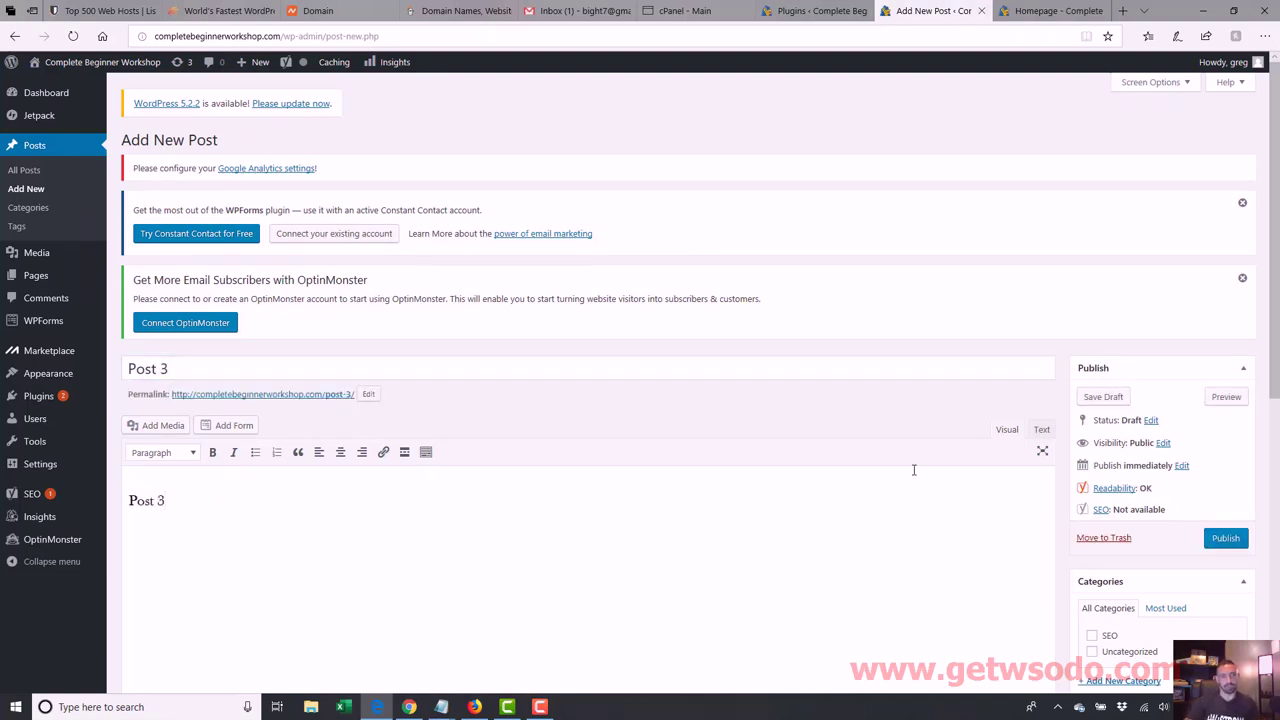
left_click(1224, 540)
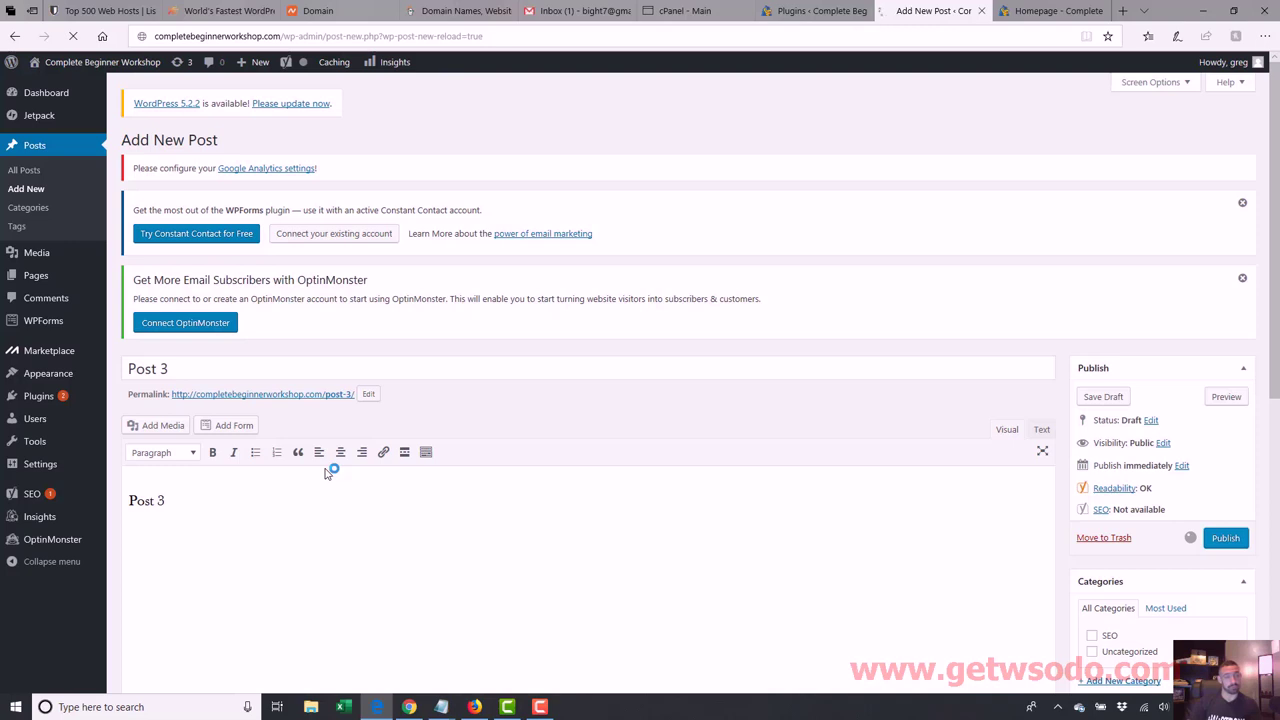
- Start one more new post and title it "Post 2"
left_click(30, 189)
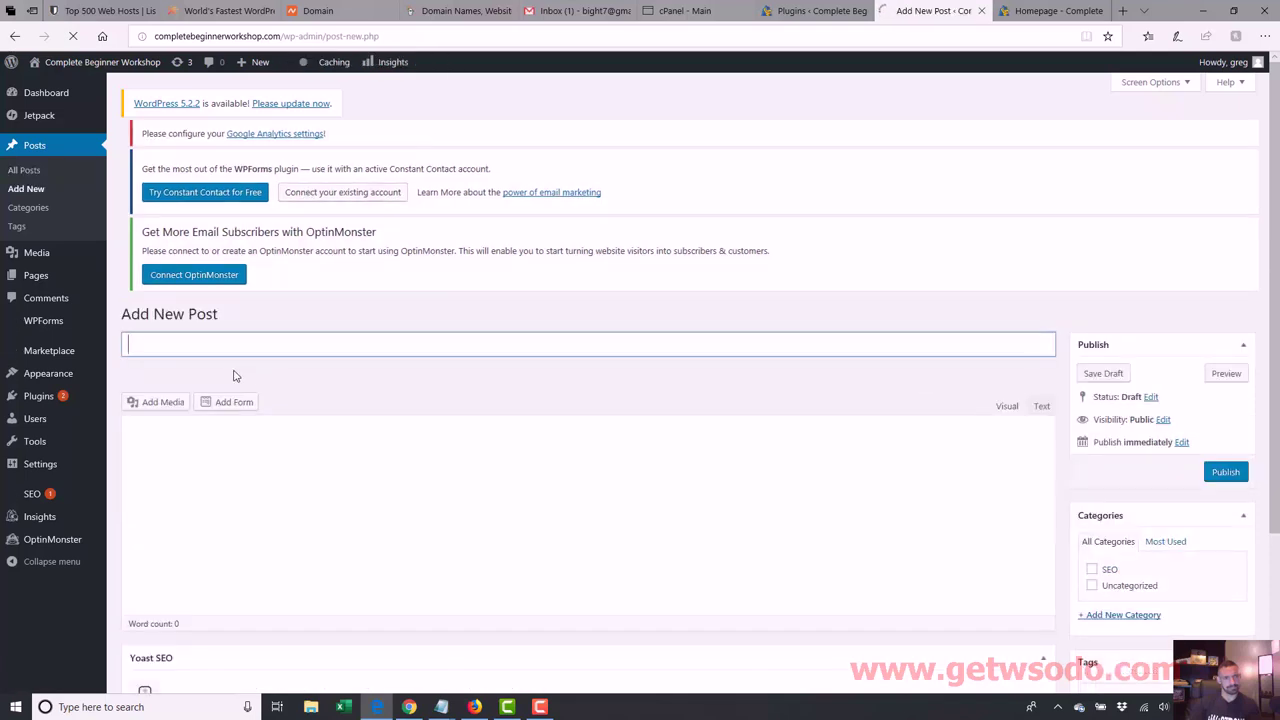
type("Post 23")
key("BackSpace")
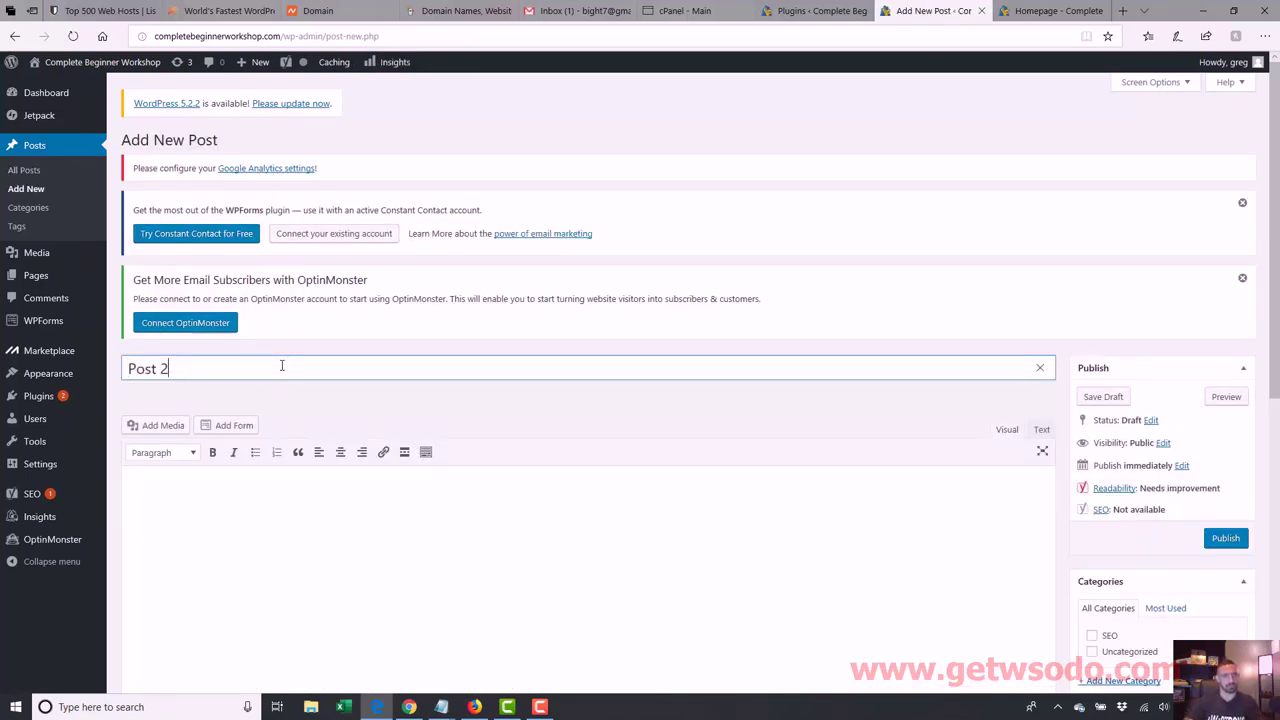
- Enter "post 2 content" as the body text and publish the post
left_click(291, 531)
type("post 2")
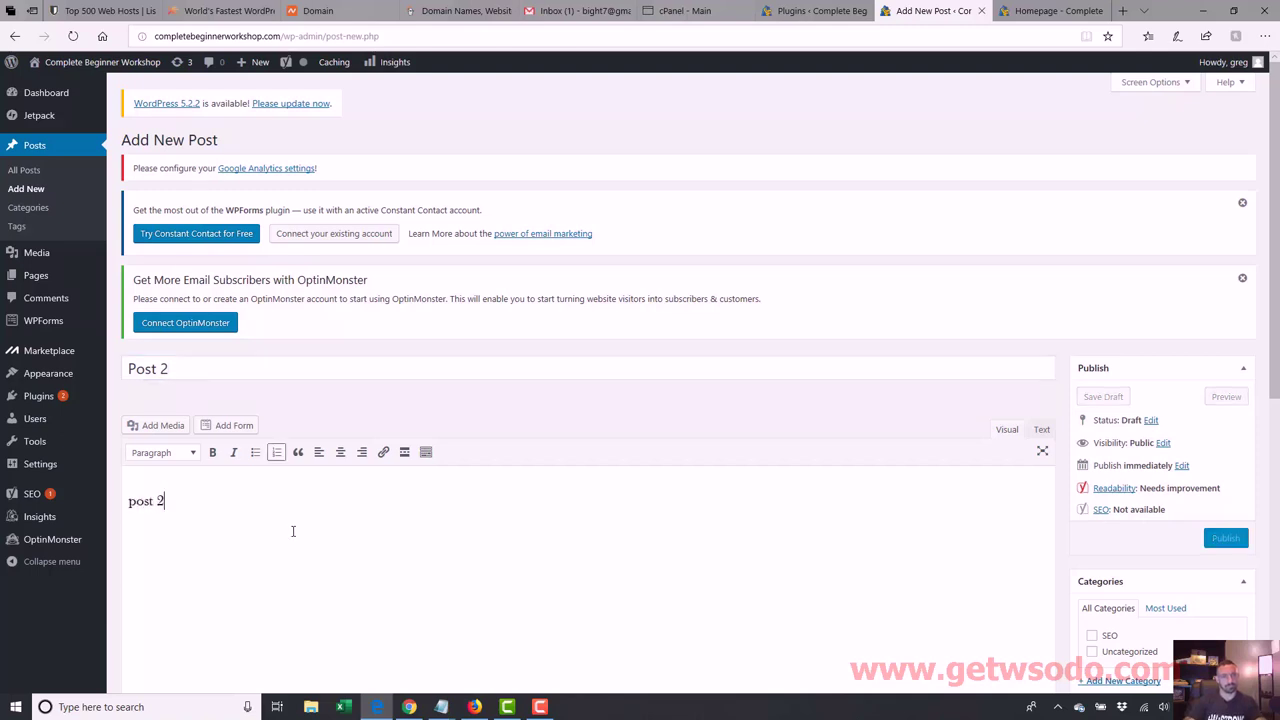
type(" content")
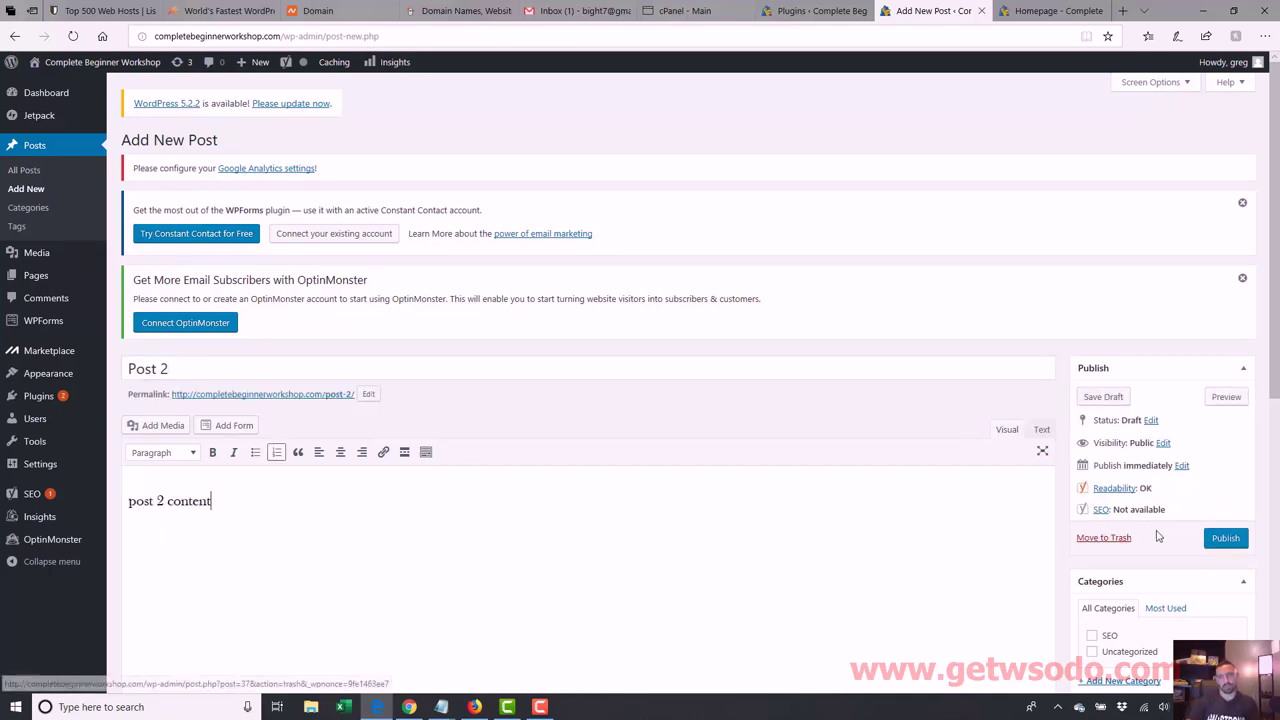
left_click(1208, 540)
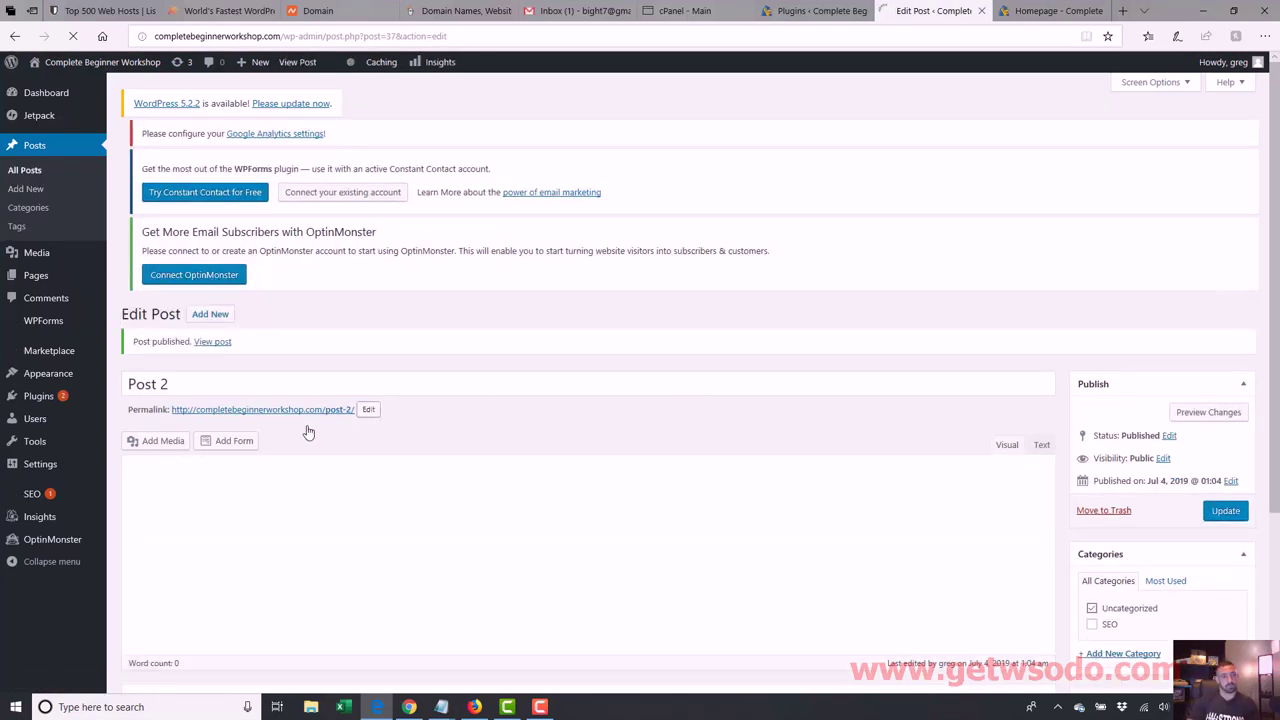
- In the Reading settings, make the homepage display your latest posts and save the changes
mouse_move(63, 466)
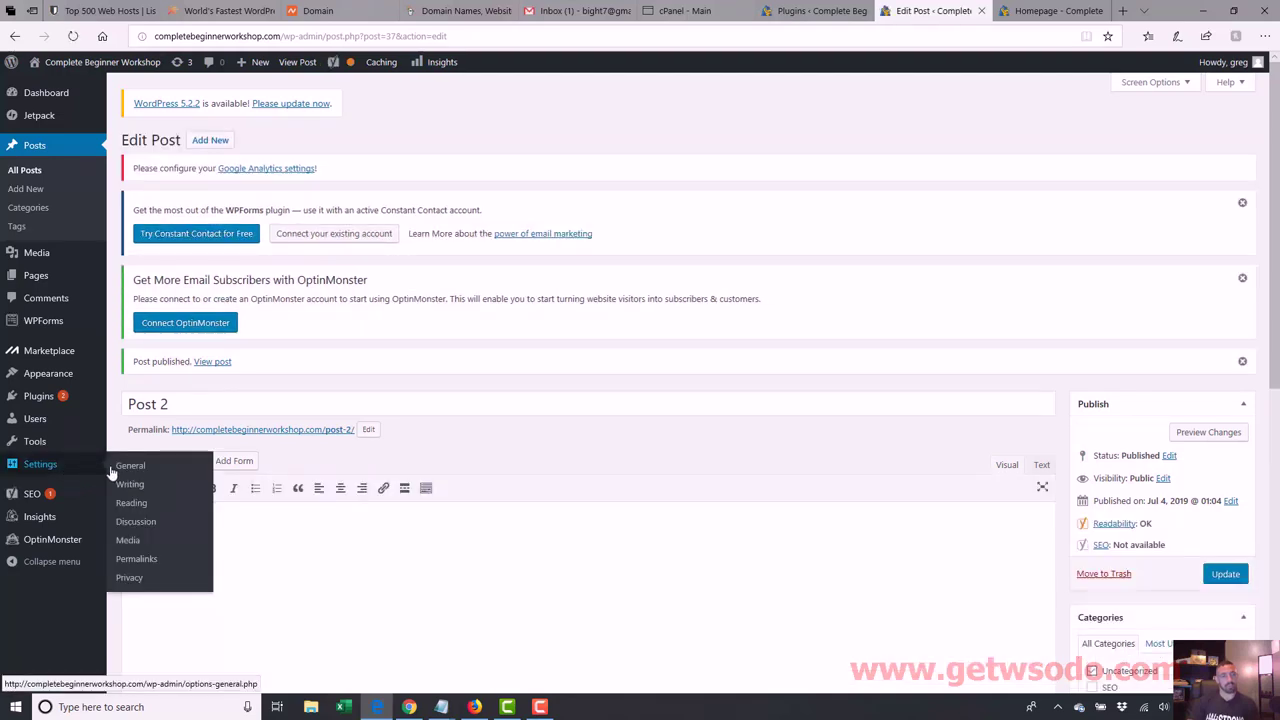
left_click(142, 505)
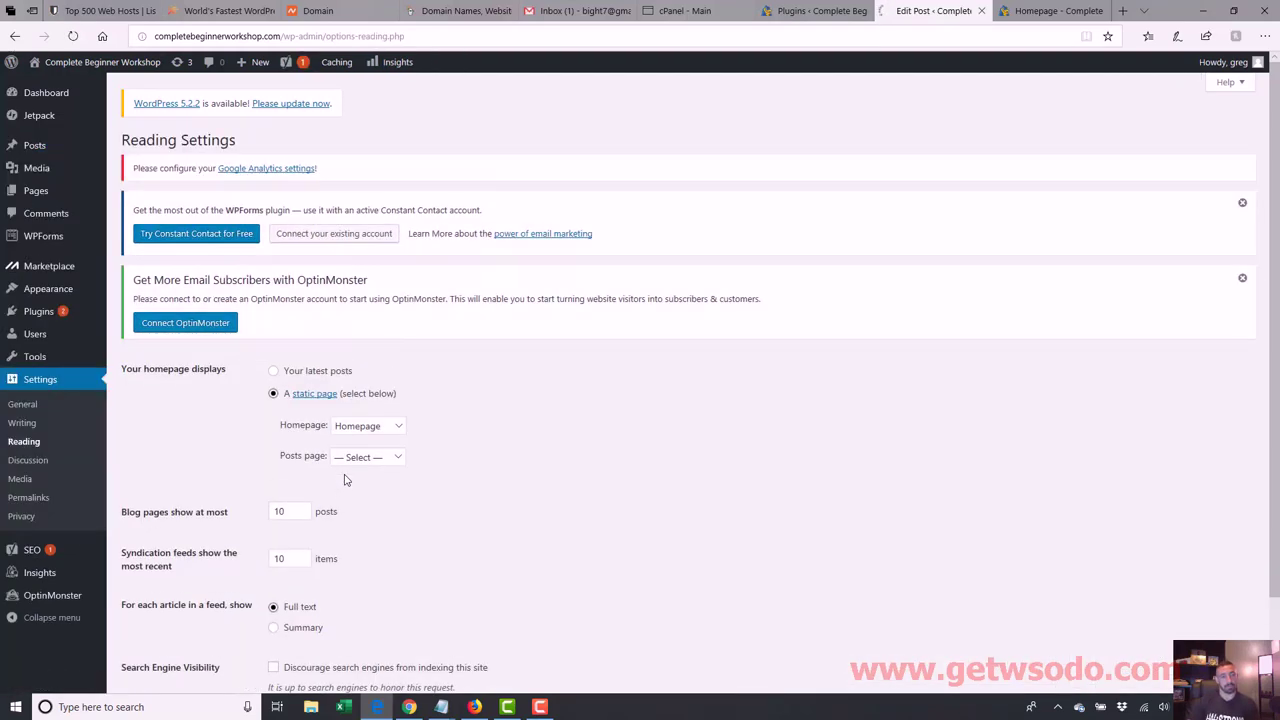
left_click(273, 373)
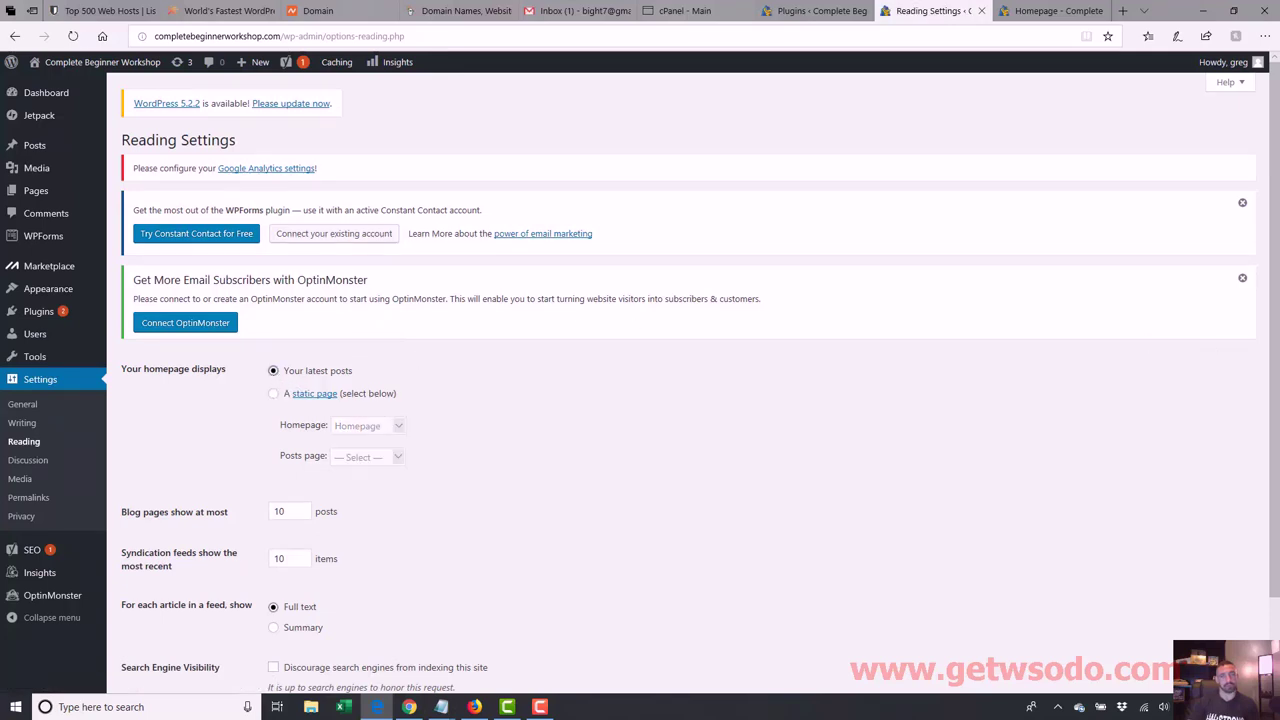
scroll(680, 400, "down", 1)
left_click(155, 624)
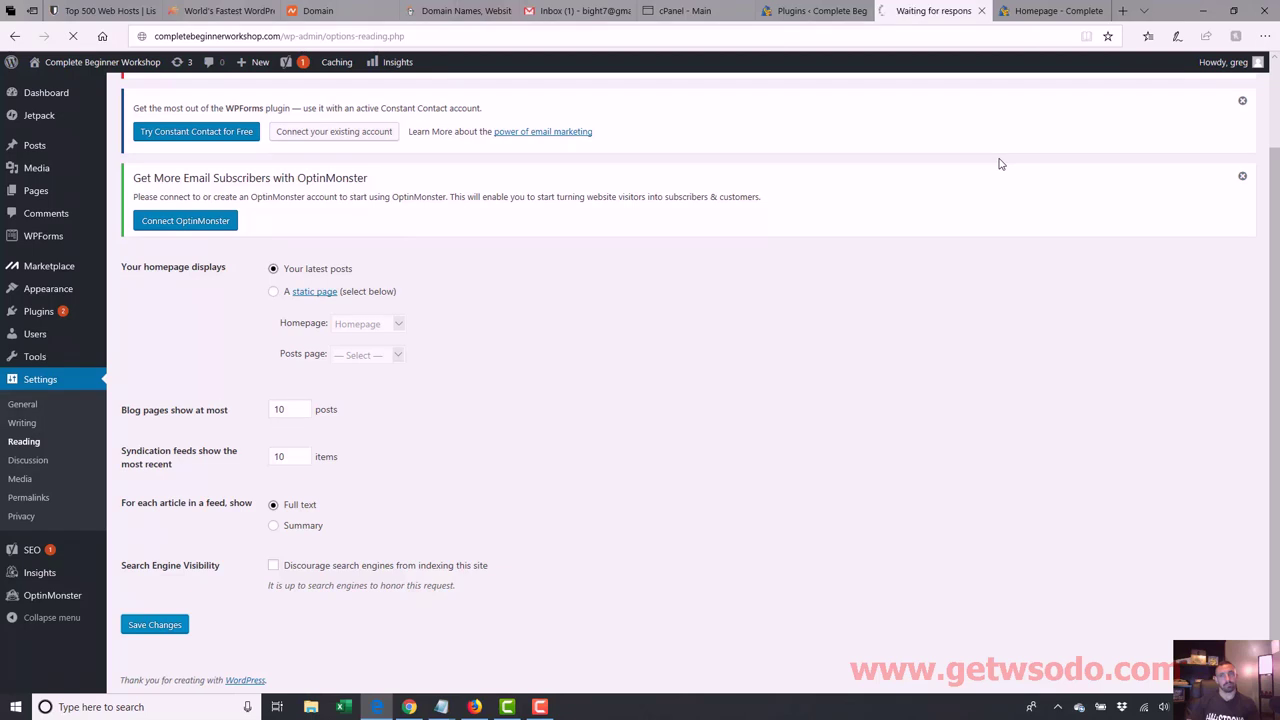
- Reload the live homepage and review the displayed posts, the Pages links and the Recent Posts list
left_click(1051, 20)
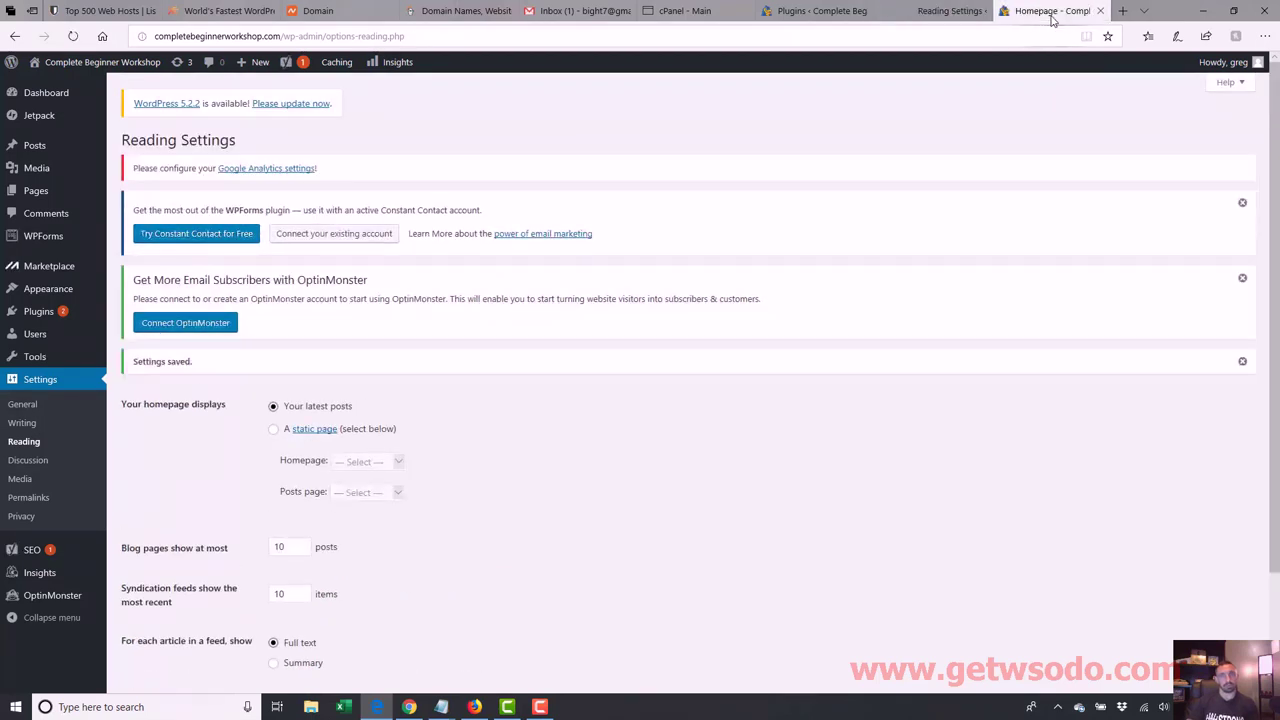
key("F5")
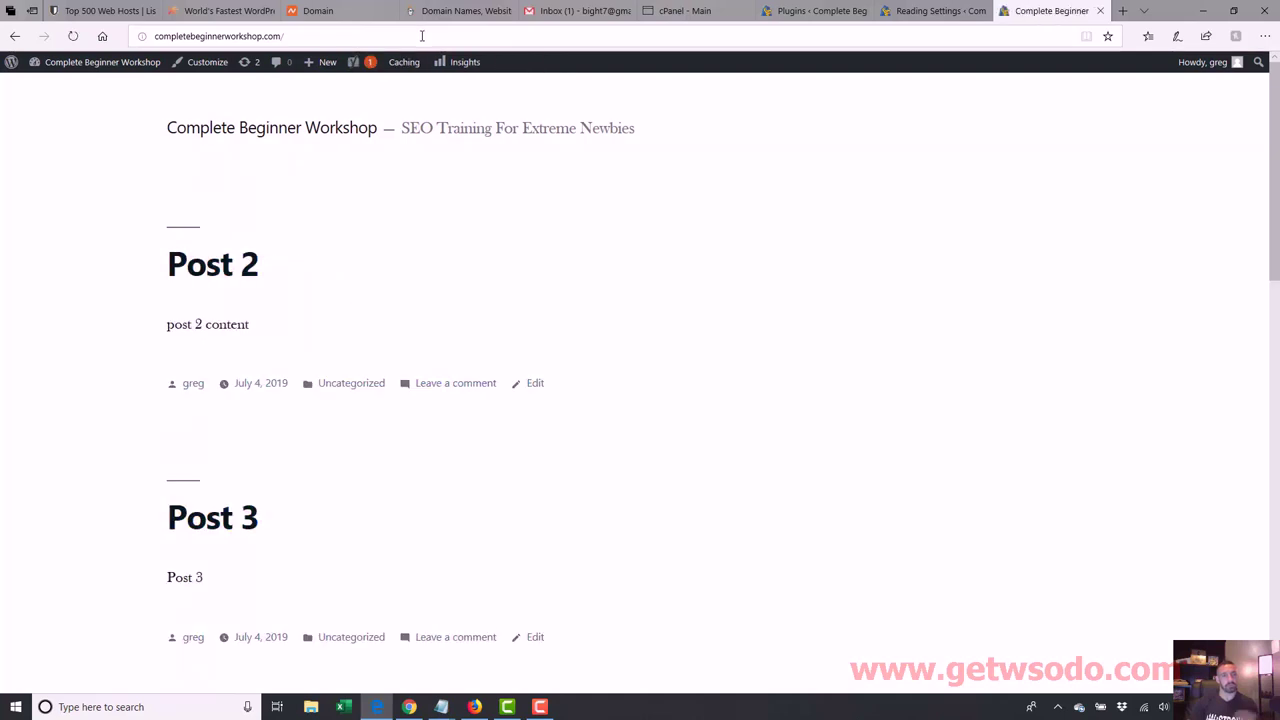
left_click_drag(1275, 178, 1276, 415)
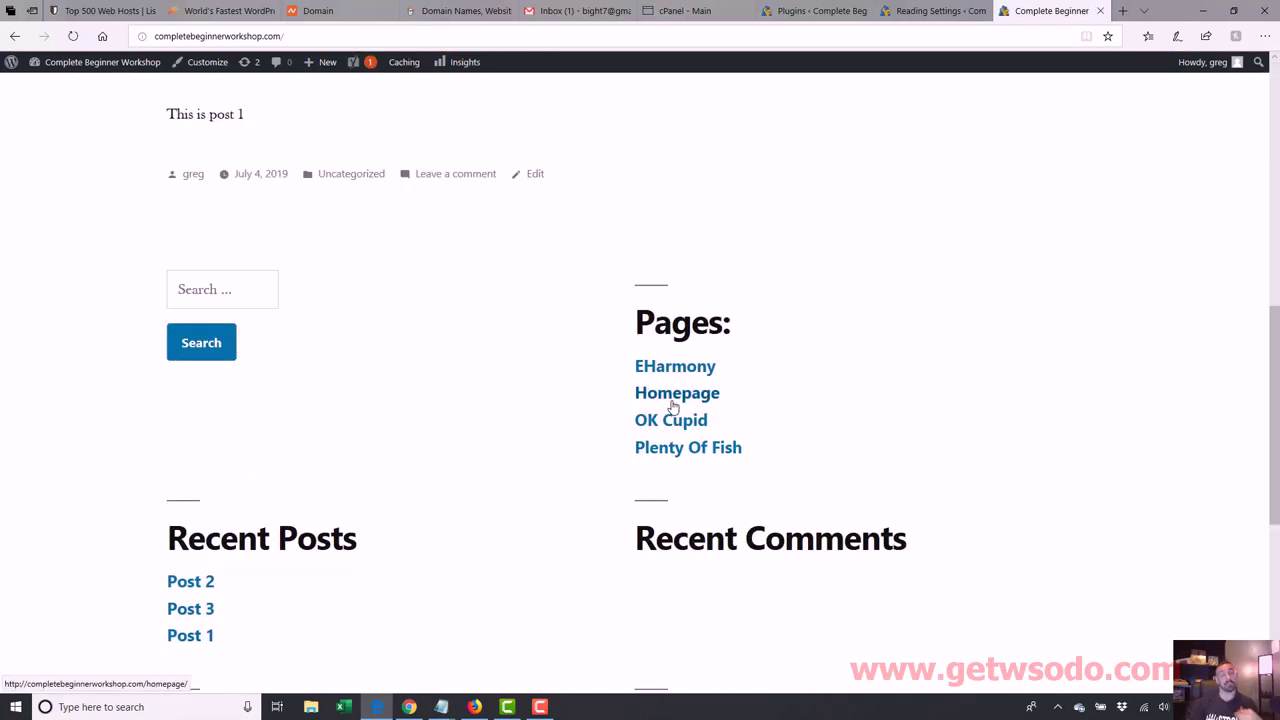
left_click_drag(1276, 357, 1277, 137)
mouse_move(1277, 190)
left_mouse_down()
mouse_move(1277, 290)
mouse_move(1276, 170)
left_mouse_up()
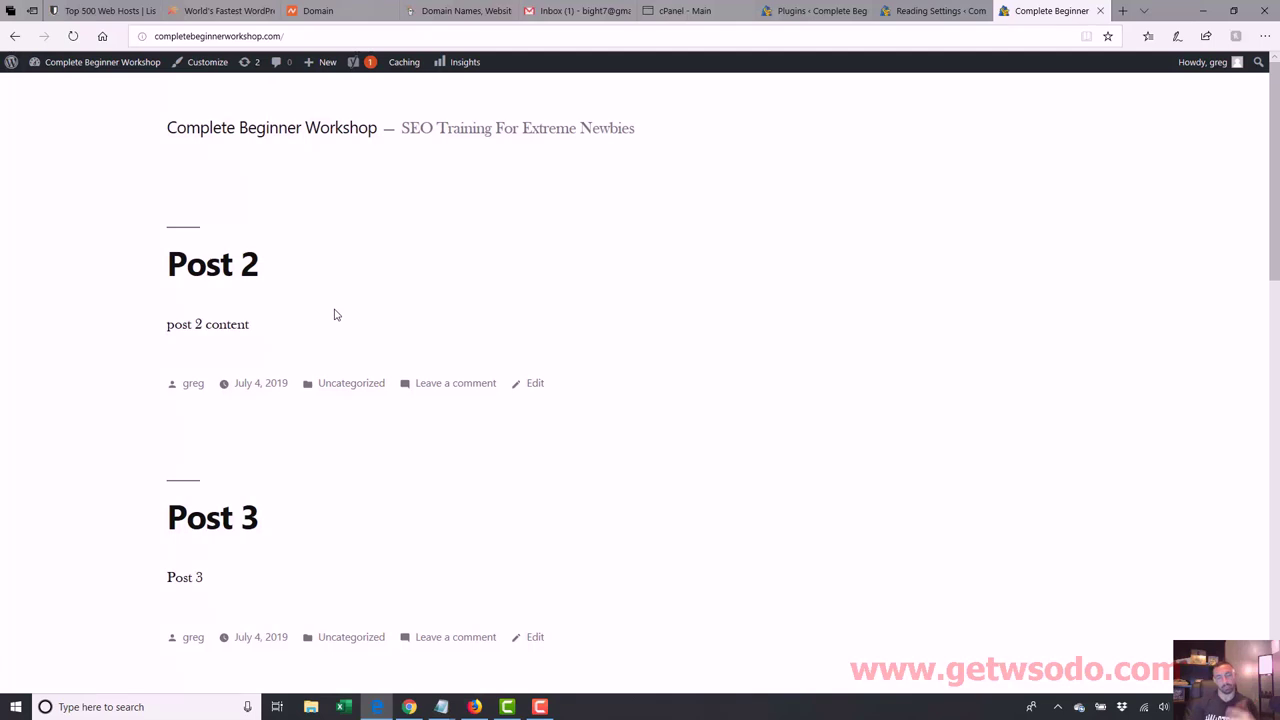
mouse_move(1276, 190)
left_mouse_down()
mouse_move(1276, 290)
mouse_move(1276, 170)
left_mouse_up()
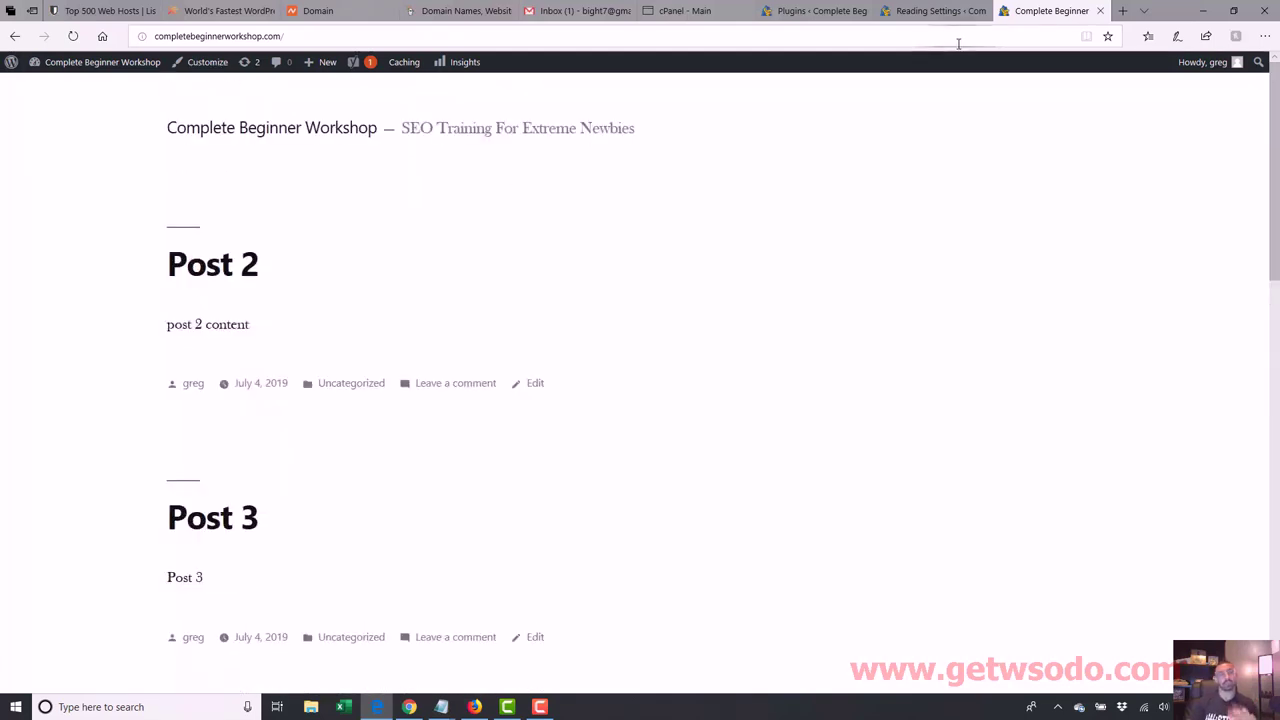
- Return to the admin area and open the page for adding a new theme from the installed themes
left_click(920, 9)
mouse_move(58, 291)
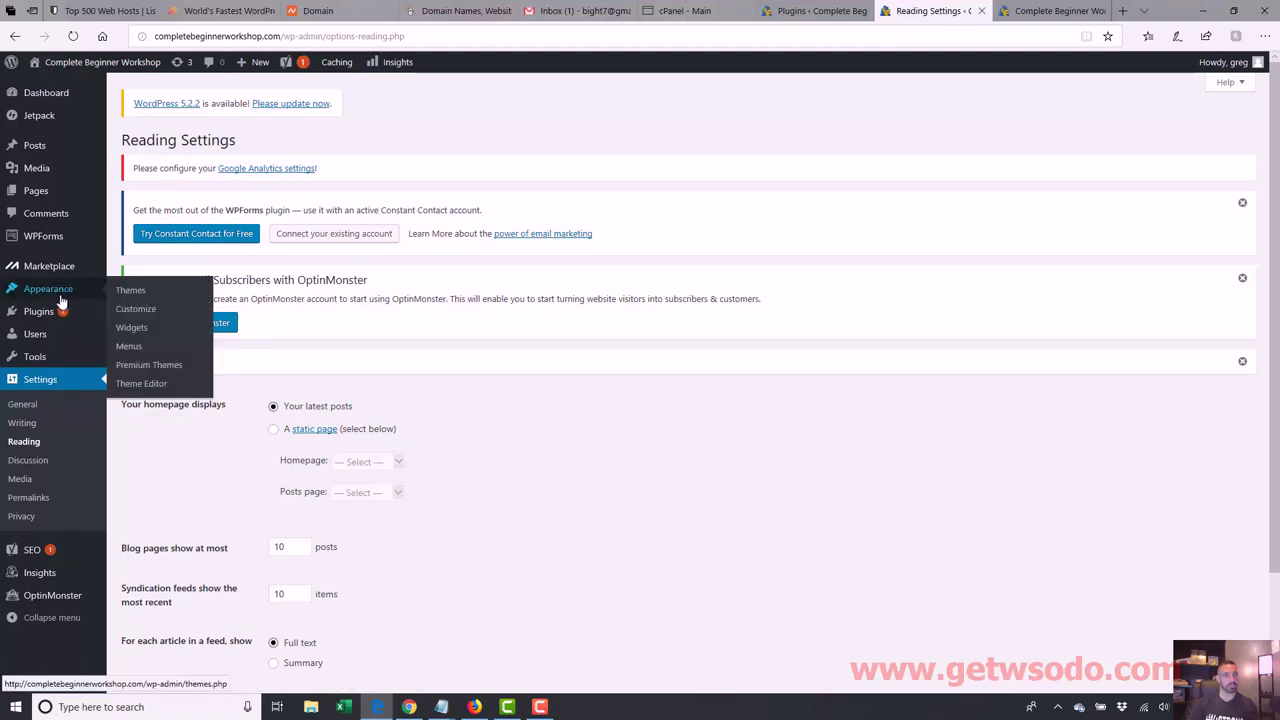
left_click(130, 291)
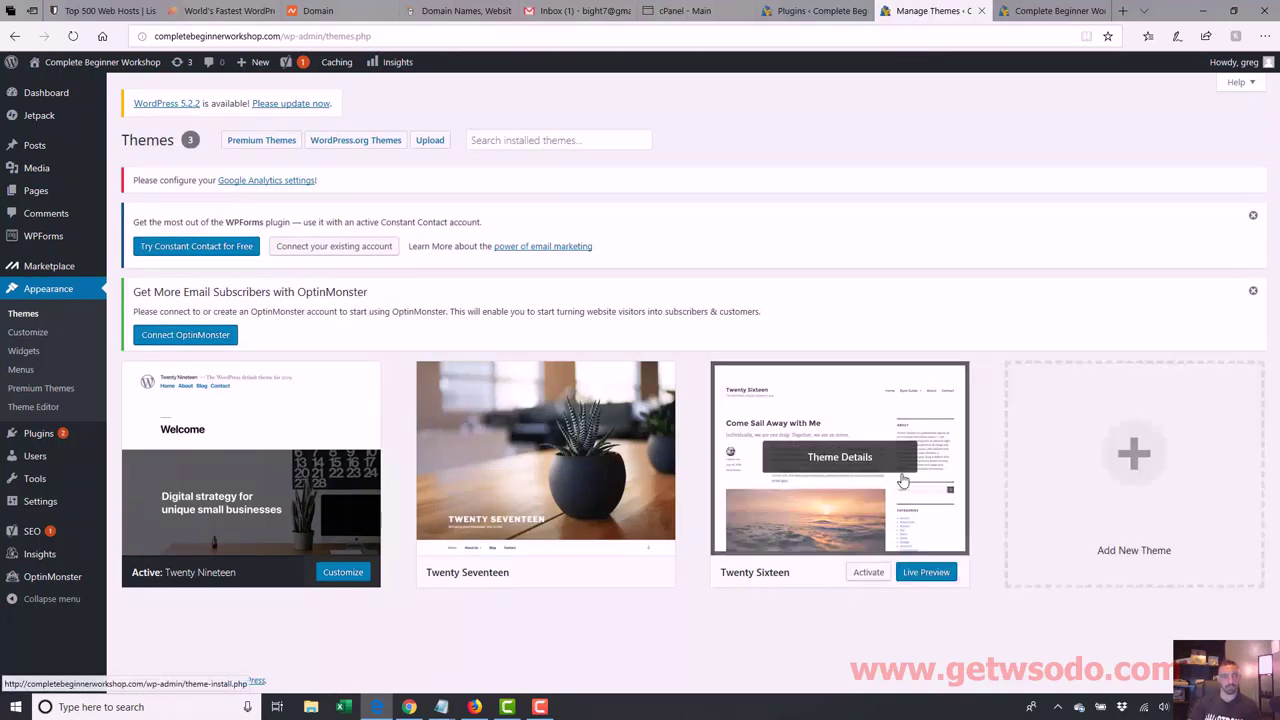
left_click(1137, 490)
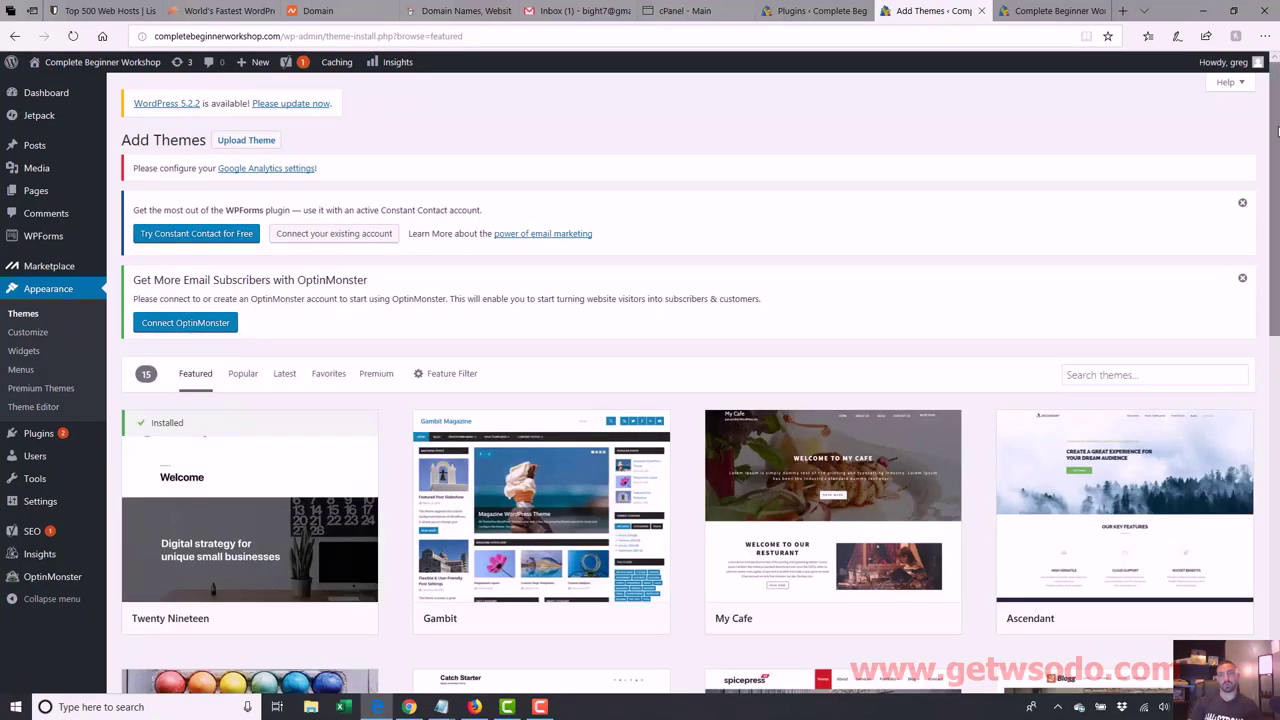
- Browse the Featured themes, then show the Popular themes instead
scroll(1277, 131, "down", 2)
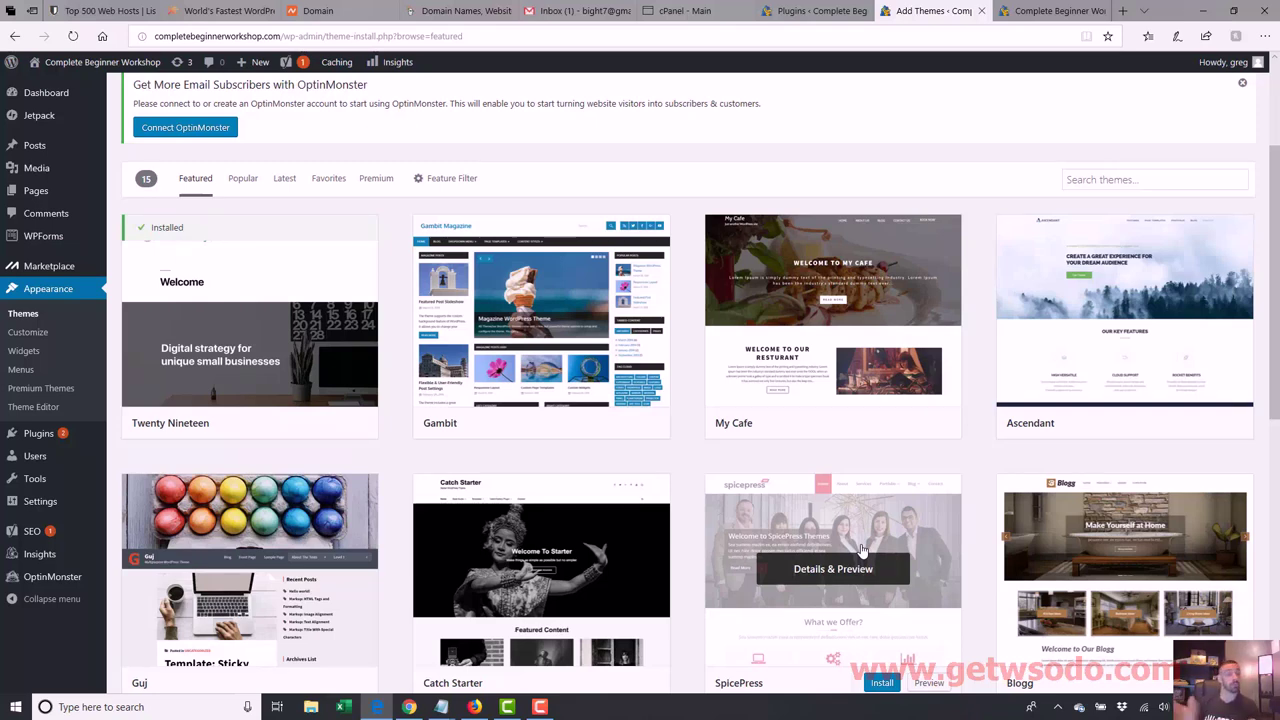
left_click_drag(1275, 204, 1268, 170)
left_click(243, 376)
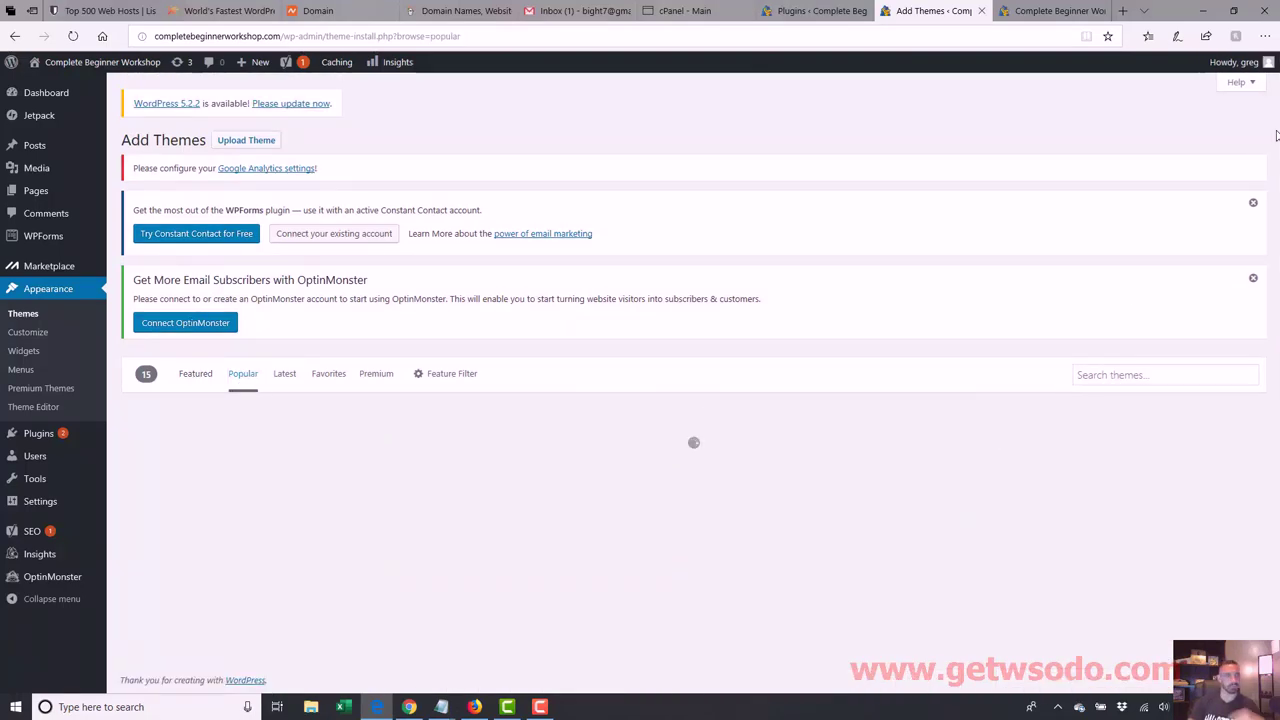
- Browse the Popular themes down to Allium, install it and activate it
left_click_drag(1276, 118, 1267, 310)
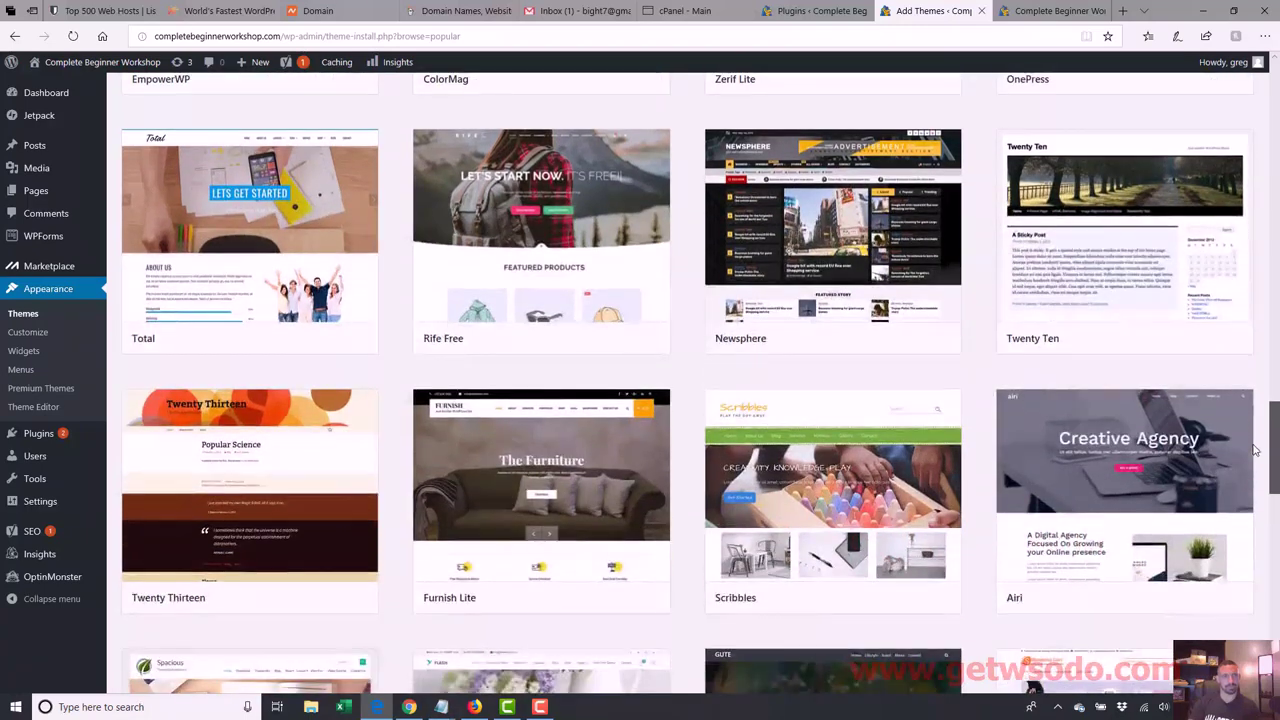
scroll(1253, 466, "down", 10)
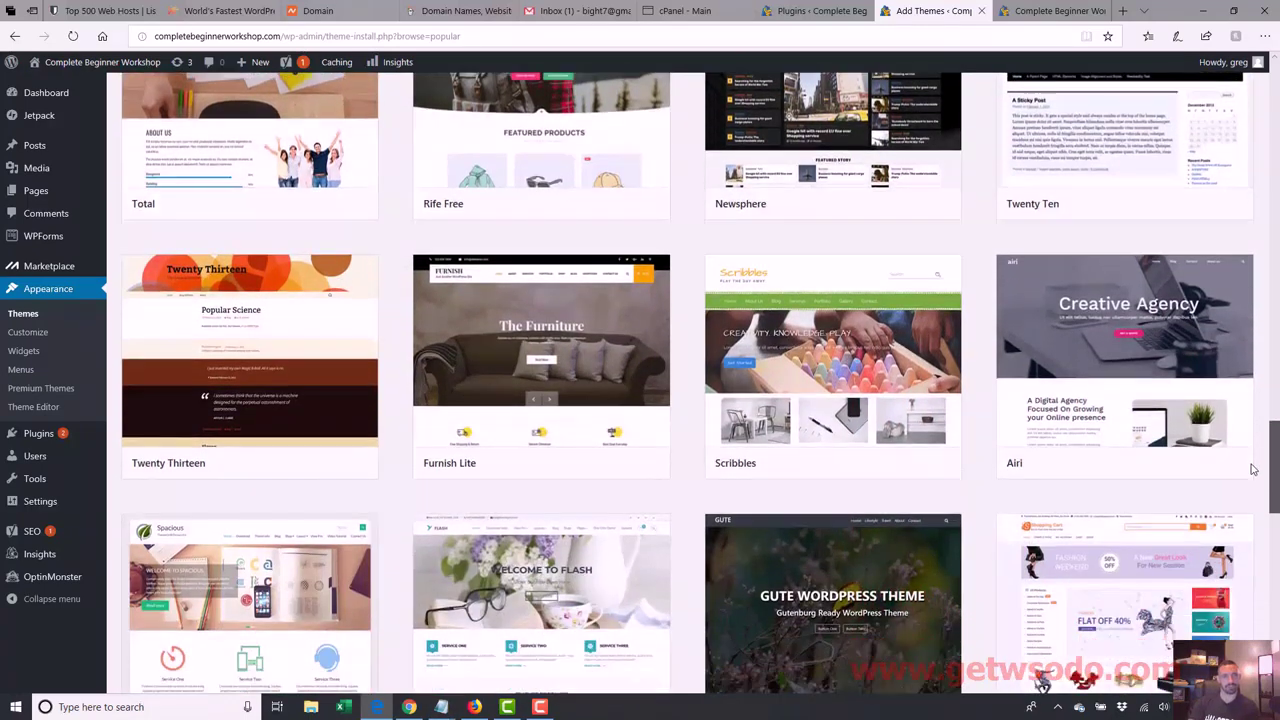
scroll(1248, 500, "down", 2)
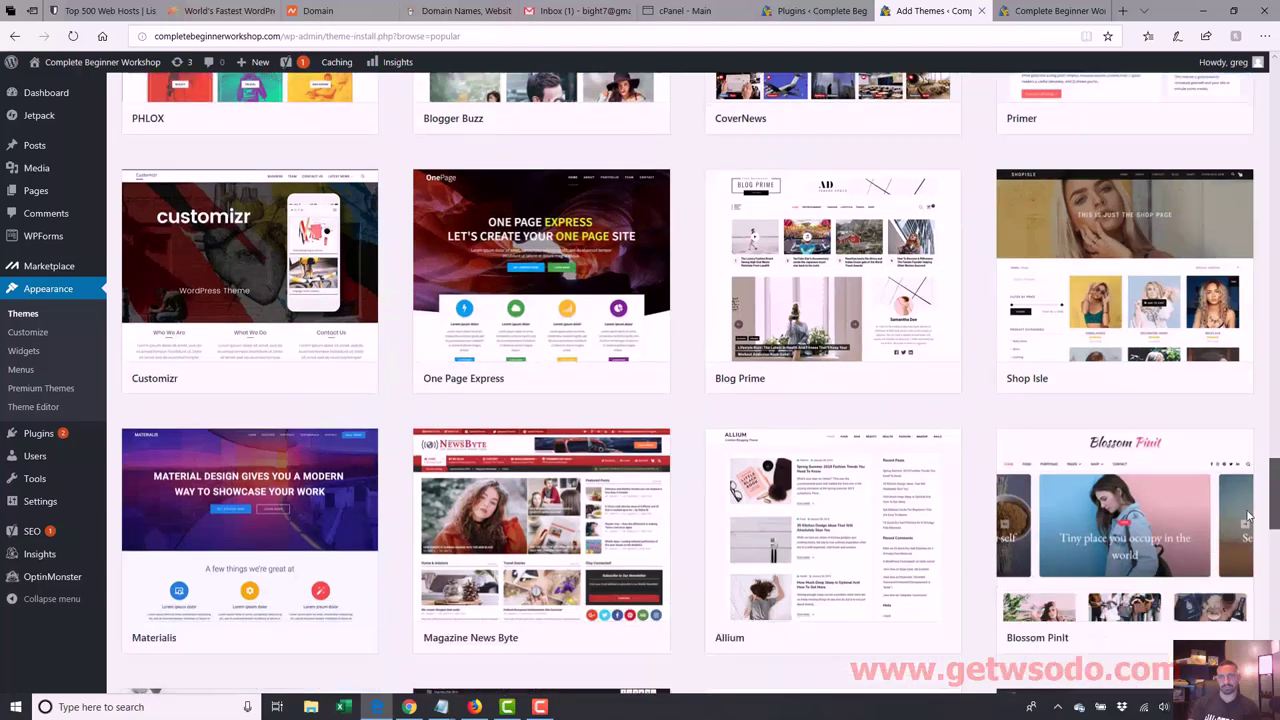
mouse_move(837, 500)
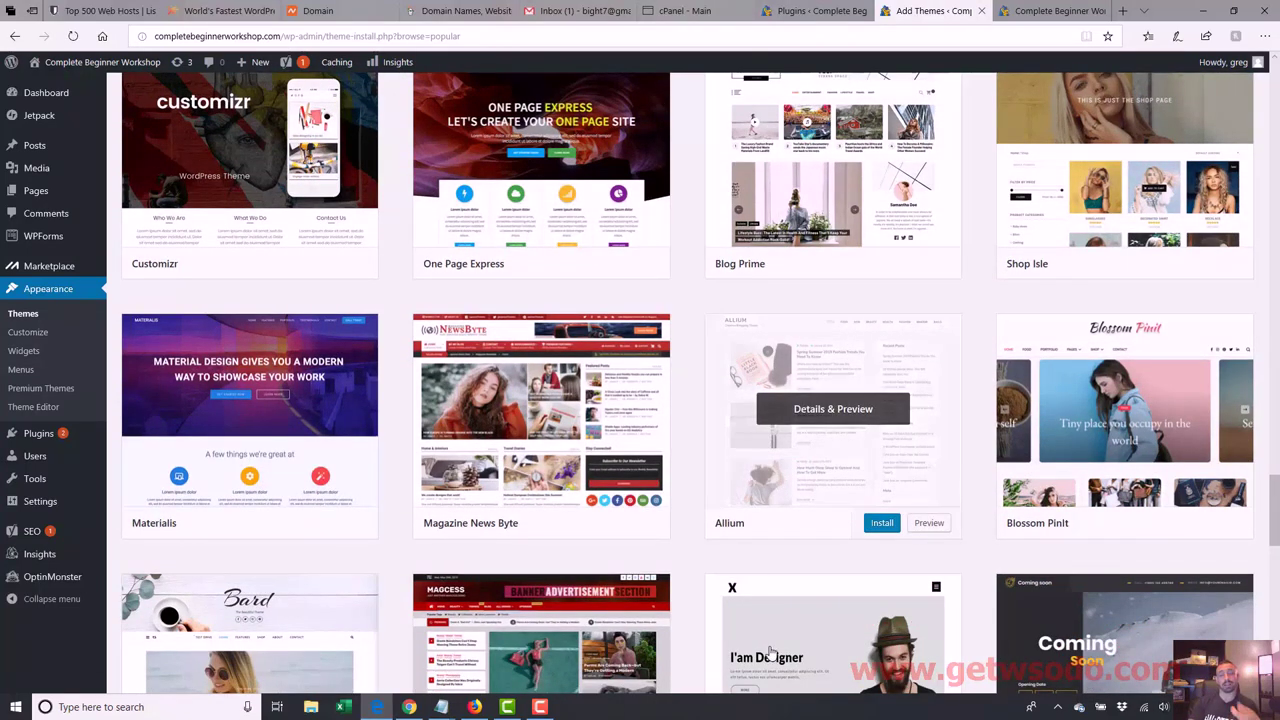
left_click(879, 527)
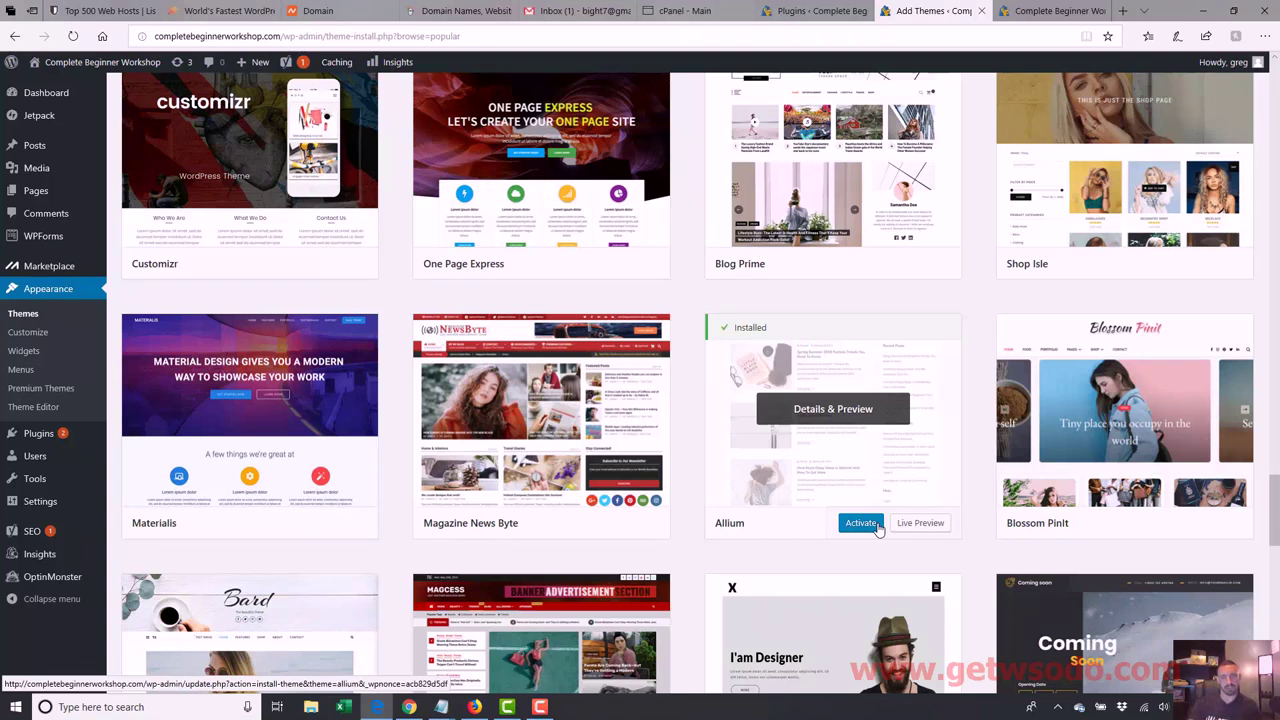
left_click(858, 528)
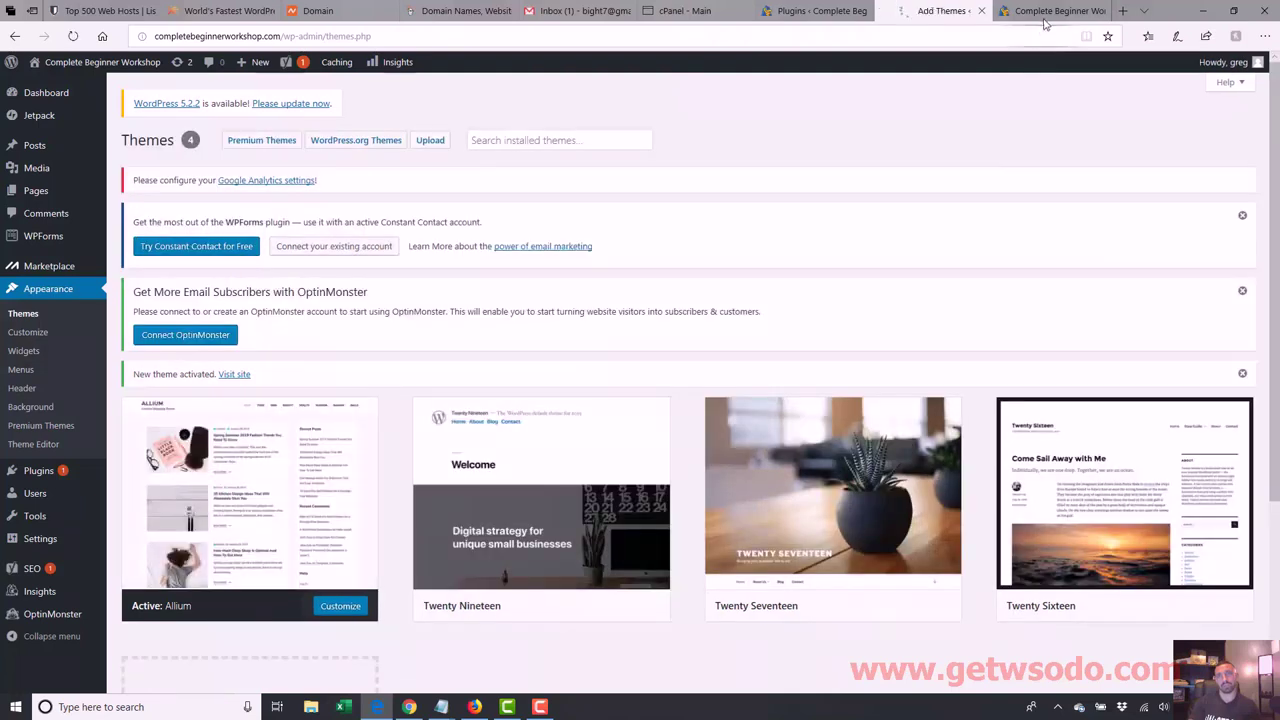
- Reload the live homepage to see the posts displayed in the Allium theme
left_click(1050, 11)
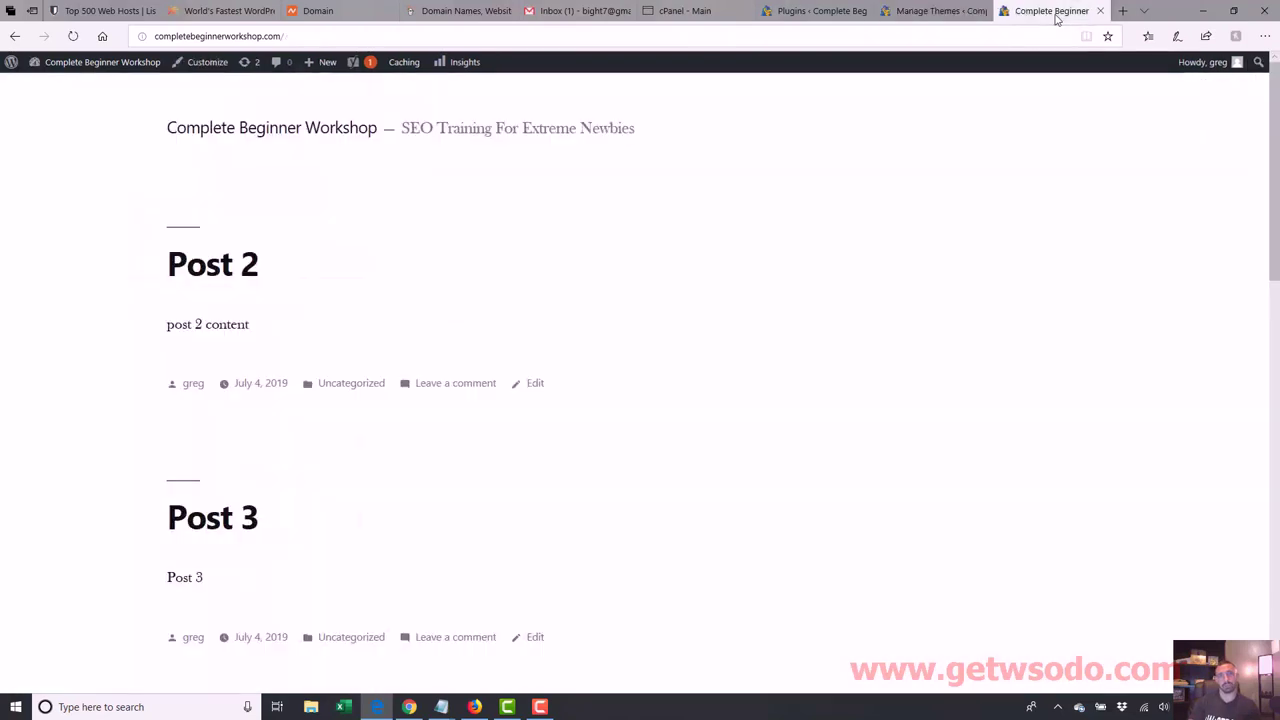
left_click(991, 34)
key("Return")
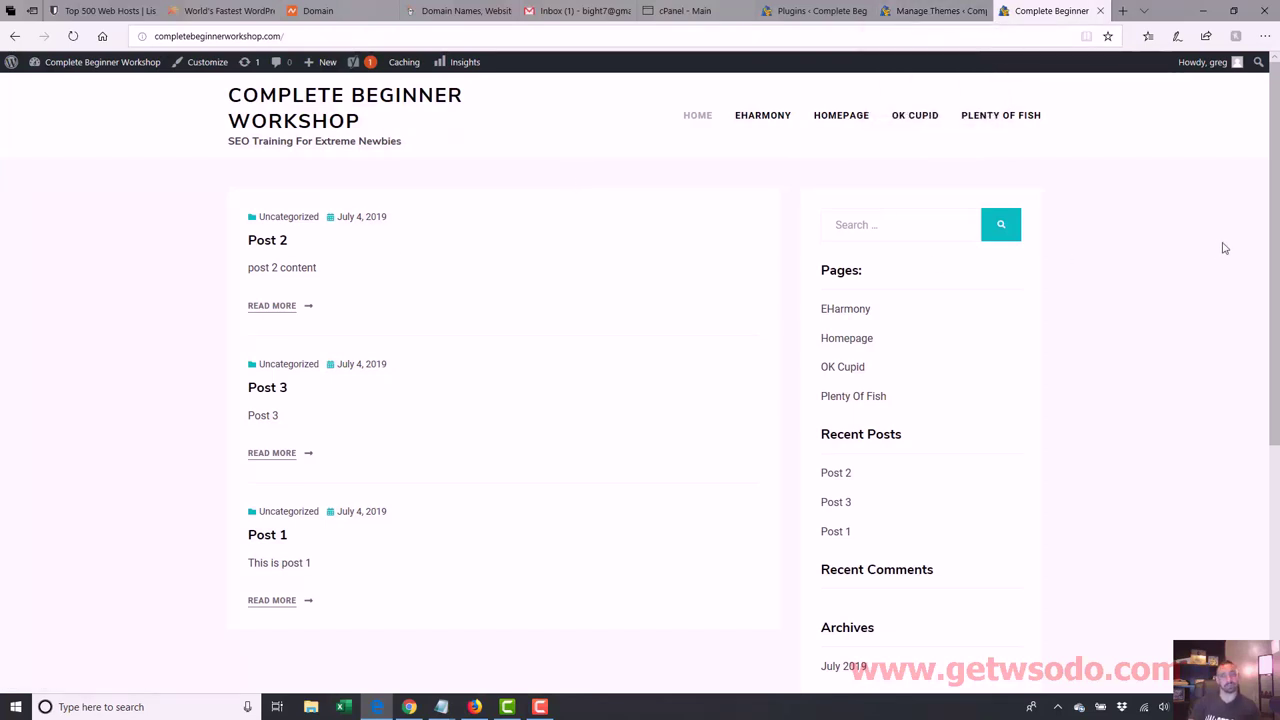
- Switch to Chrome, review the Top10.com comparison of the best online dating sites as a homepage example, and return to the WordPress site in Edge
left_click(409, 707)
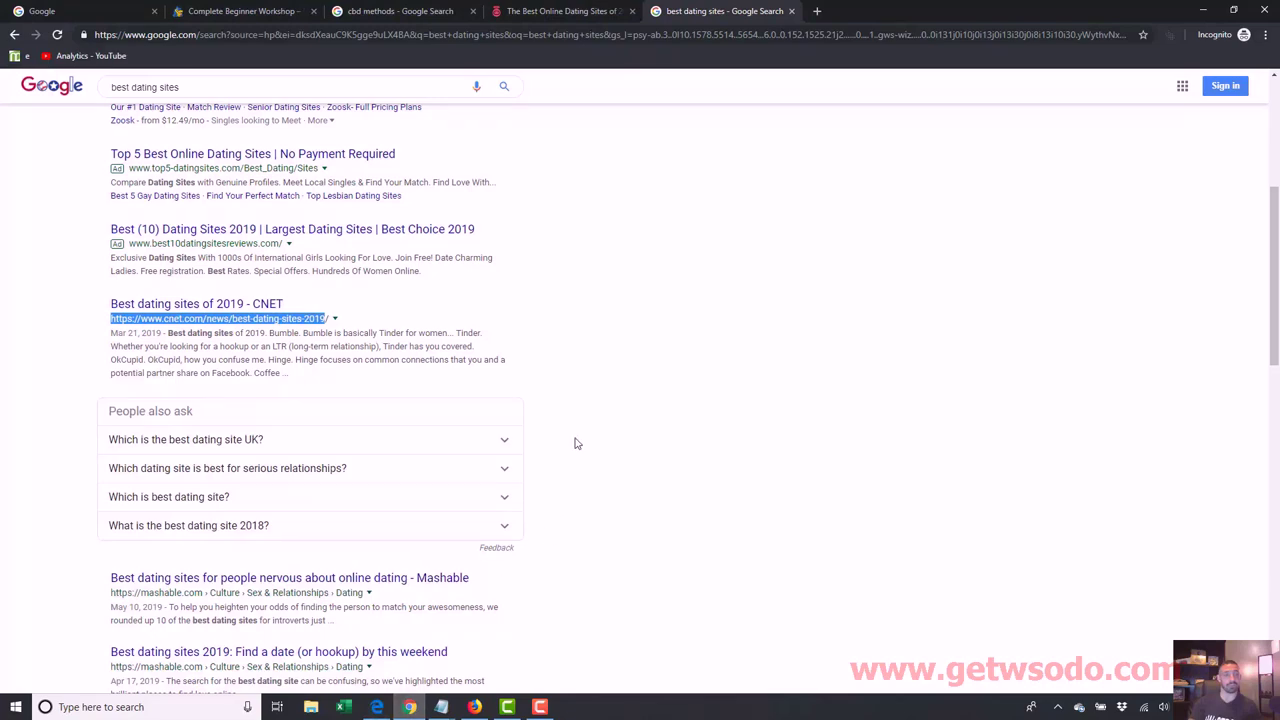
left_click(600, 9)
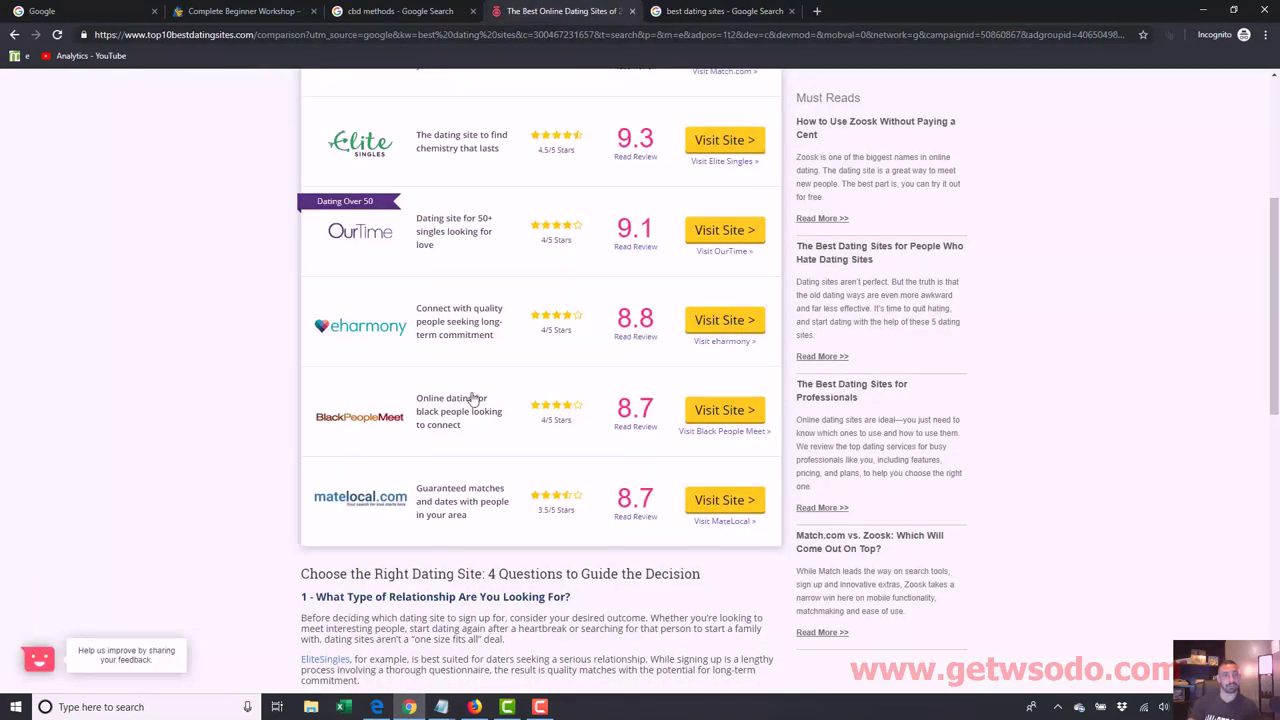
scroll(745, 308, "up", 5)
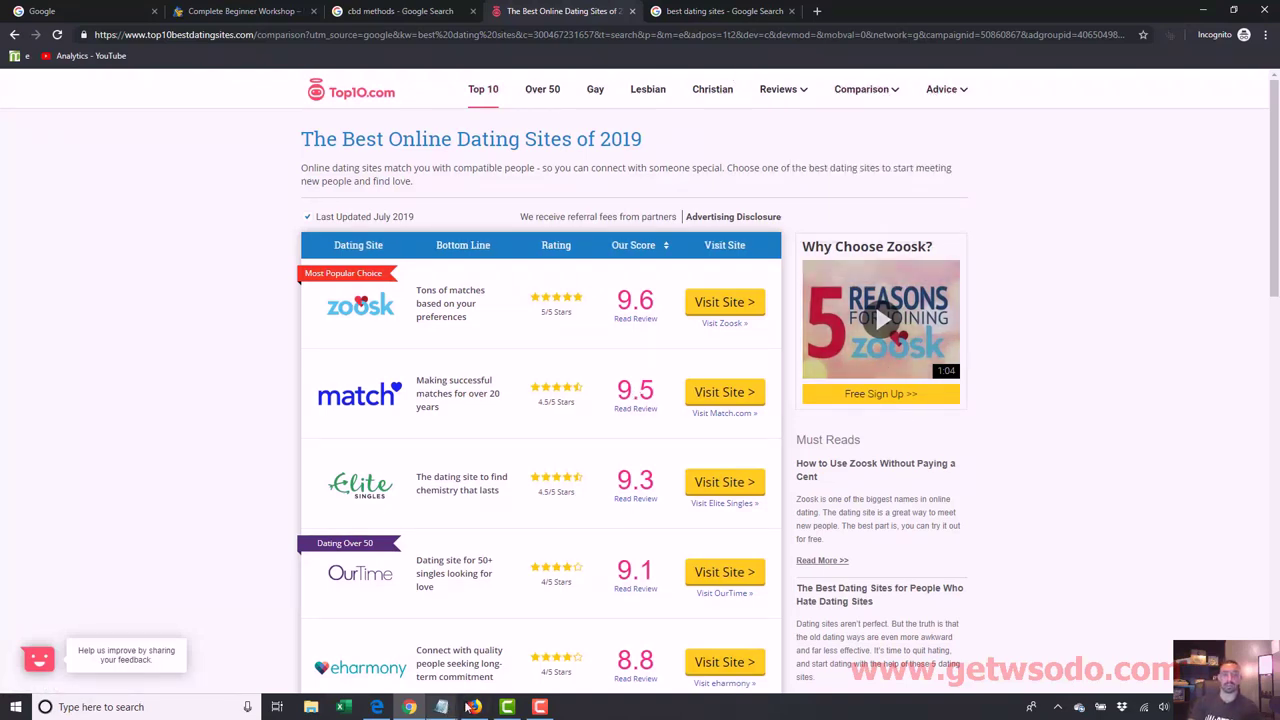
left_click(376, 707)
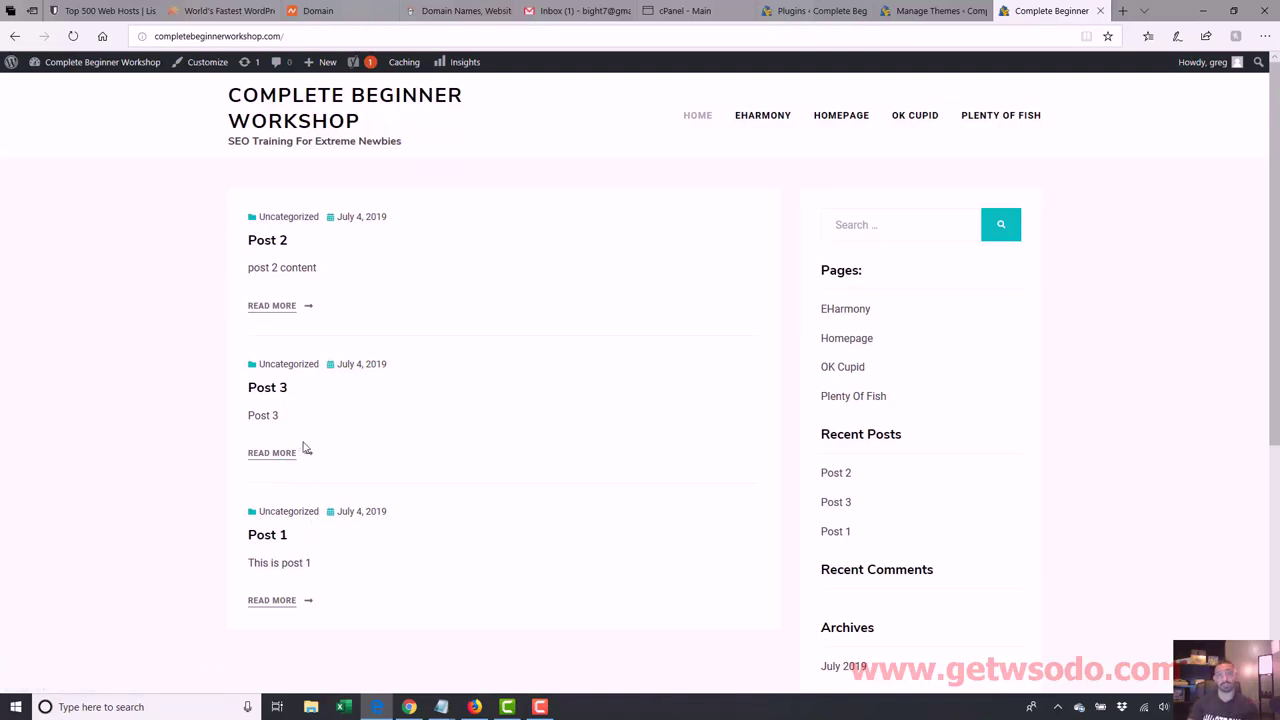
- In the Reading settings, make the homepage display a static page, choose the page Homepage for it and save the changes
left_click(927, 10)
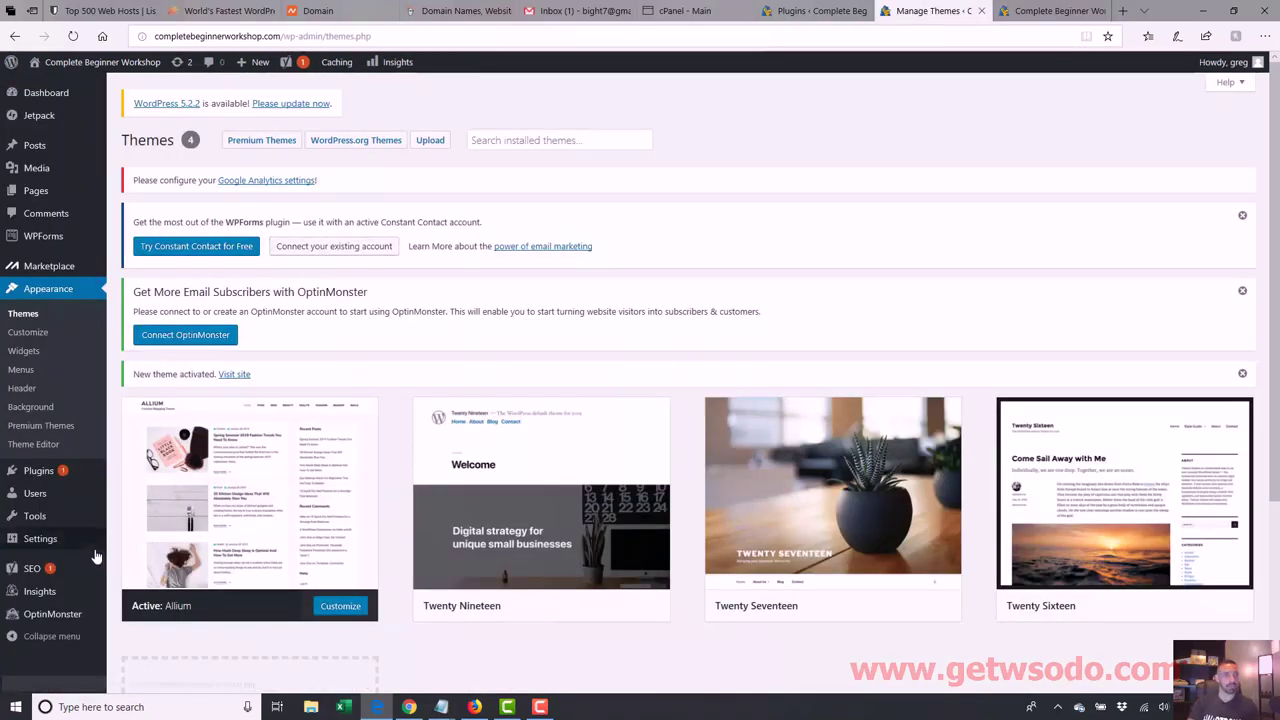
mouse_move(57, 555)
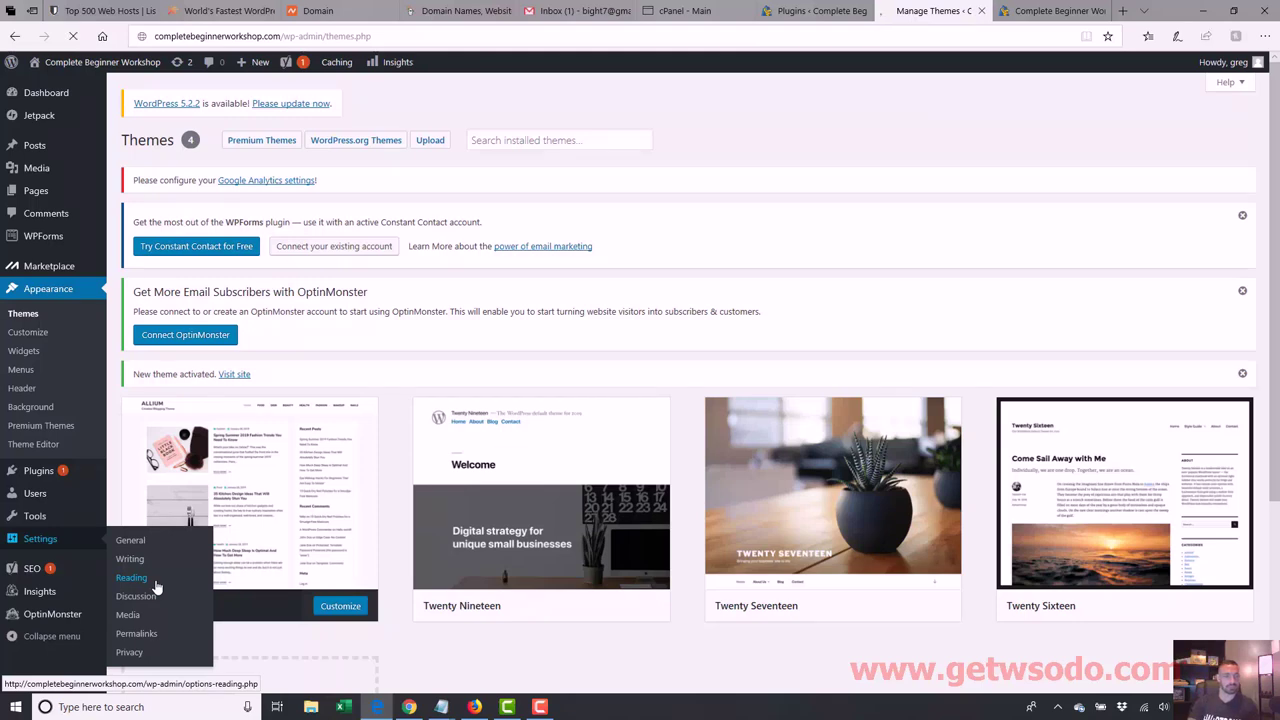
left_click(156, 587)
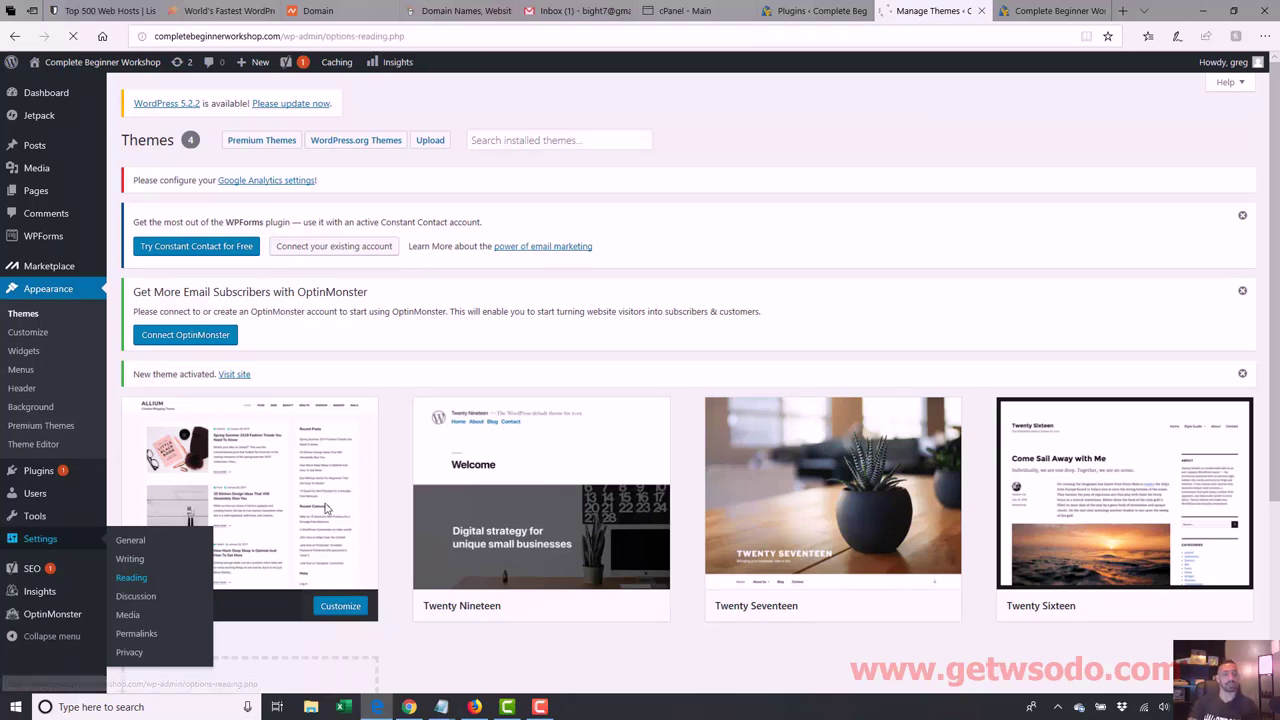
left_click(273, 394)
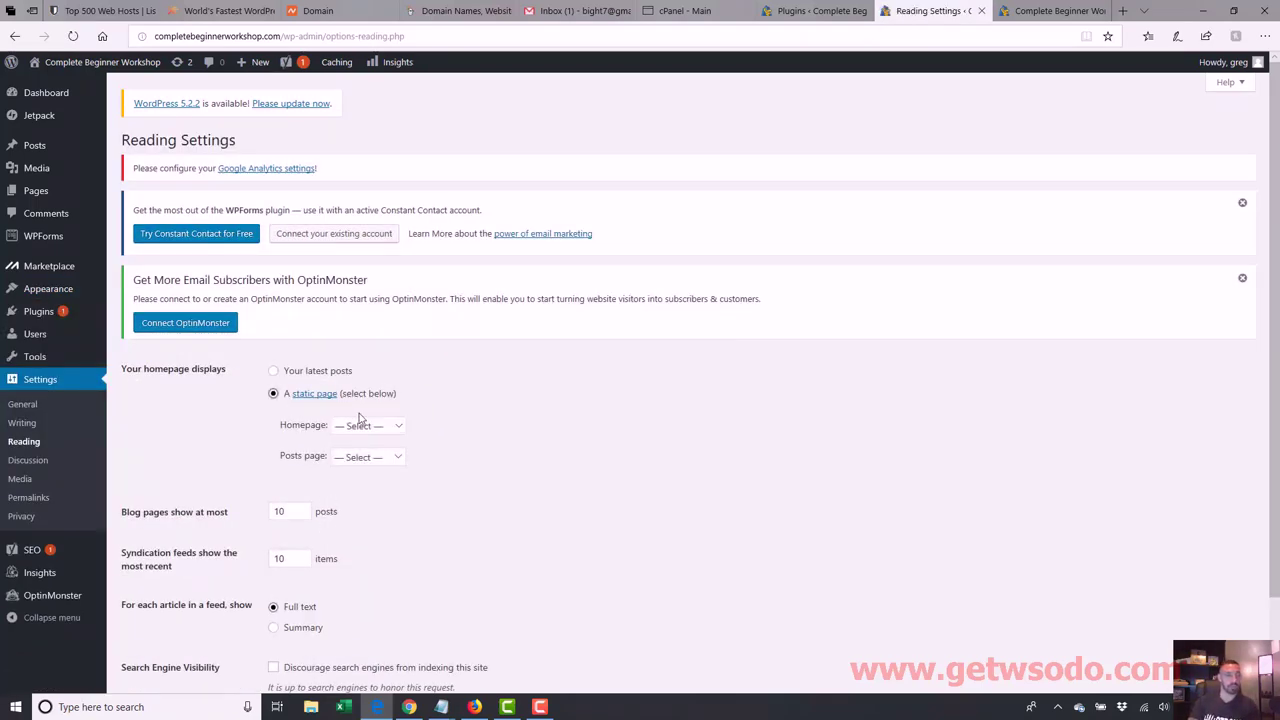
left_click(367, 426)
left_click(369, 458)
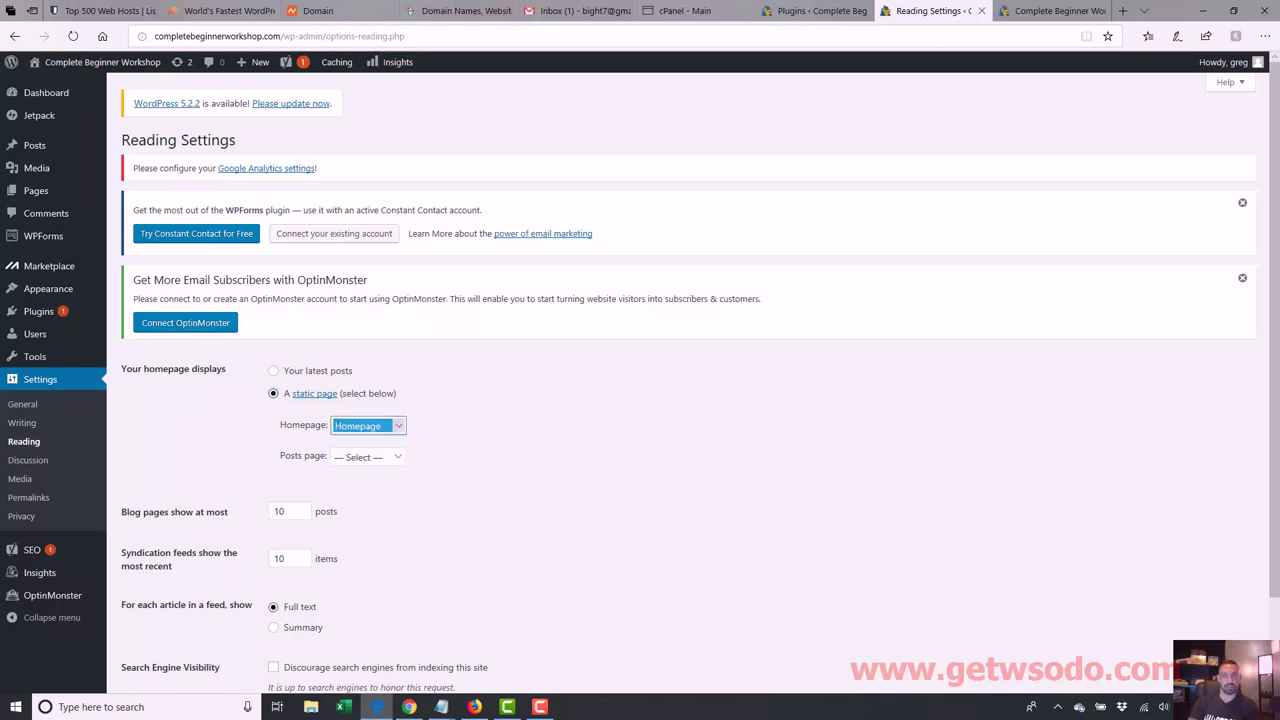
scroll(297, 599, "down", 1)
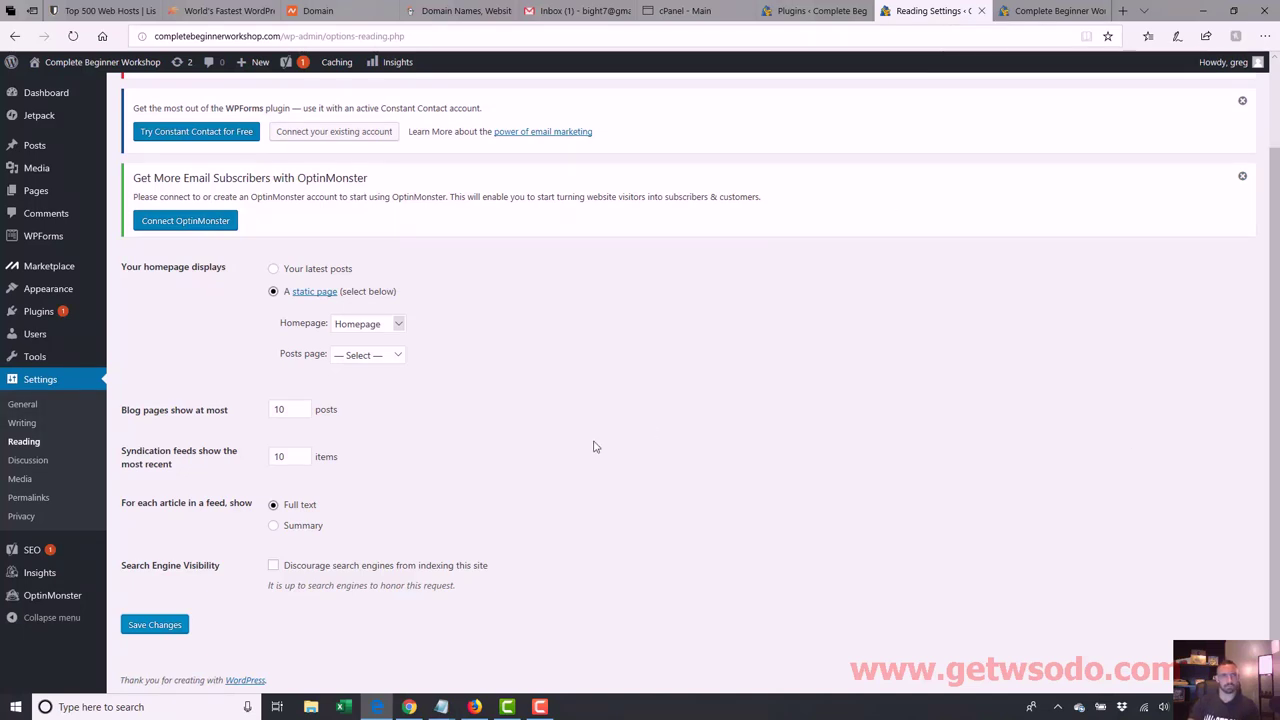
left_click(171, 624)
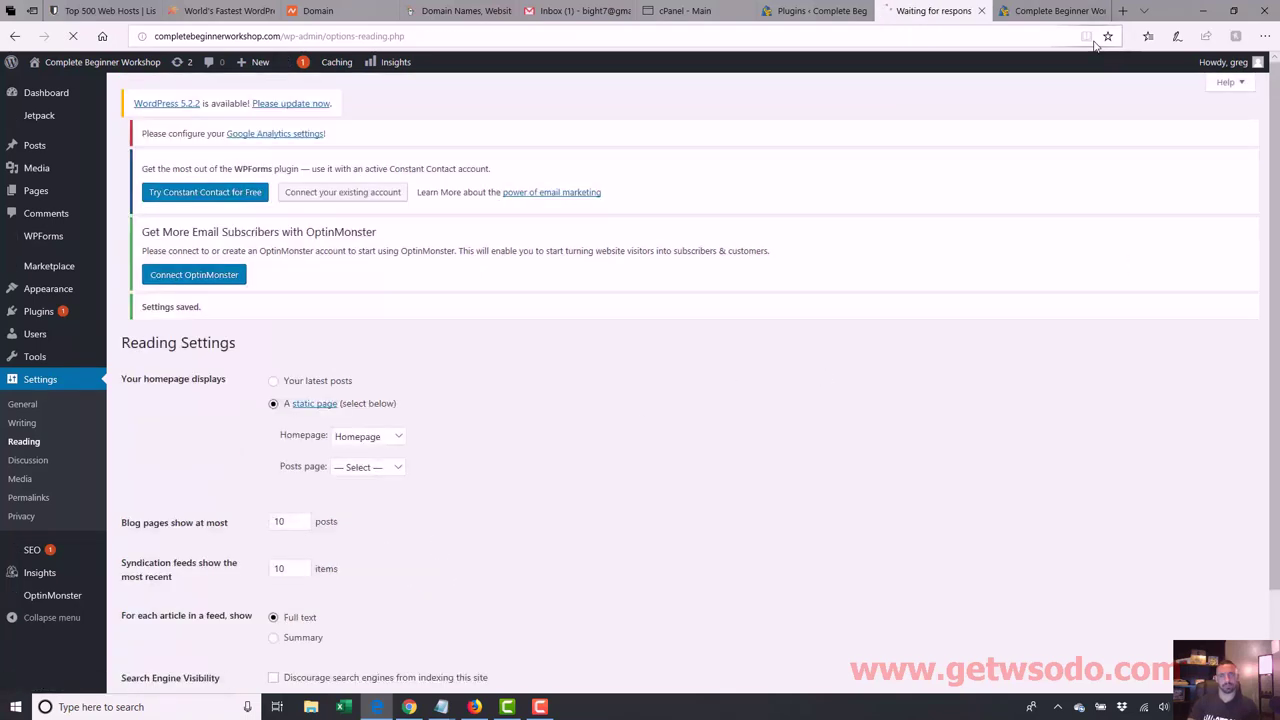
- Reload the live homepage and look over the static page's content
left_click(1055, 11)
left_click(587, 37)
key("Return")
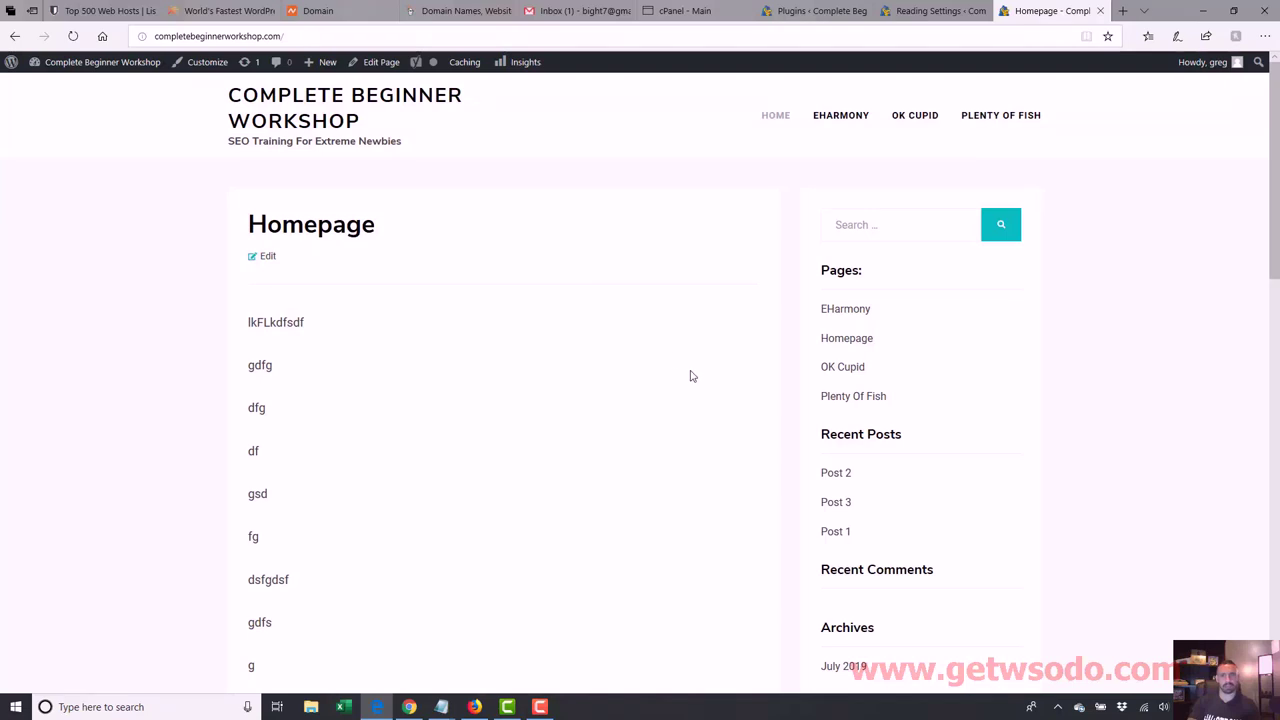
mouse_move(1274, 170)
left_mouse_down()
mouse_move(1274, 463)
mouse_move(1274, 163)
left_mouse_up()
- Set the homepage back to displaying your latest posts, save the changes and reload the live homepage
left_click(930, 11)
left_click(273, 406)
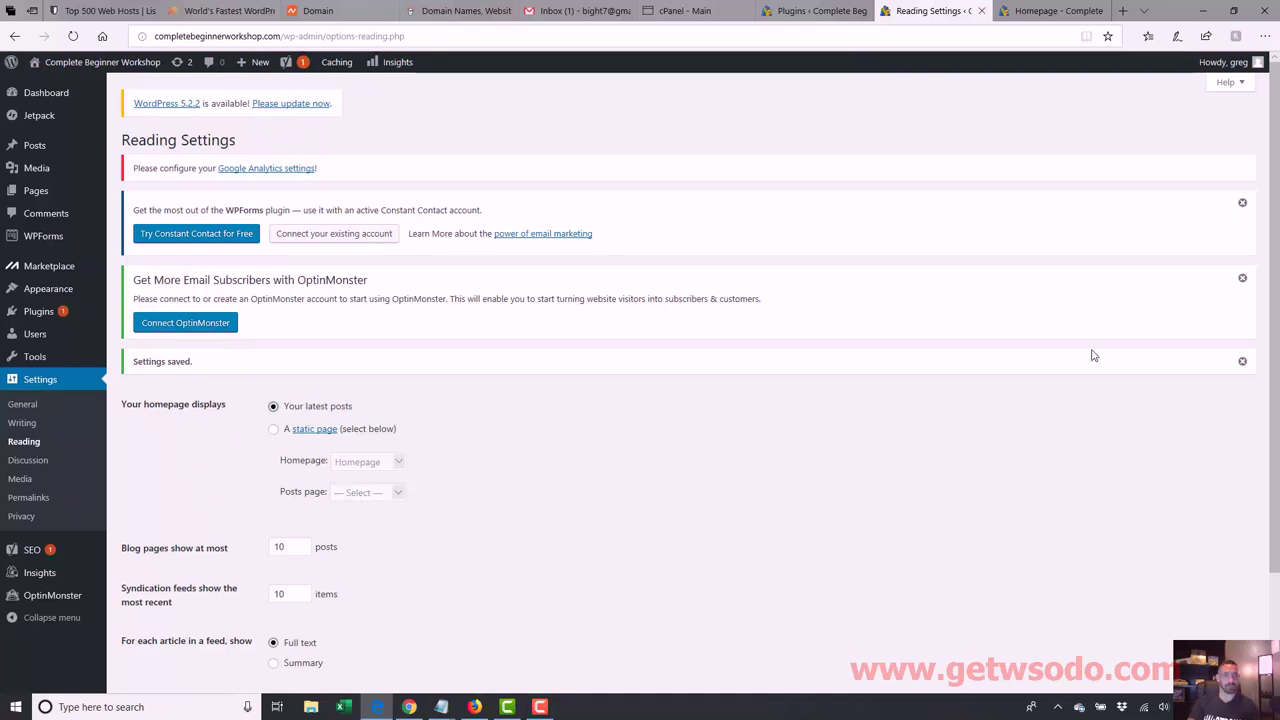
scroll(322, 582, "down", 3)
left_click(160, 625)
left_click(1032, 10)
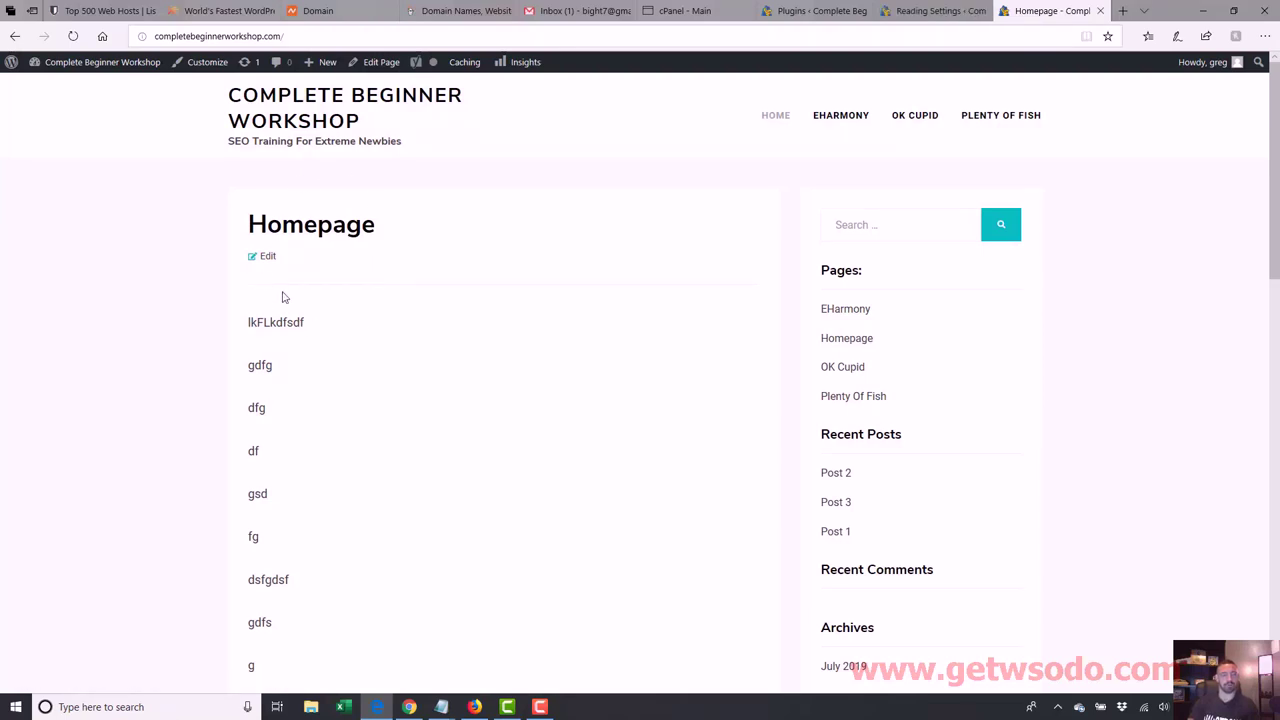
key("F5")
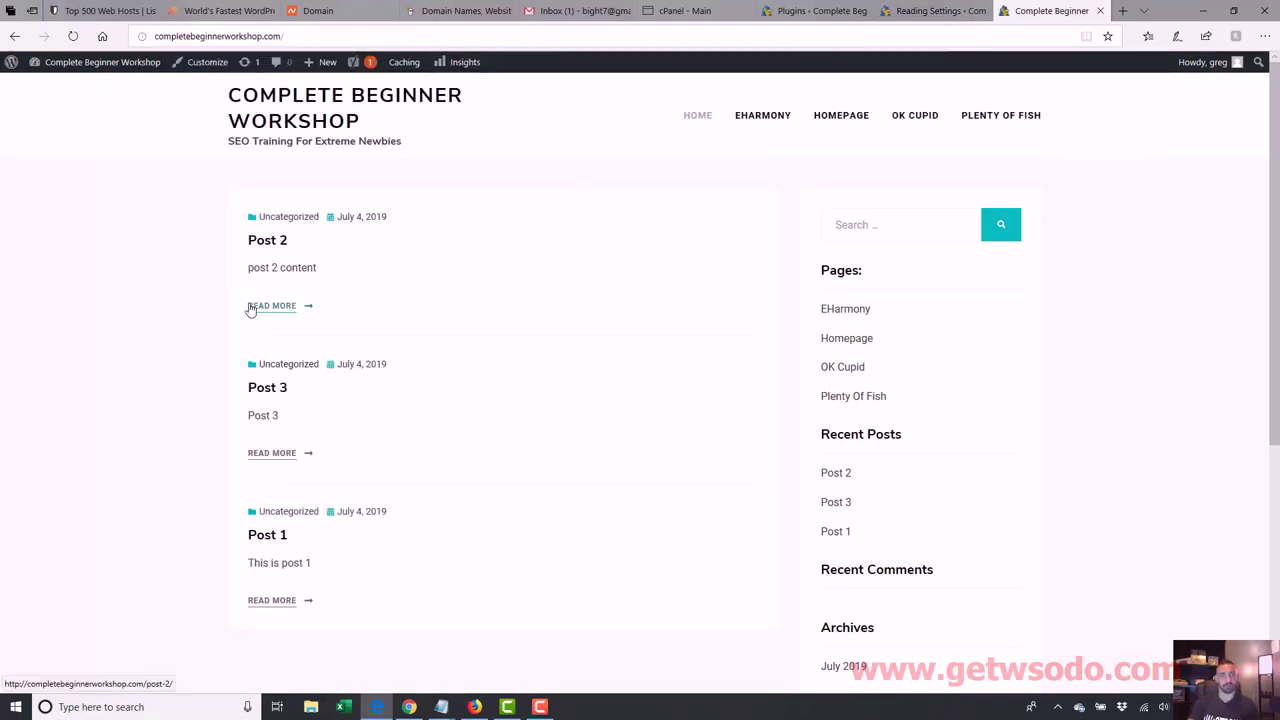
- In the Reading settings, limit blog pages to at most 1 post and save the change
left_click(921, 8)
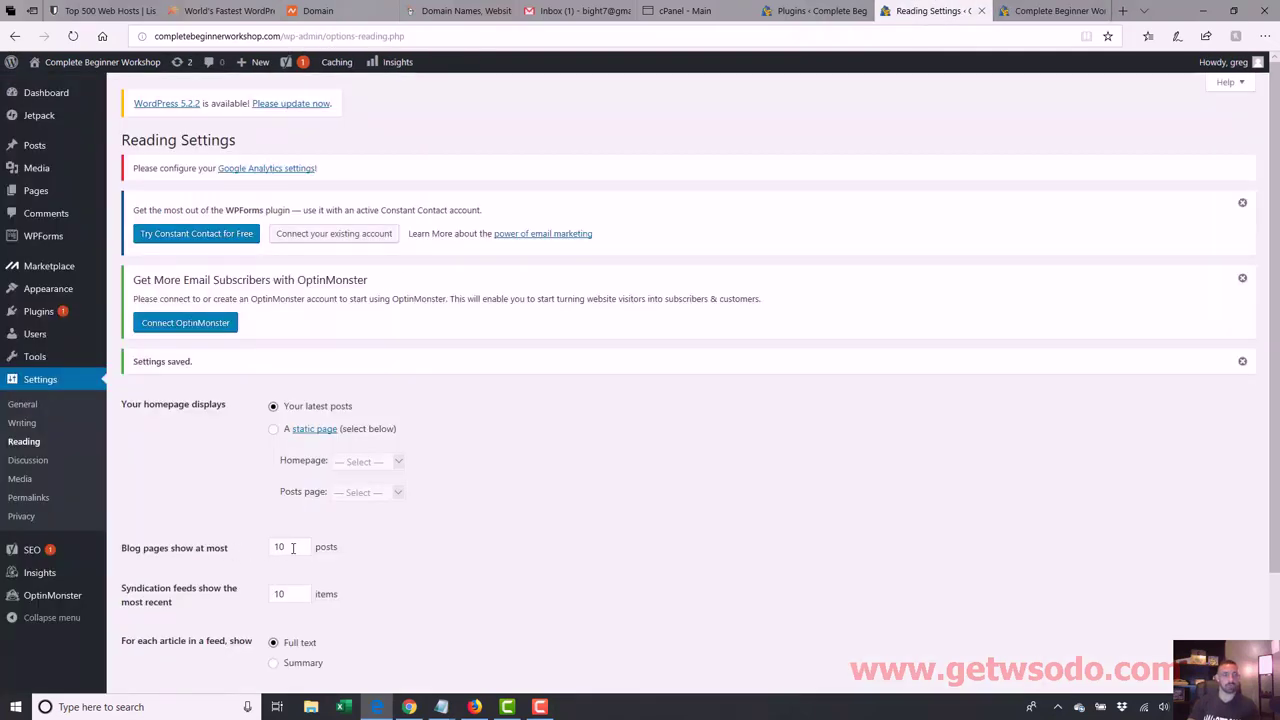
left_click_drag(298, 549, 256, 557)
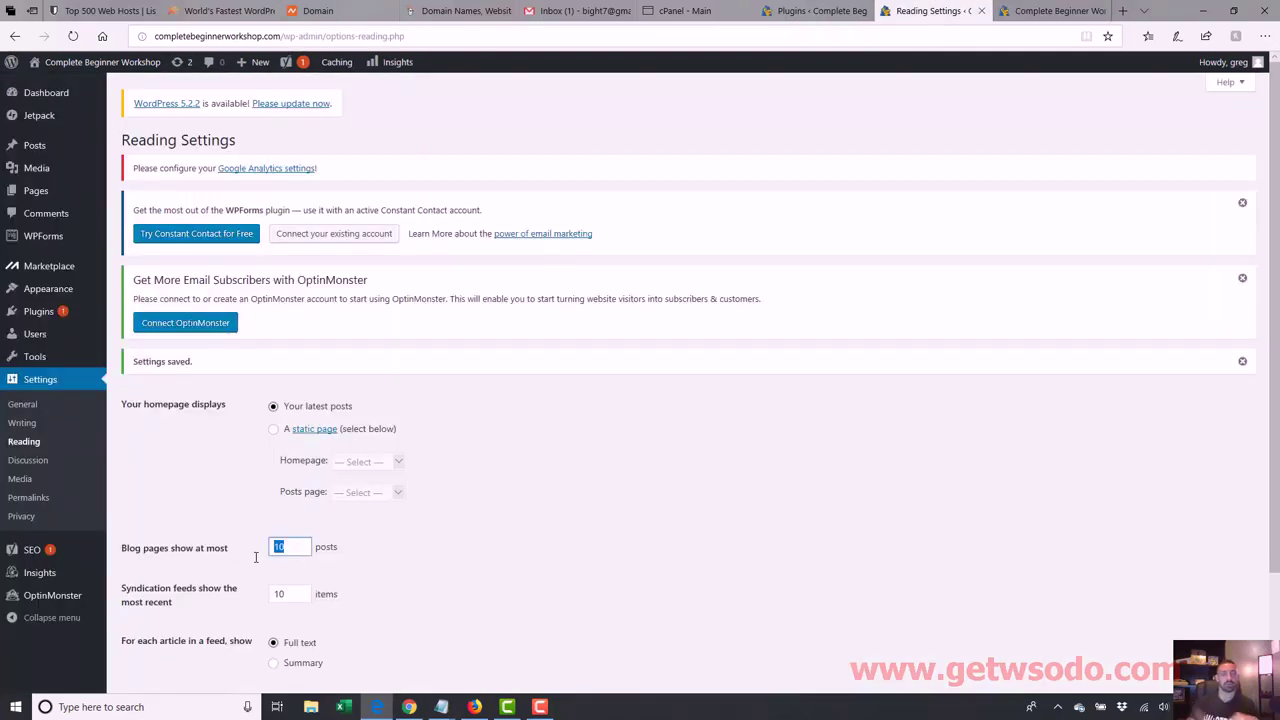
key("Return")
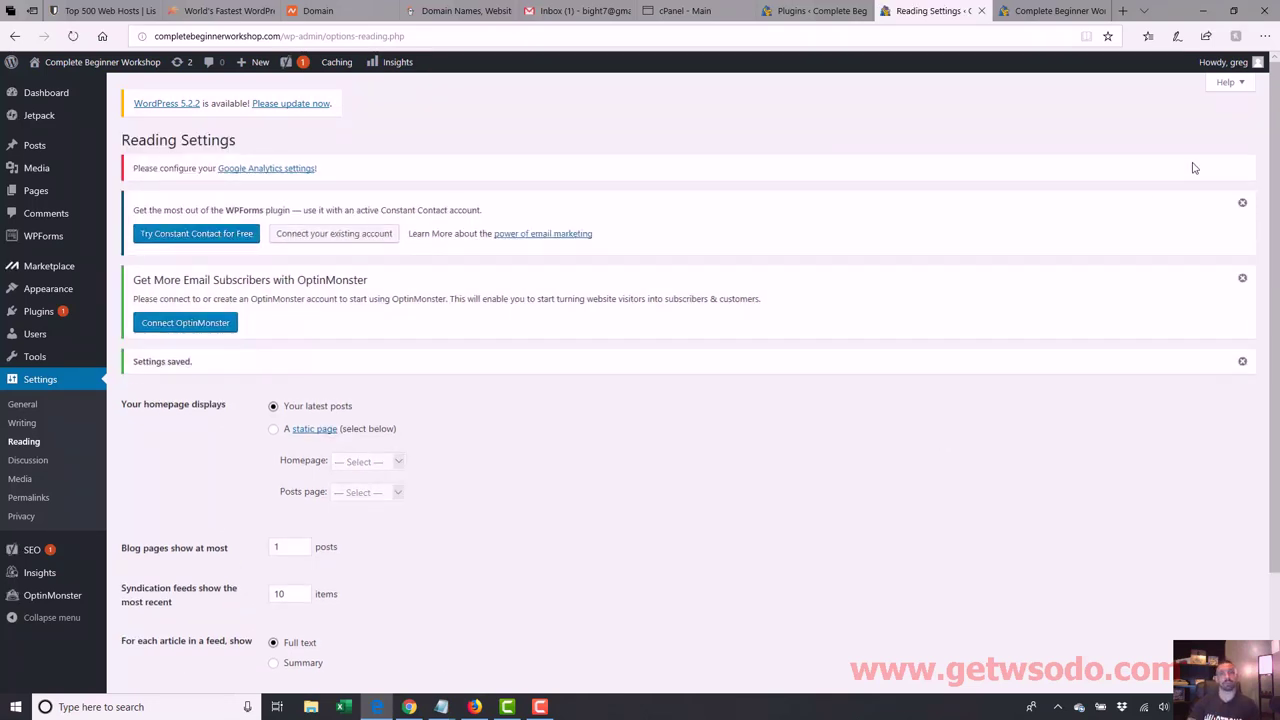
- Reload the live homepage and page through the posts to check the pagination
left_click(1055, 10)
left_click(916, 36)
key("Return")
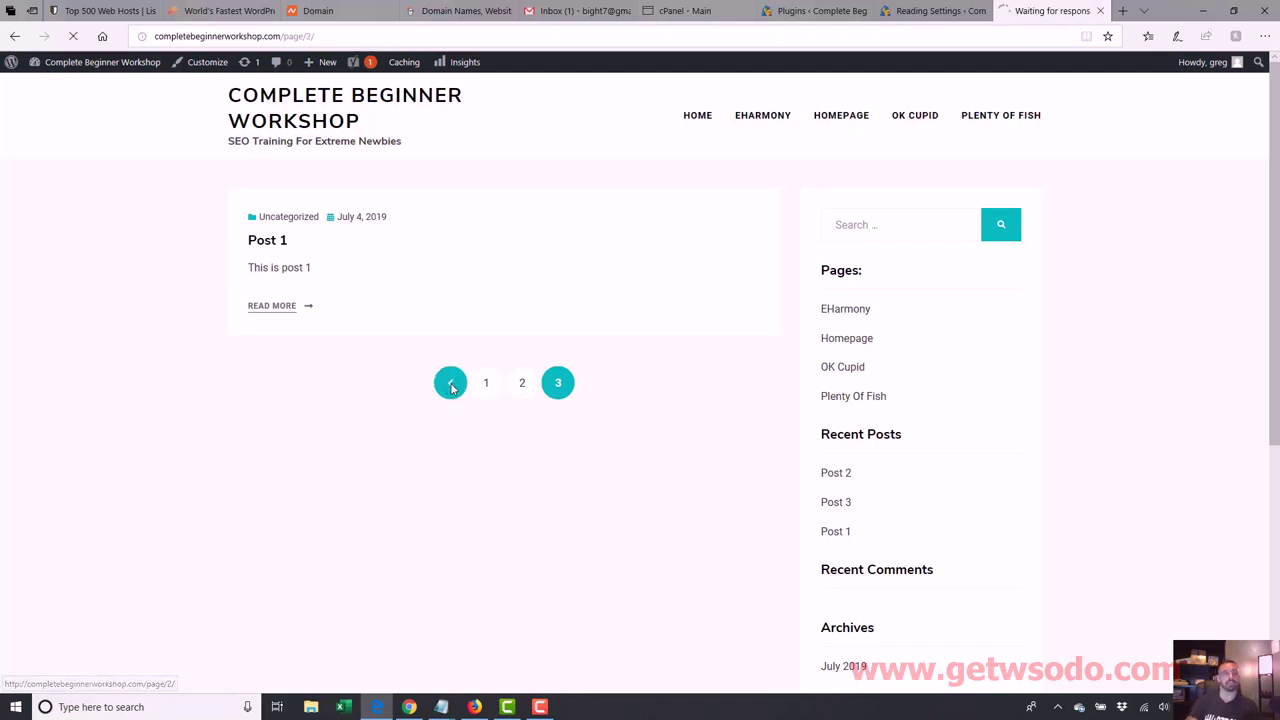
- Set blog pages to show at most 10 posts and save the Reading settings
left_click(933, 11)
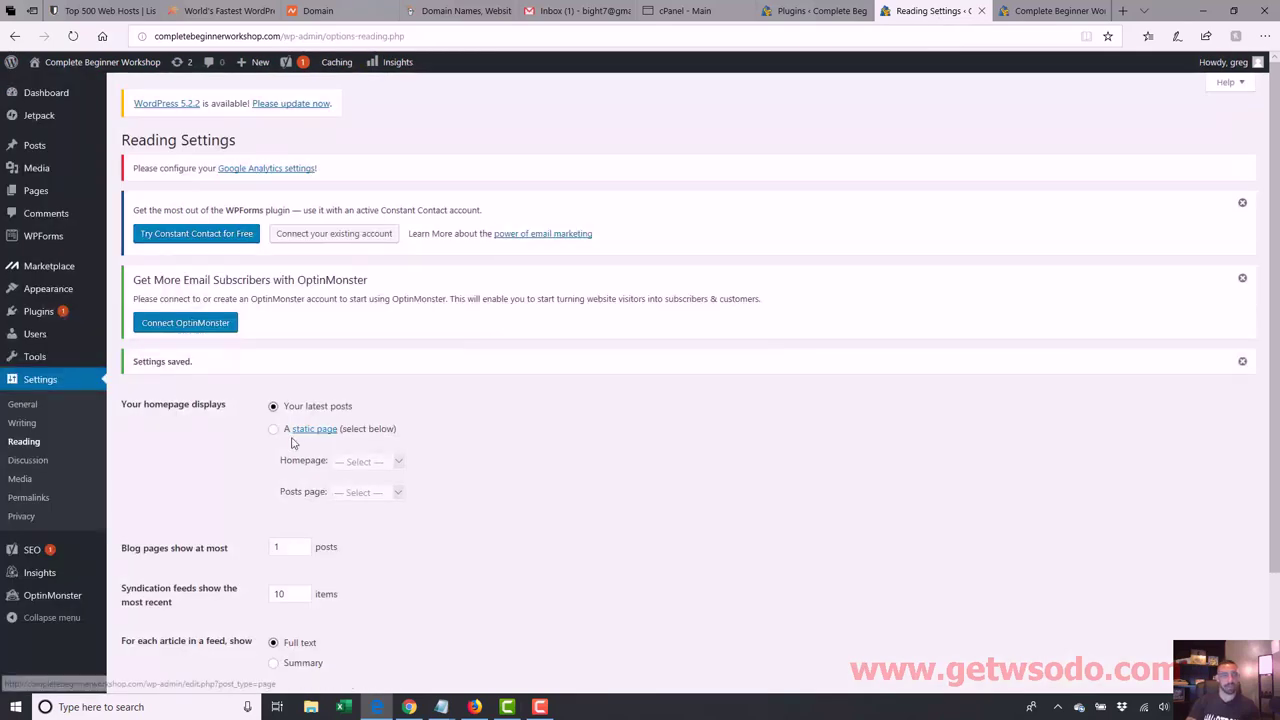
left_click(289, 556)
type("10")
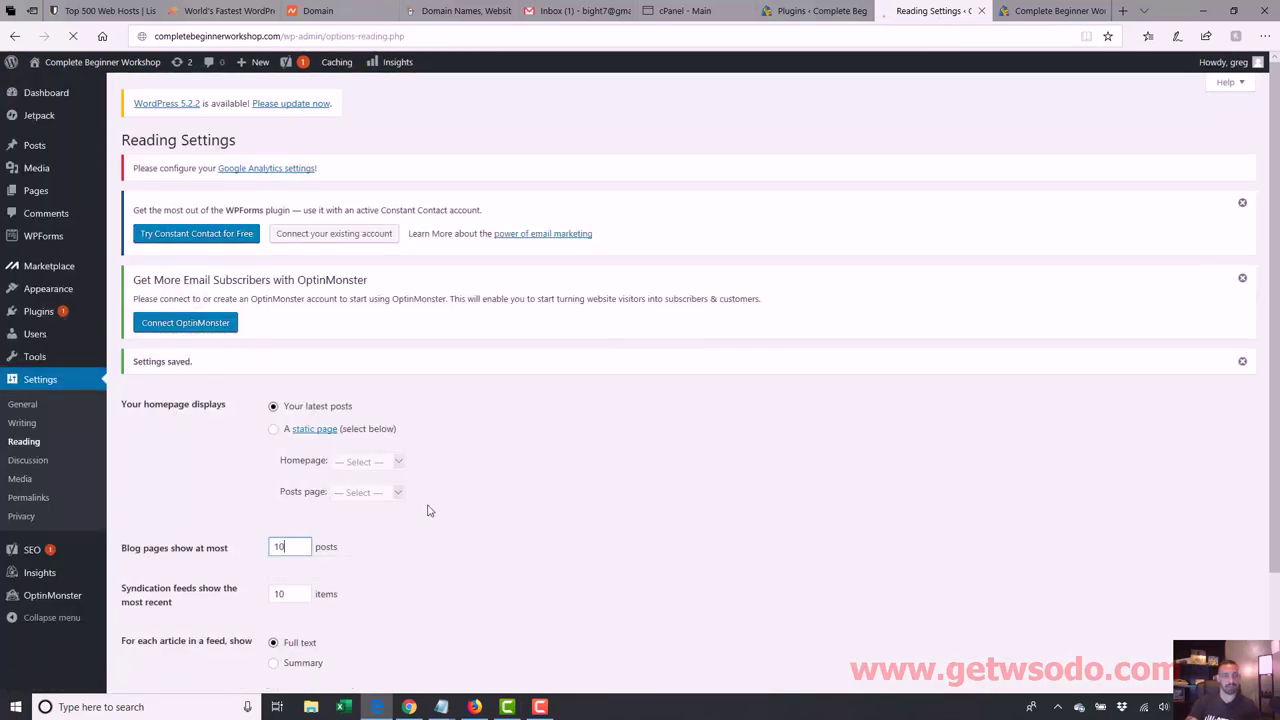
- Load the live homepage at its root address and review the post list and the sidebar from Pages to Categories
left_click(1047, 10)
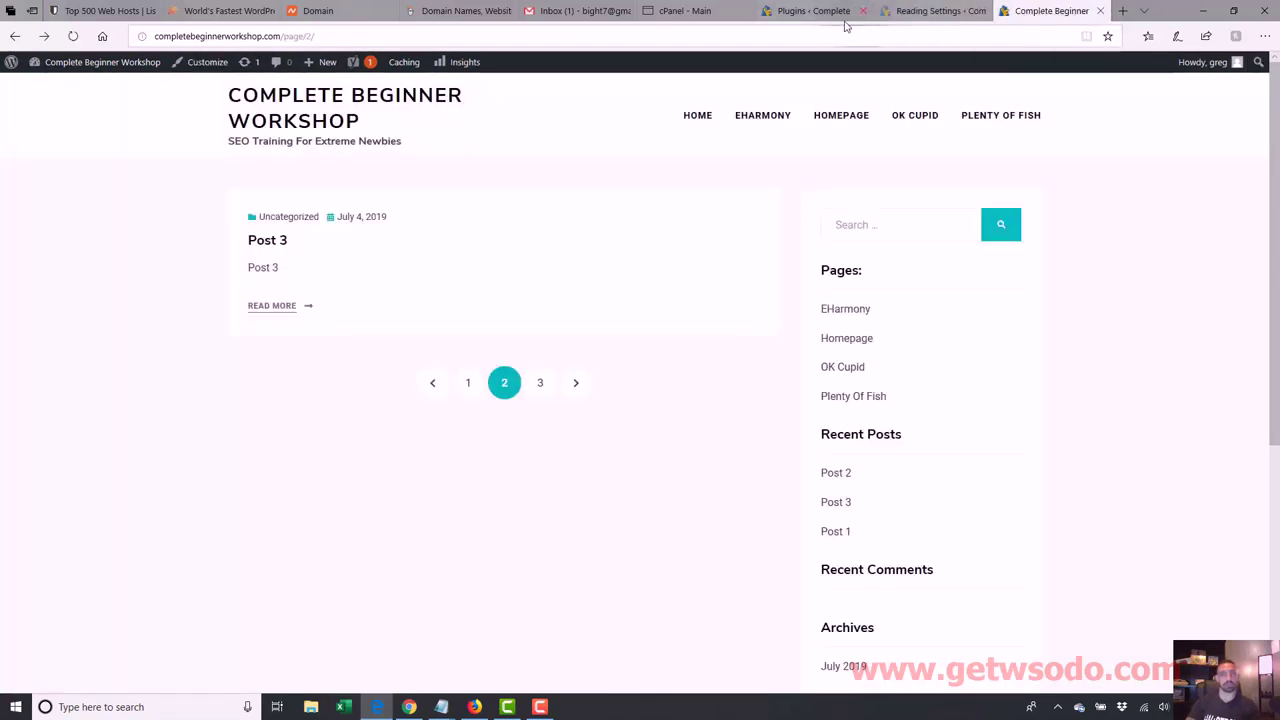
left_click(290, 36)
key("Return")
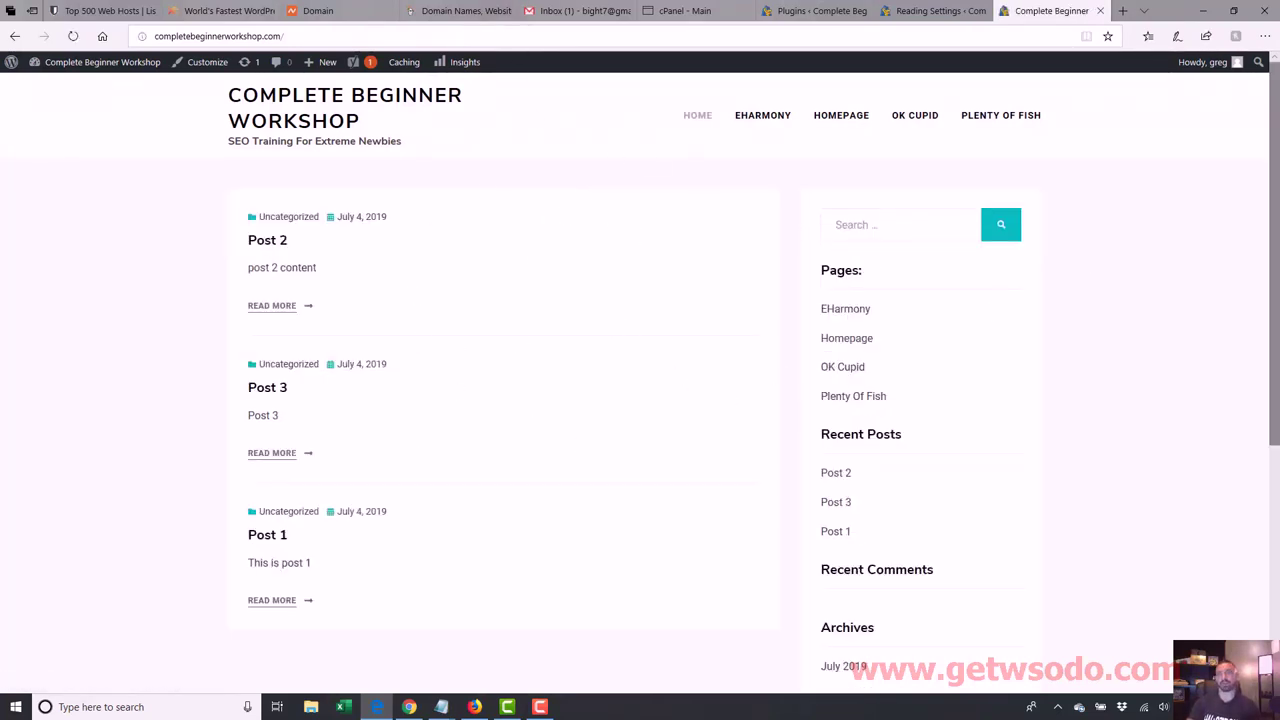
scroll(782, 339, "down", 3)
scroll(837, 223, "up", 3)
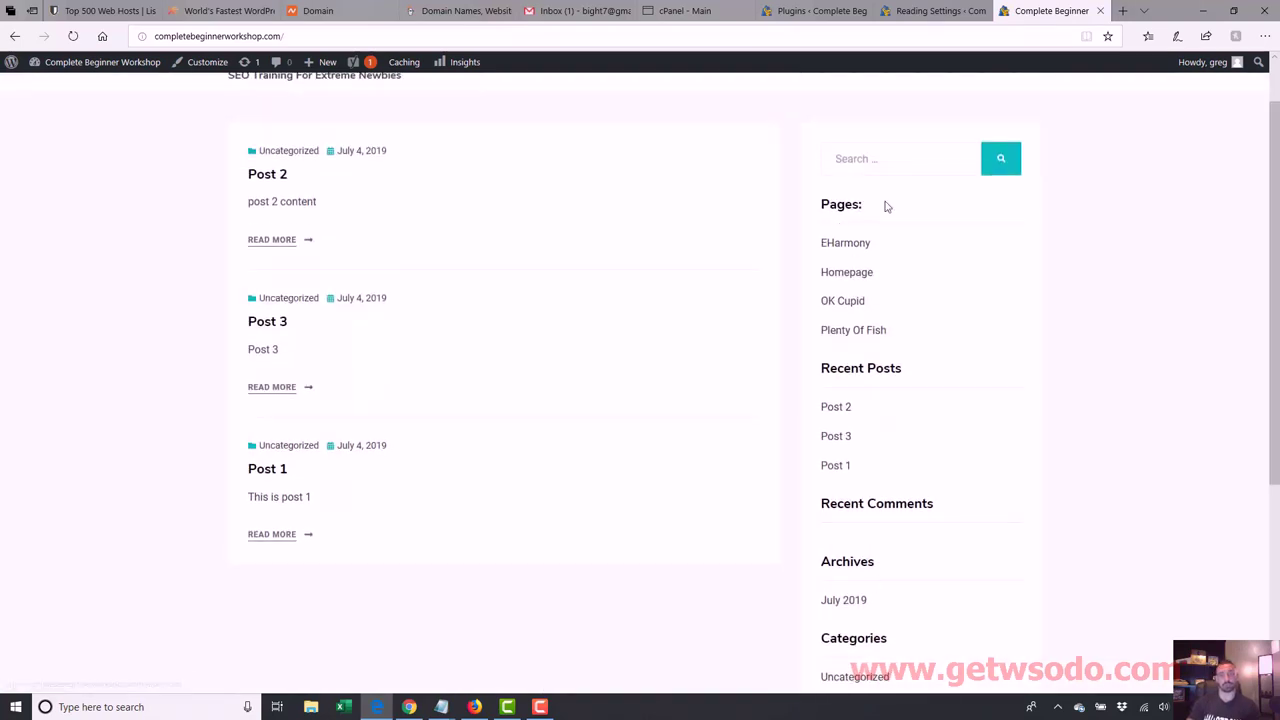
left_click_drag(1277, 262, 1277, 157)
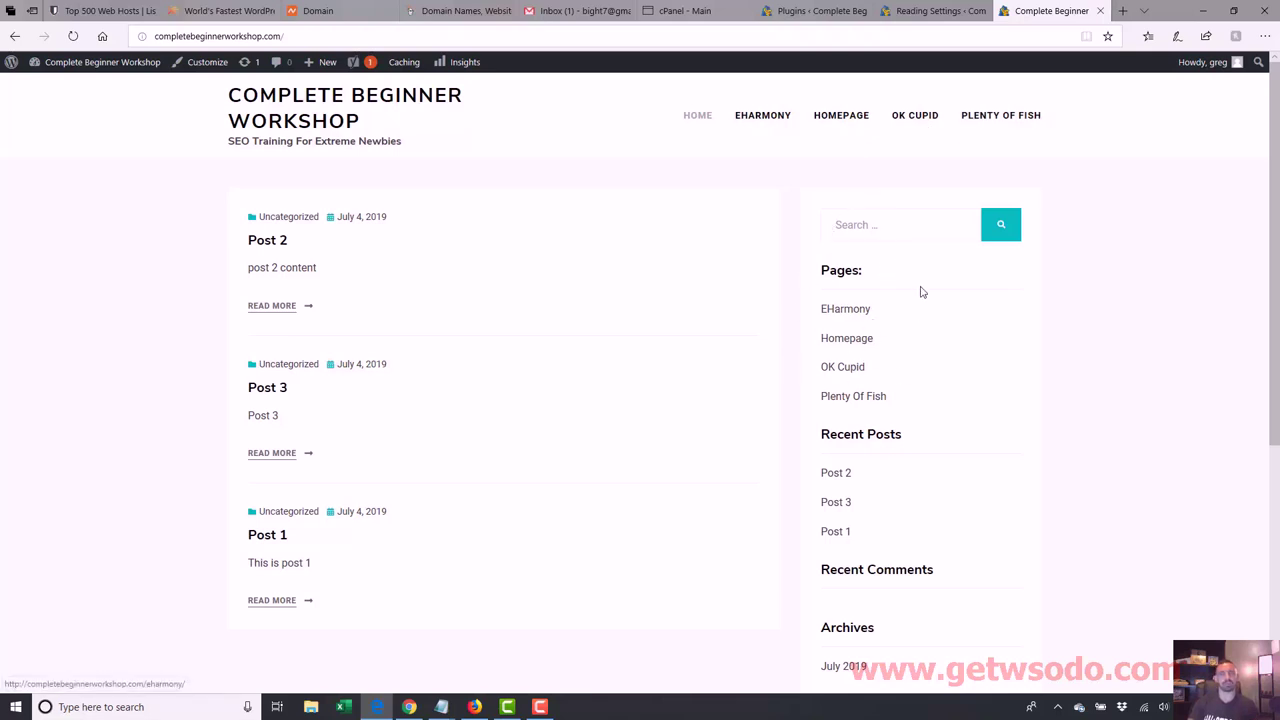
- Open the site's Widgets settings and remove the Pages widget from the Main Sidebar
left_click(906, 10)
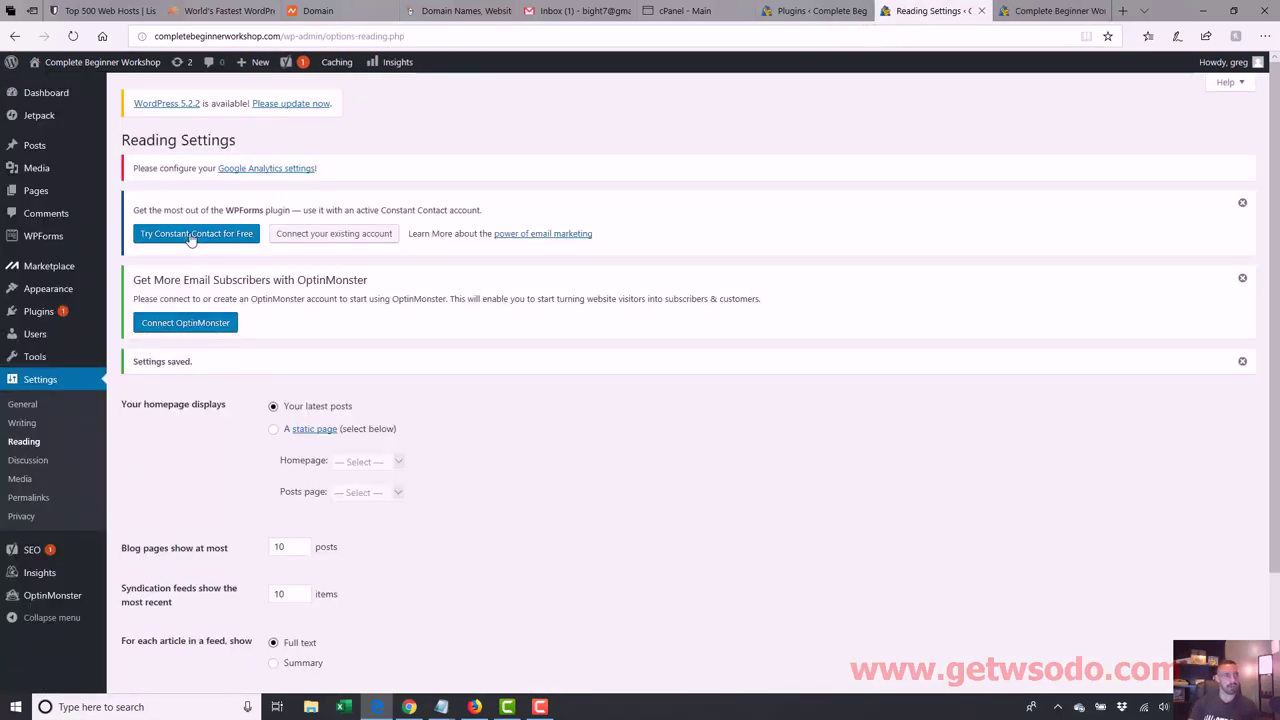
mouse_move(61, 298)
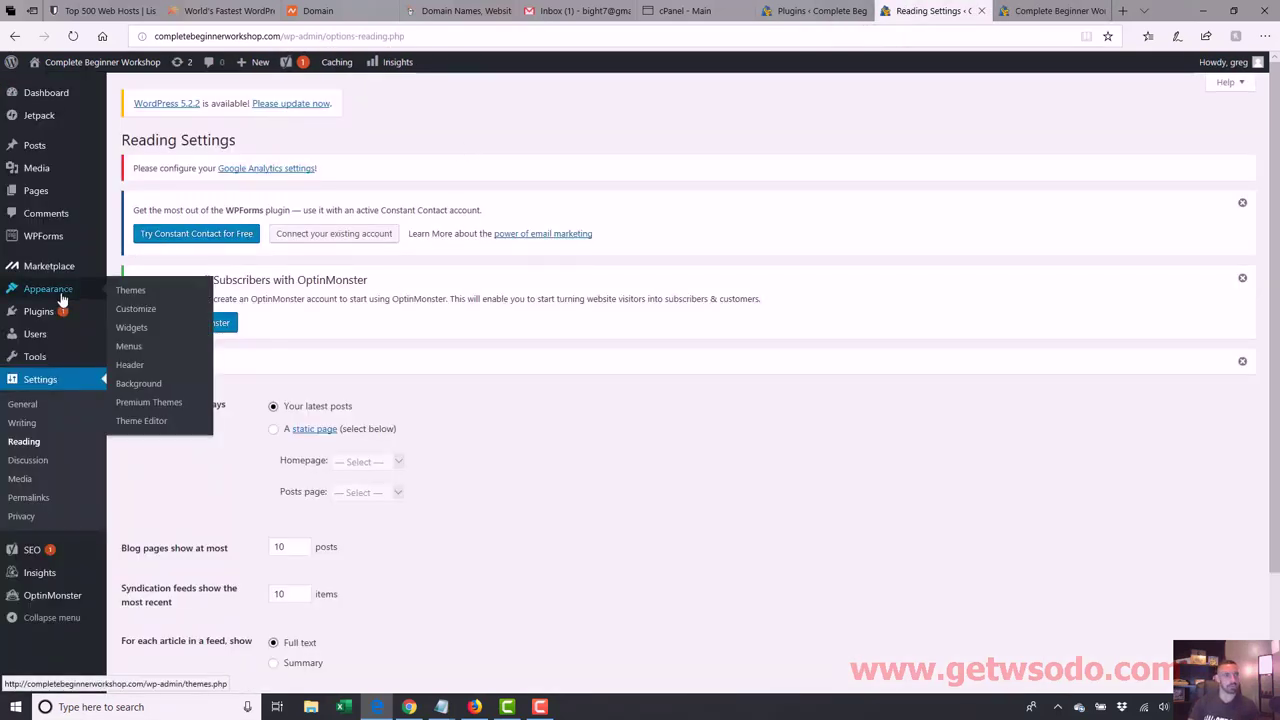
left_click(131, 327)
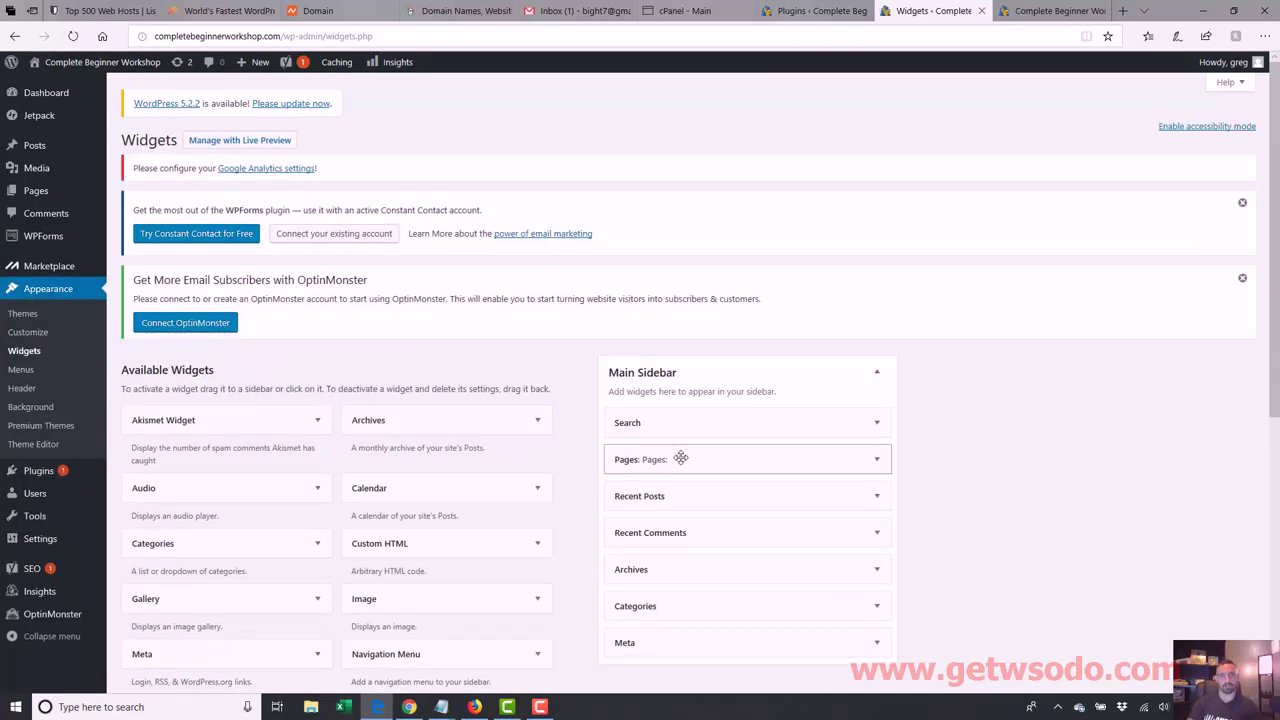
left_click_drag(681, 459, 280, 512)
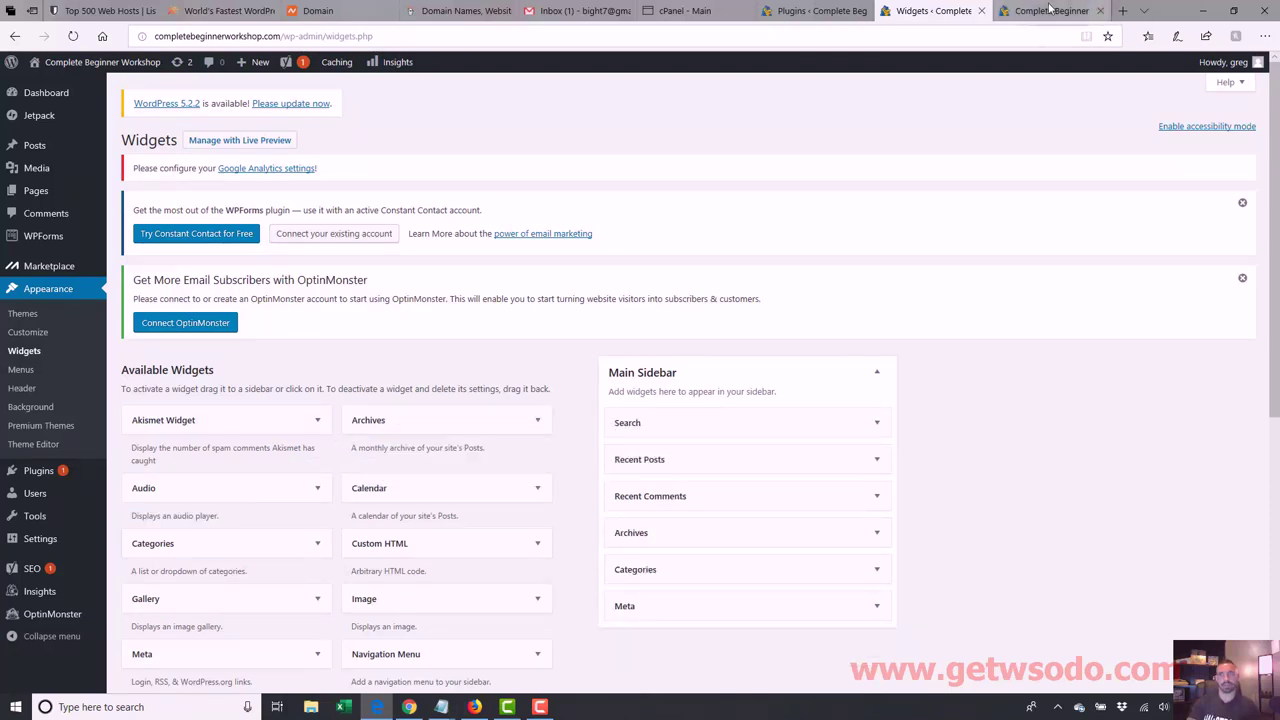
- Reload the live homepage and check its sidebar for the Pages list
left_click(1055, 12)
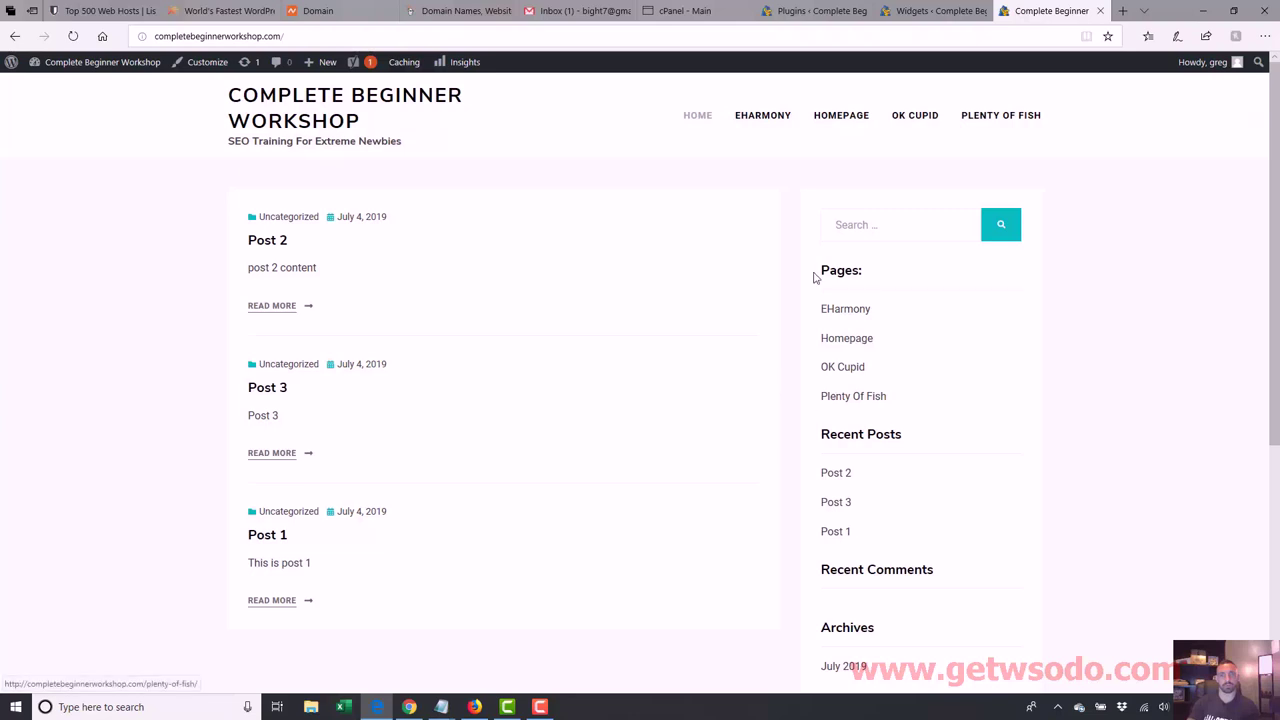
left_click(712, 38)
key("Return")
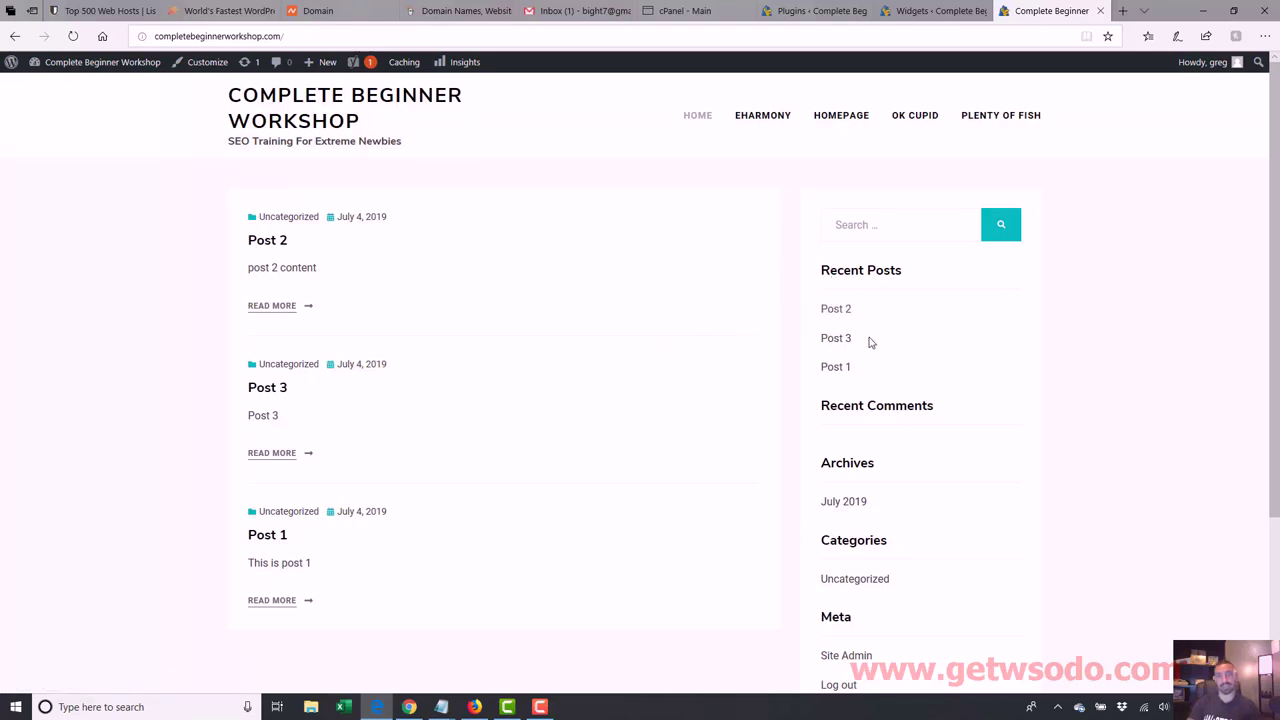
- Remove the Recent Posts, Recent Comments, Archives, Categories and Meta widgets from the Main Sidebar and reload the live homepage
left_click(935, 10)
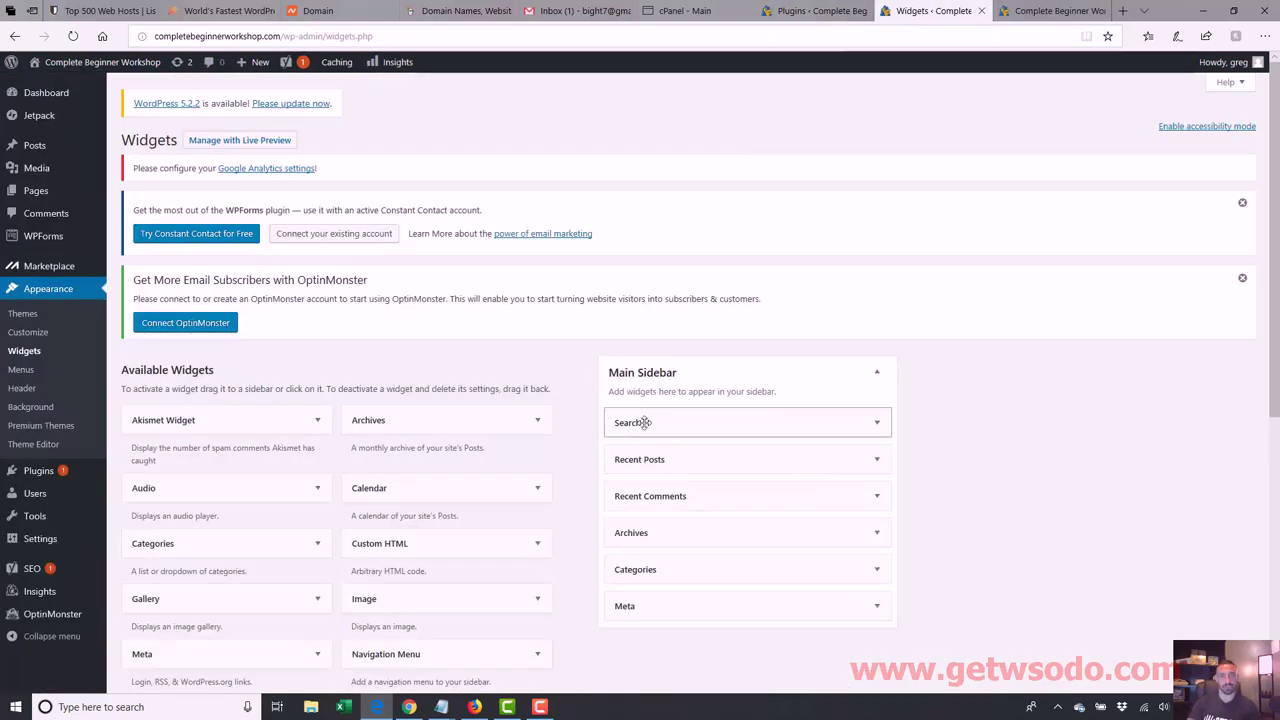
left_click_drag(658, 460, 308, 542)
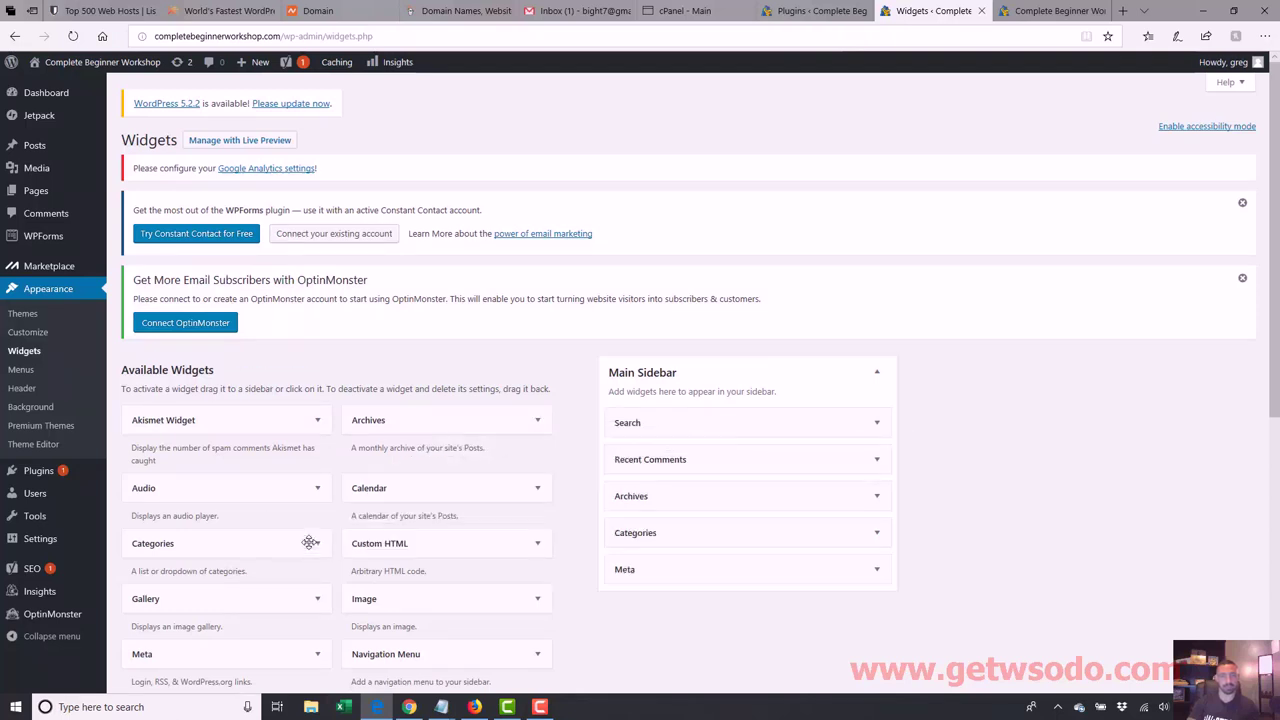
left_click(1052, 11)
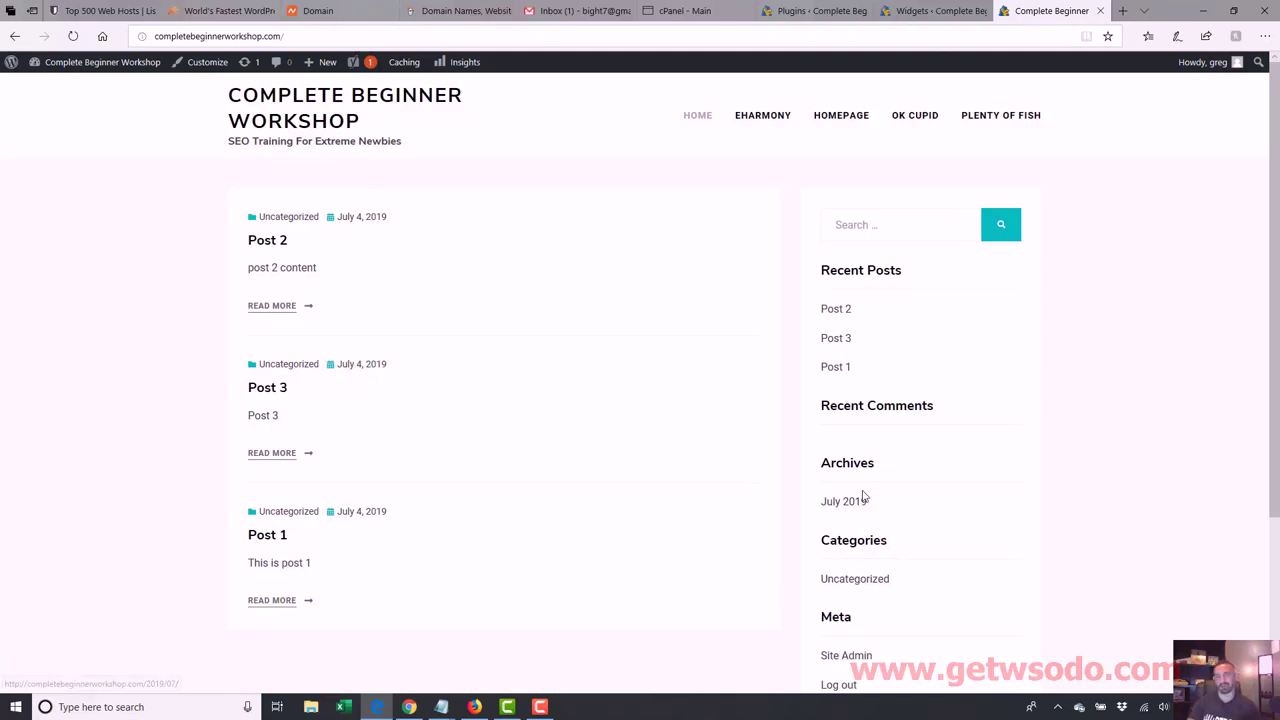
left_click(928, 10)
left_click_drag(680, 459, 557, 486)
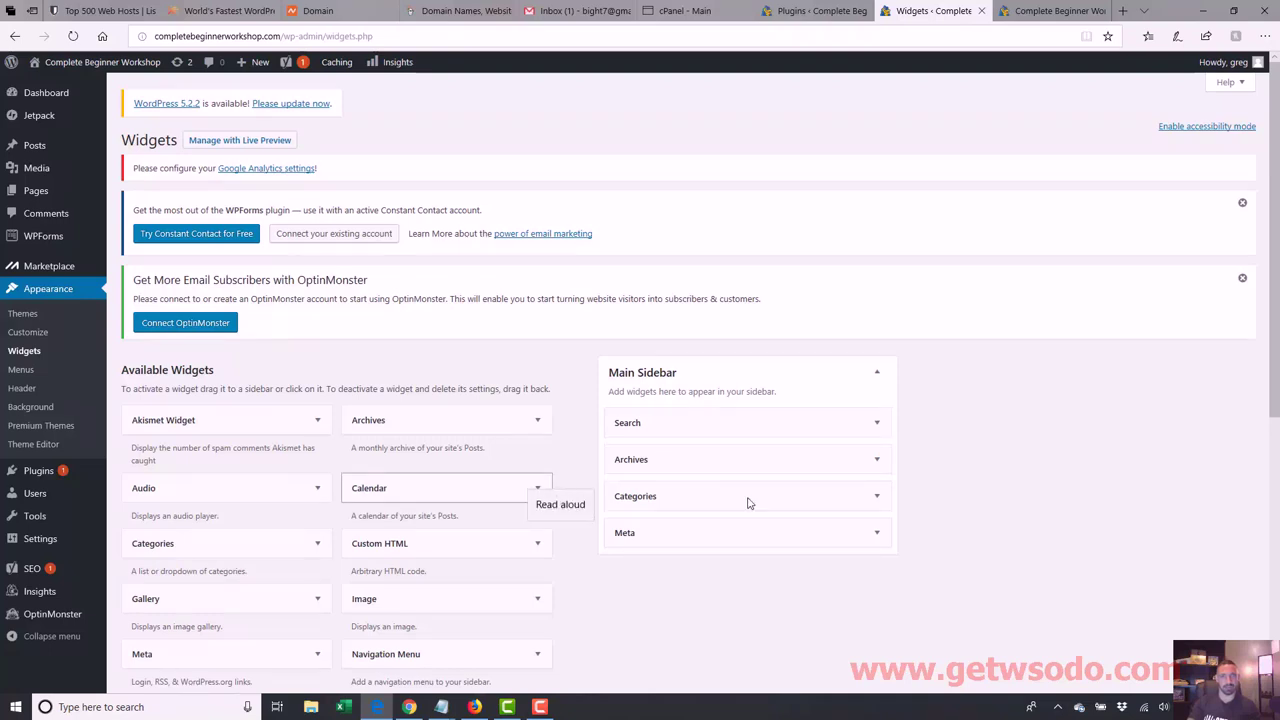
left_click_drag(636, 474, 466, 497)
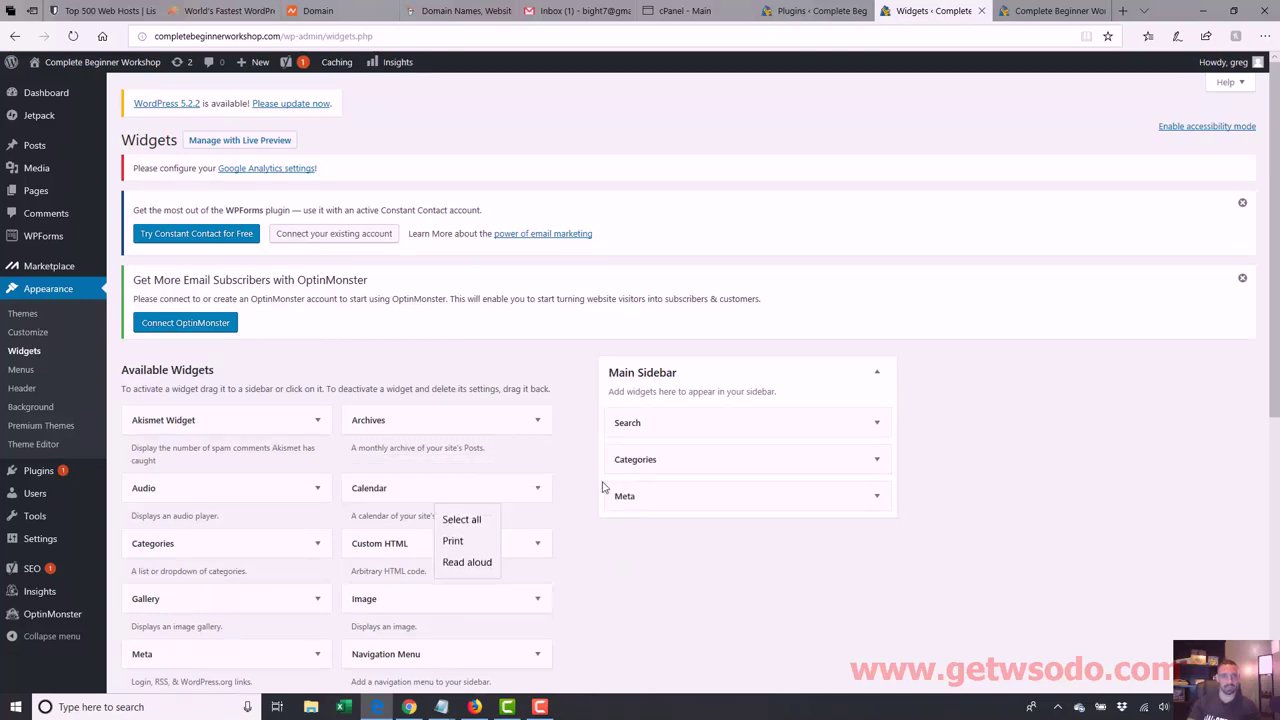
left_click_drag(675, 470, 563, 480)
left_click_drag(656, 457, 343, 486)
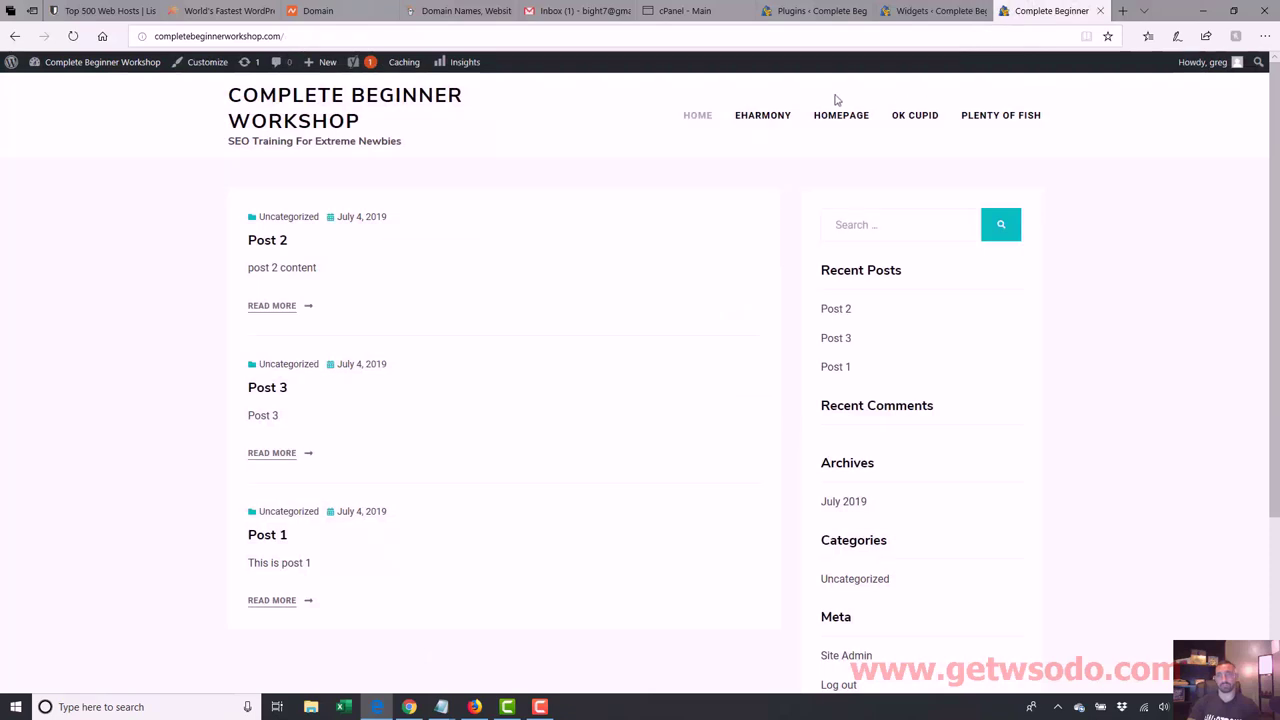
left_click(829, 35)
key("Return")
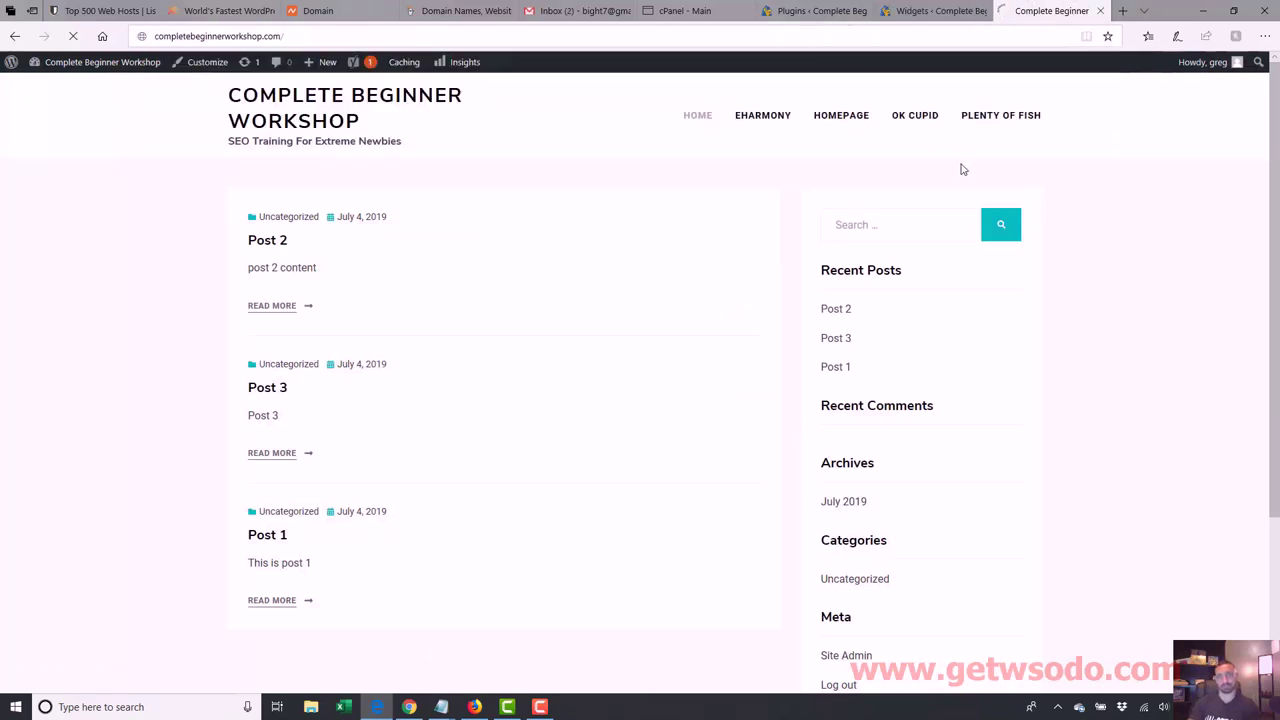
- Add a Calendar widget to the Main Sidebar below Search, leaving its title empty
left_click(940, 12)
scroll(1276, 397, "down", 2)
left_click_drag(1276, 397, 1265, 524)
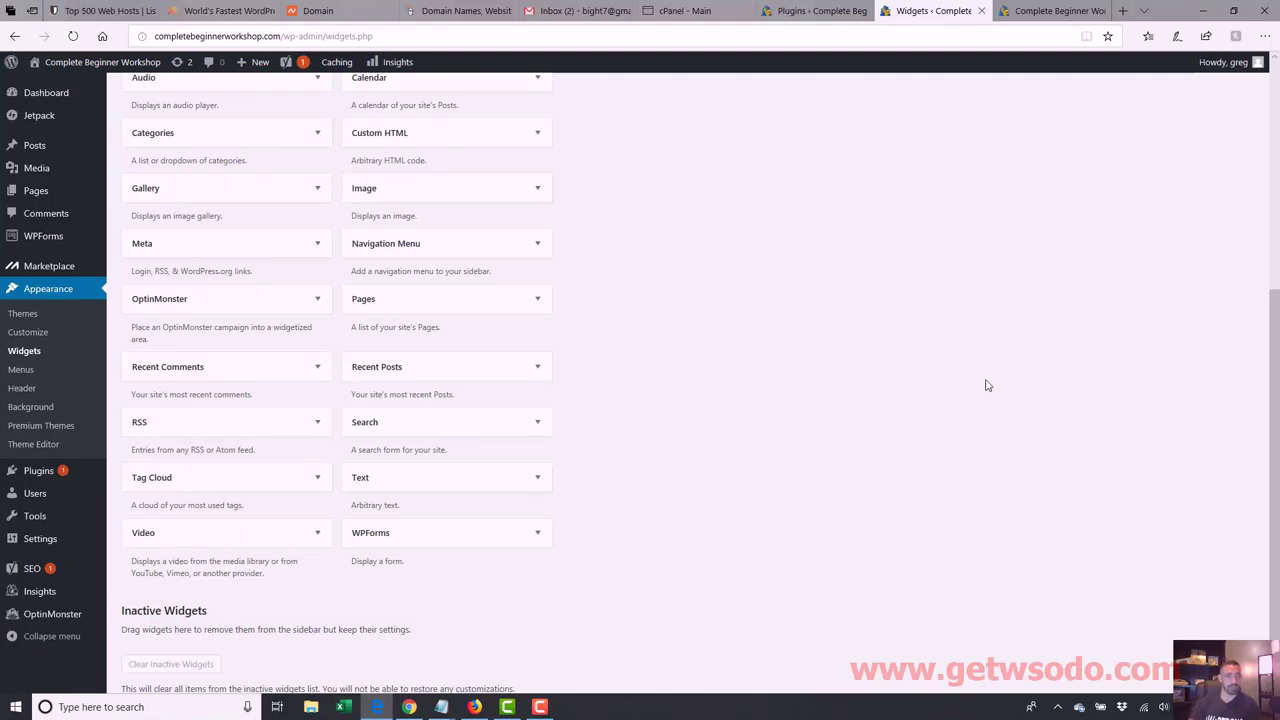
scroll(1274, 427, "up", 2)
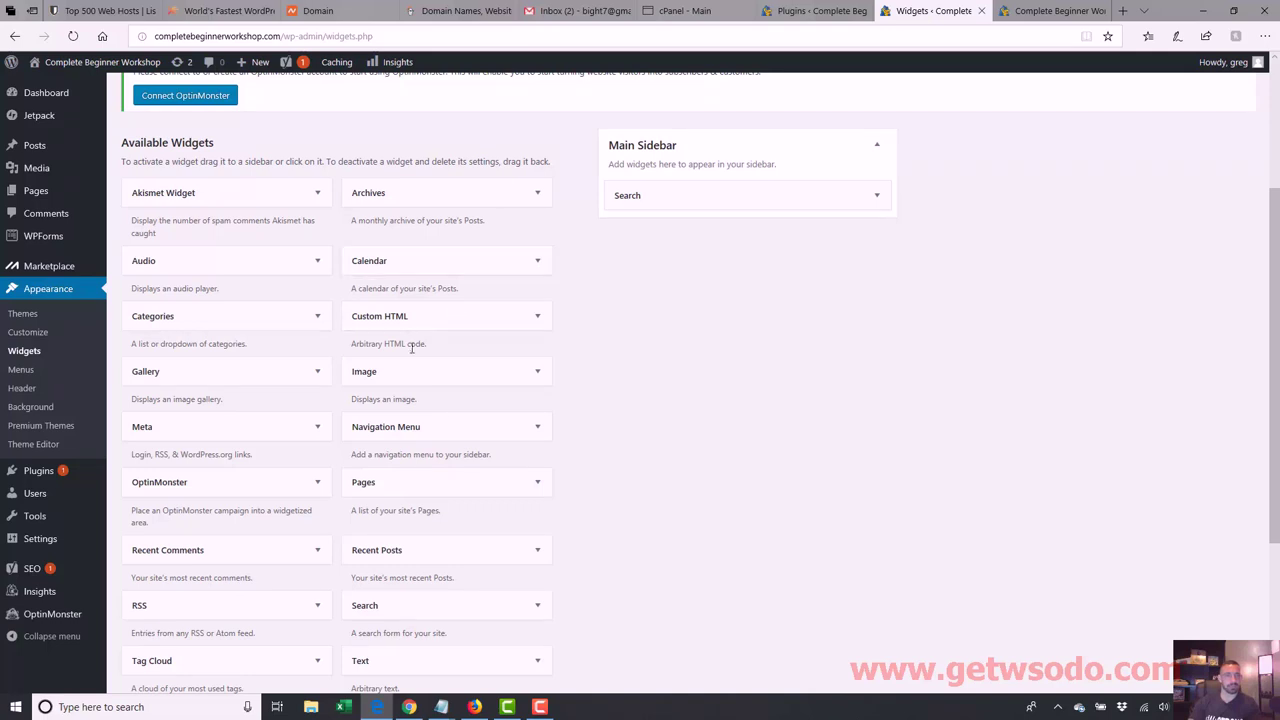
left_click_drag(409, 262, 691, 234)
left_click(701, 278)
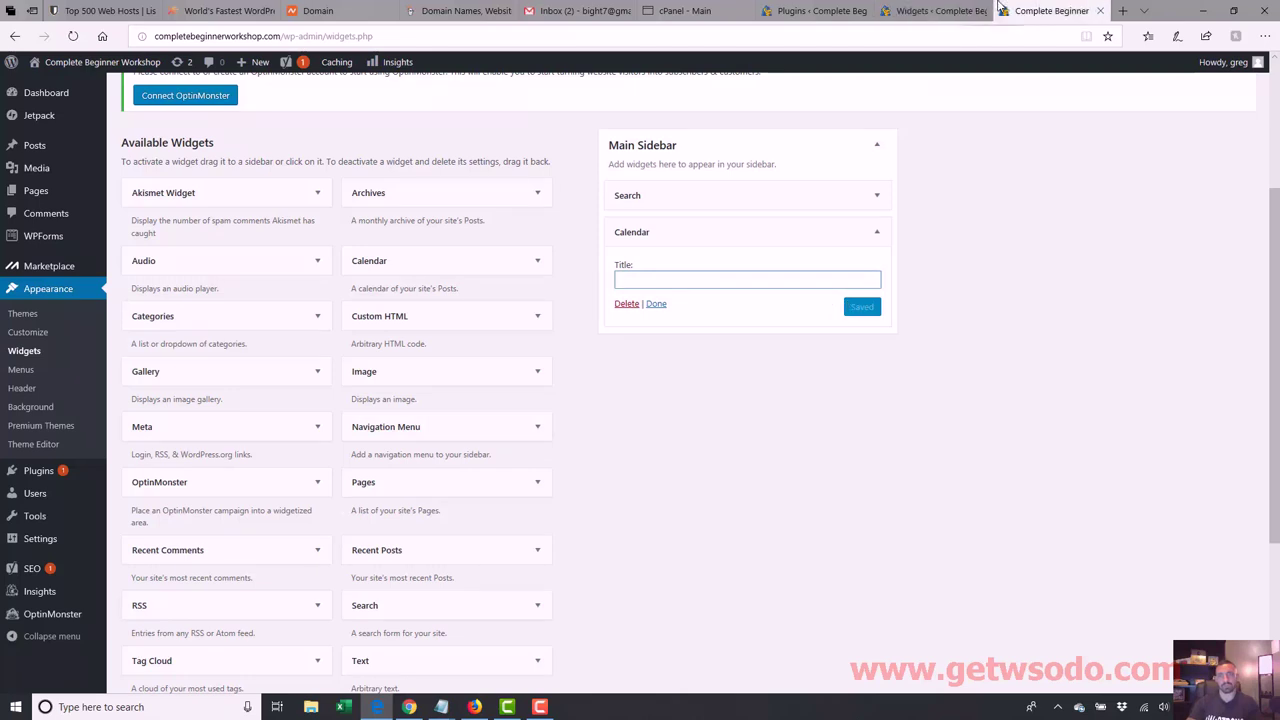
- Reload the live homepage and review the calendar in the sidebar
left_click(1050, 11)
left_click(955, 35)
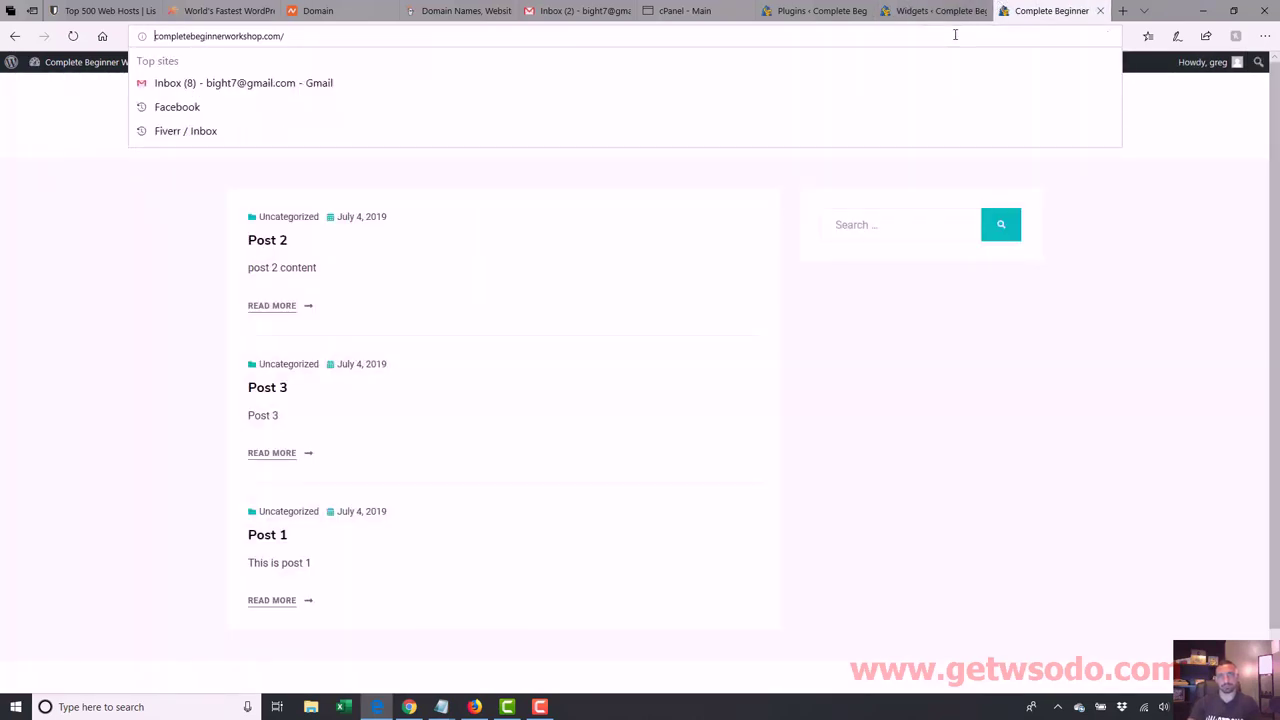
key("Return")
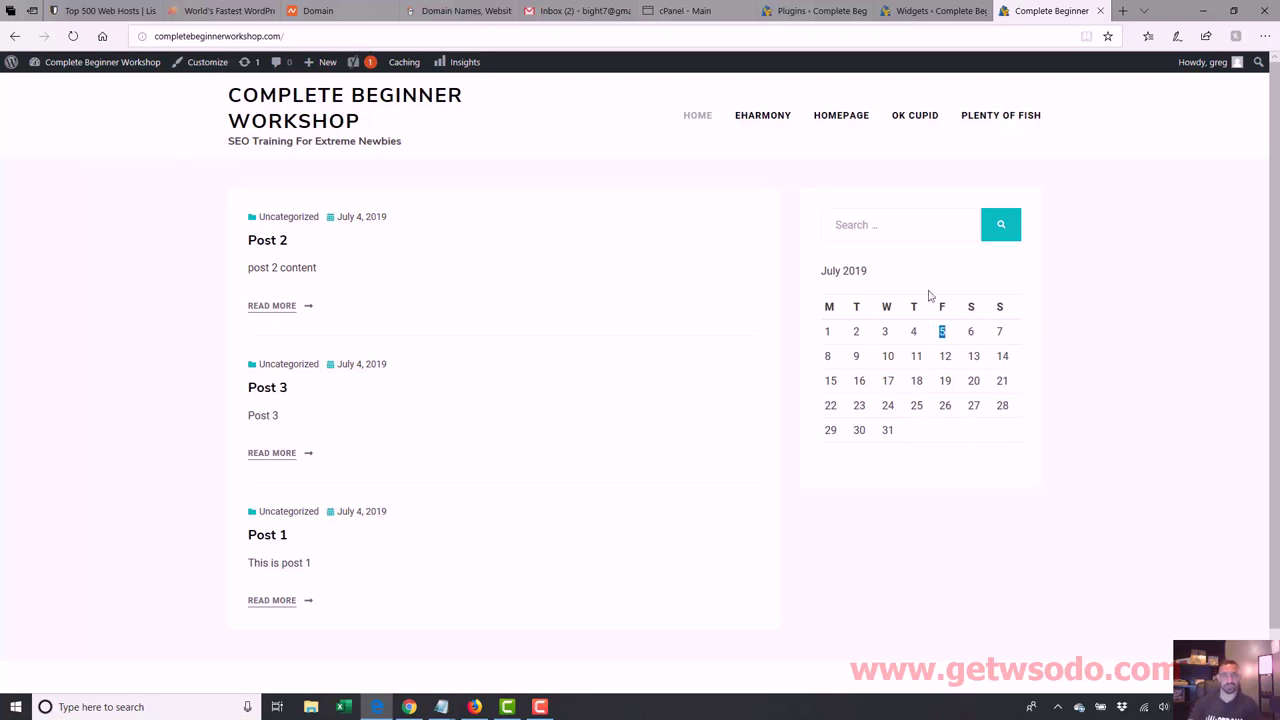
- Add a Text widget below Calendar titled "FTC Disclosure" with the content "I make commissions off any sales on this website." and save it
left_click(932, 11)
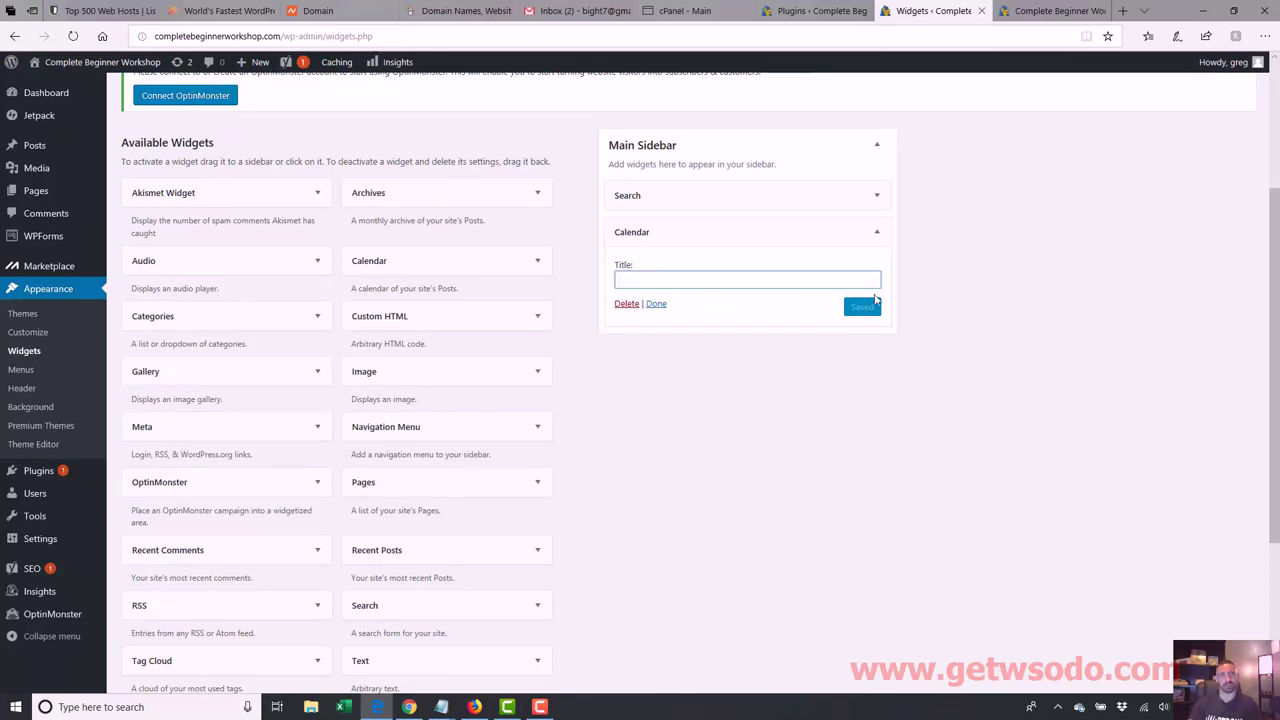
left_click_drag(1273, 281, 1277, 383)
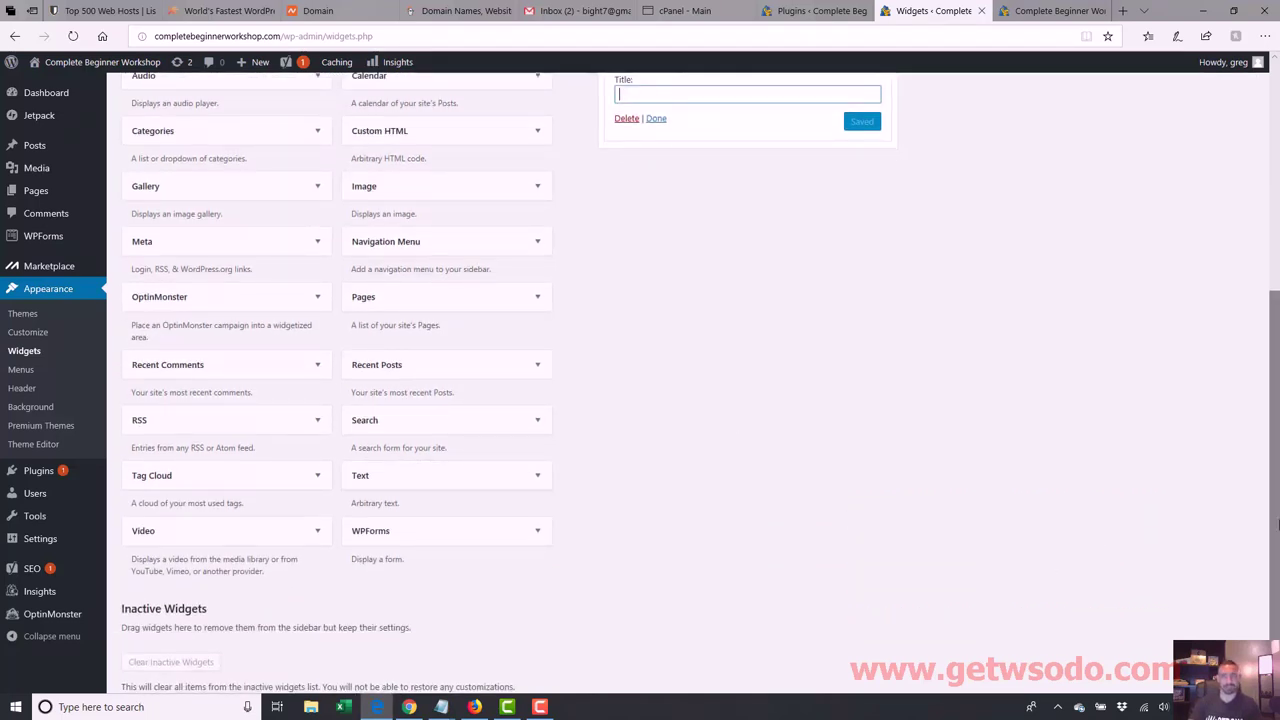
scroll(508, 540, "up", 1)
left_click_drag(480, 551, 720, 278)
left_click(710, 287)
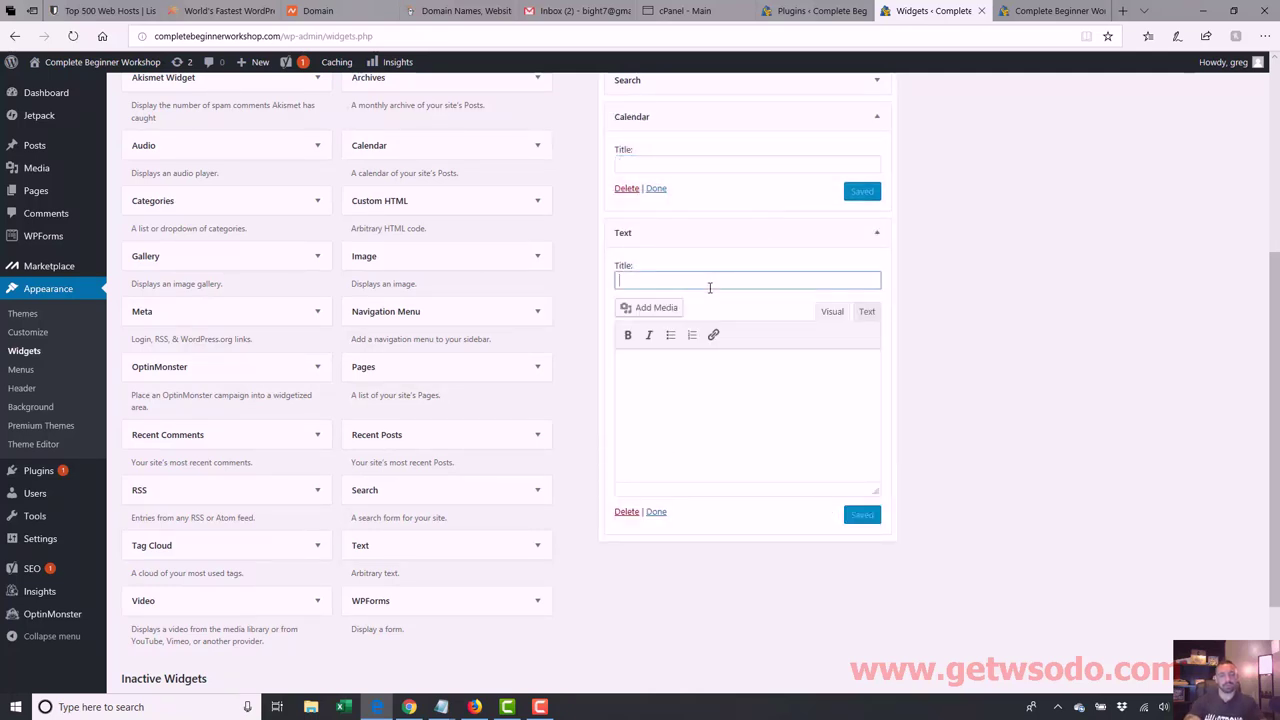
type("FTC Disclosure")
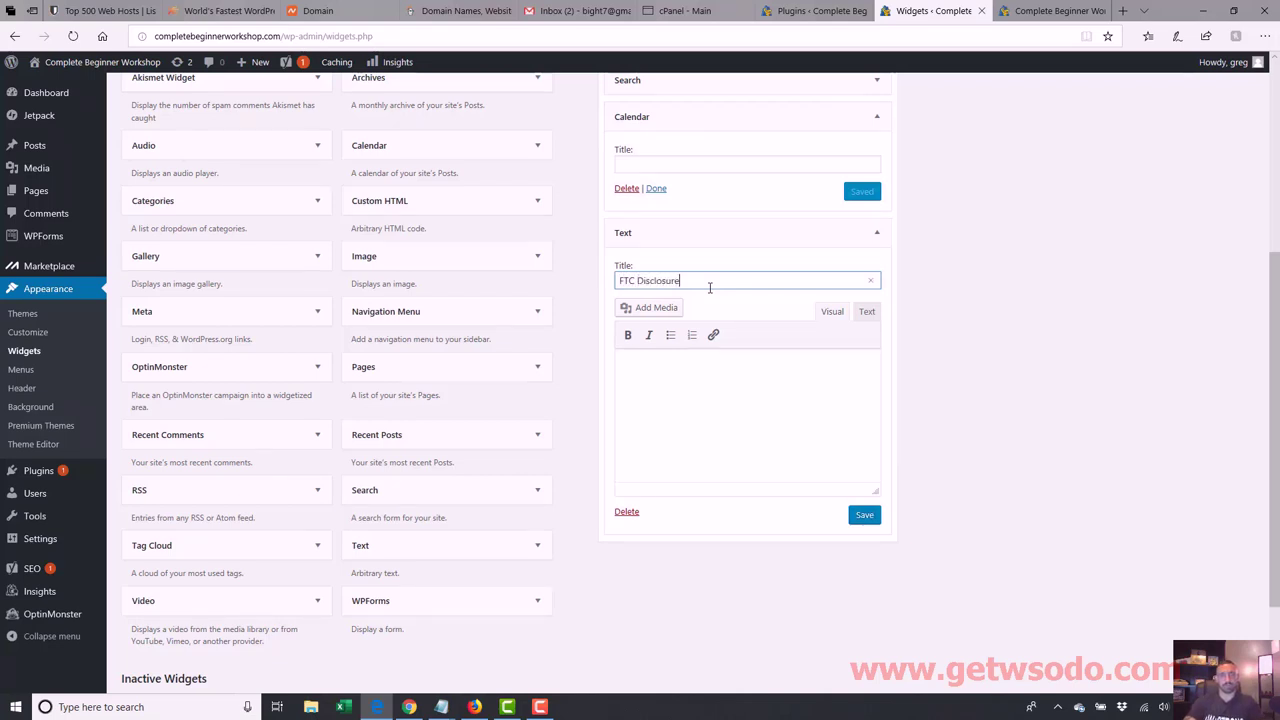
left_click(718, 383)
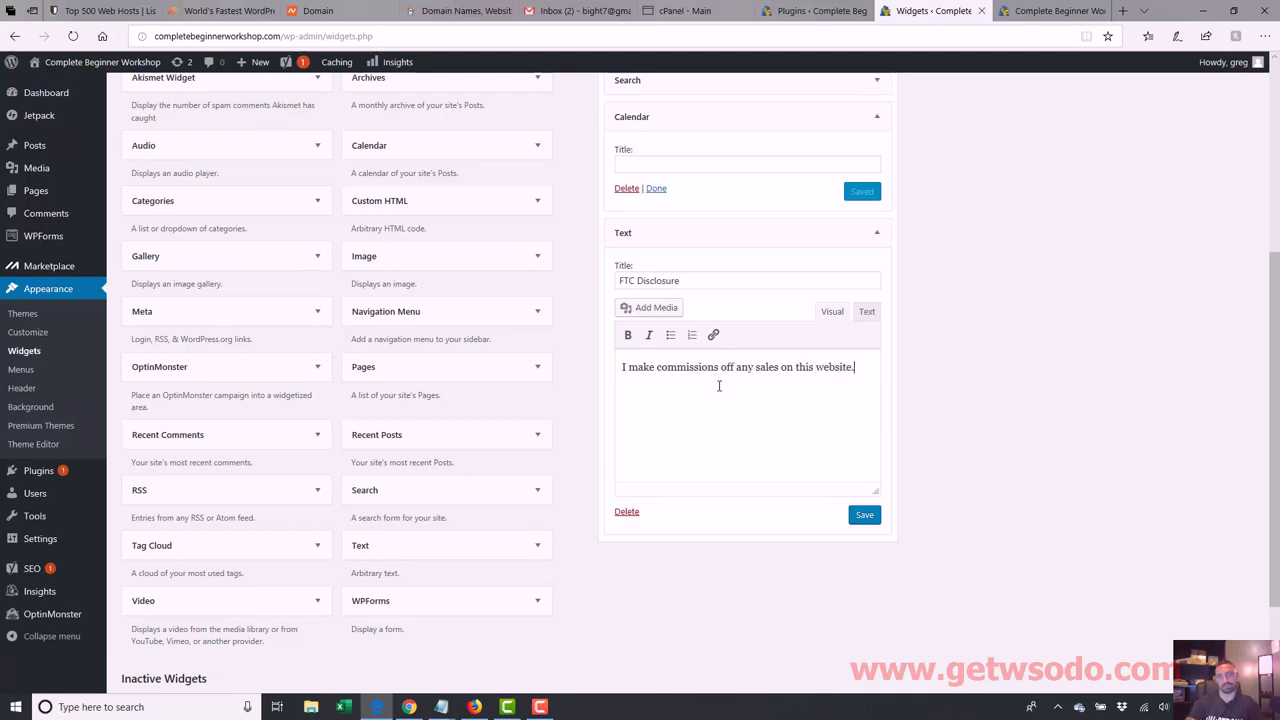
left_click(863, 518)
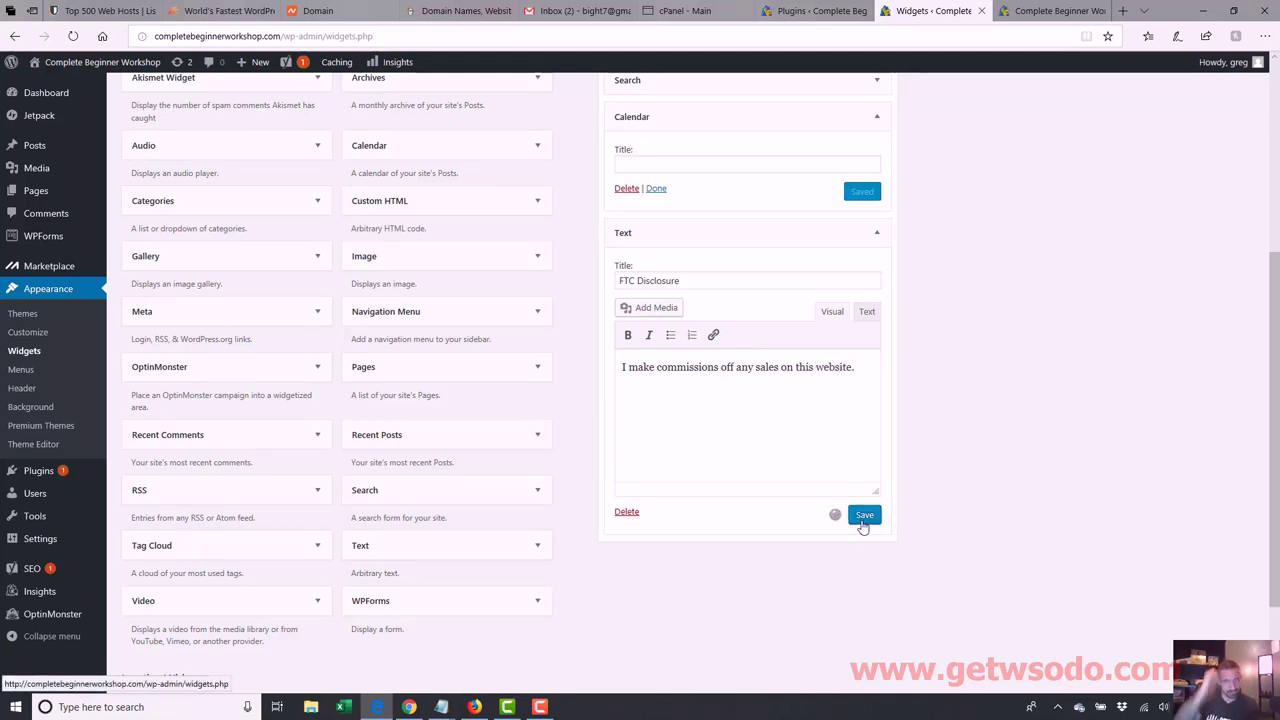
- Check the live homepage's sidebar for the FTC Disclosure text below the calendar
left_click(1037, 10)
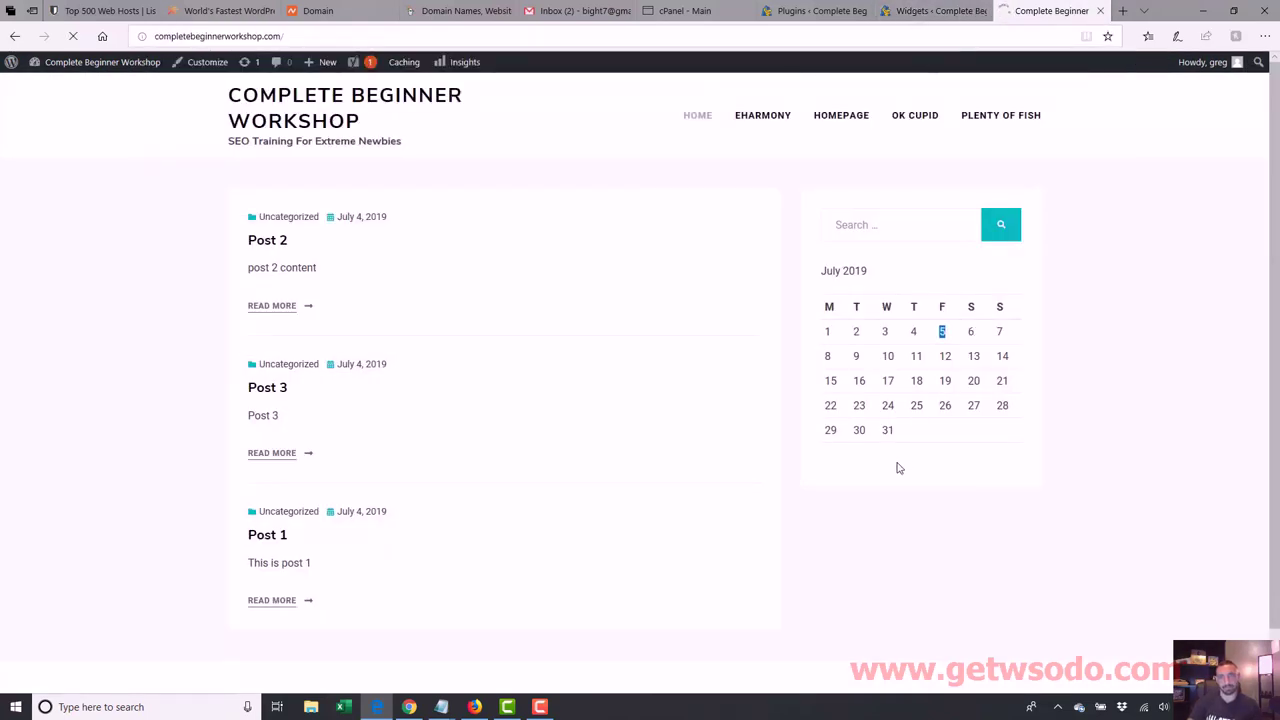
double_click(903, 499)
left_click_drag(851, 494, 889, 553)
- Add an Image widget below the FTC Disclosure widget in the Main Sidebar and open its image selection
left_click(935, 11)
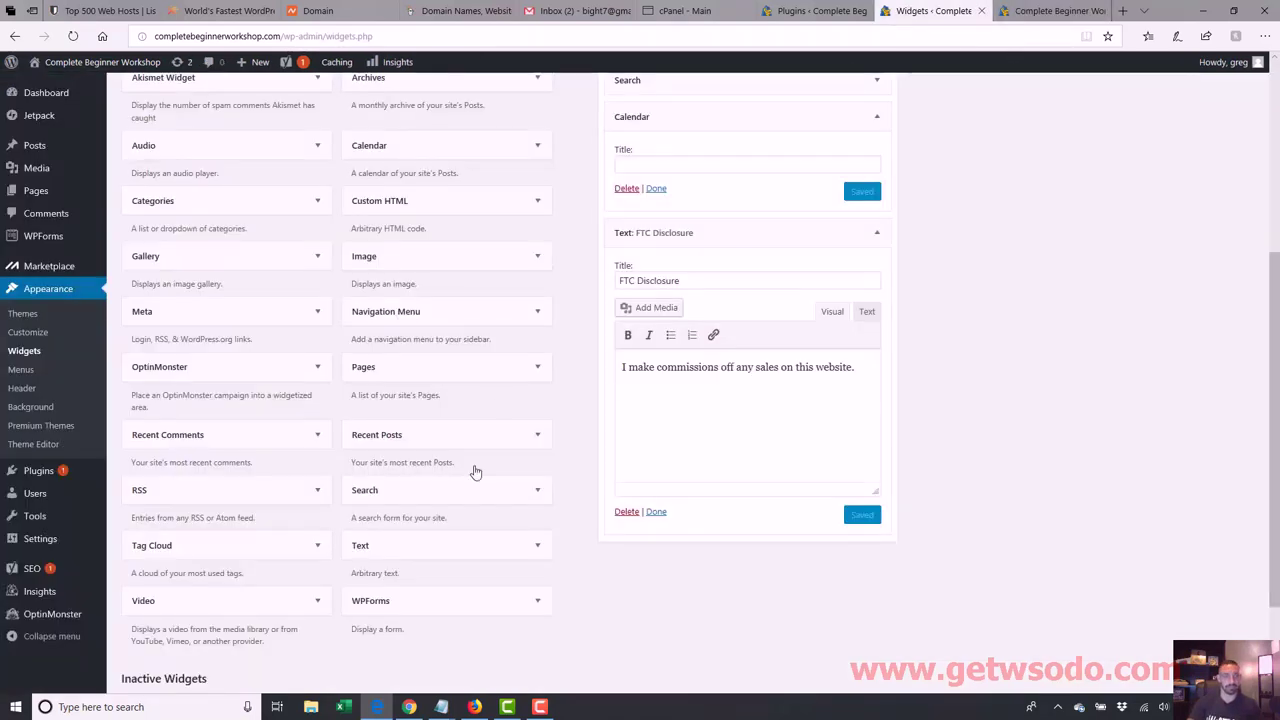
left_click_drag(374, 255, 672, 540)
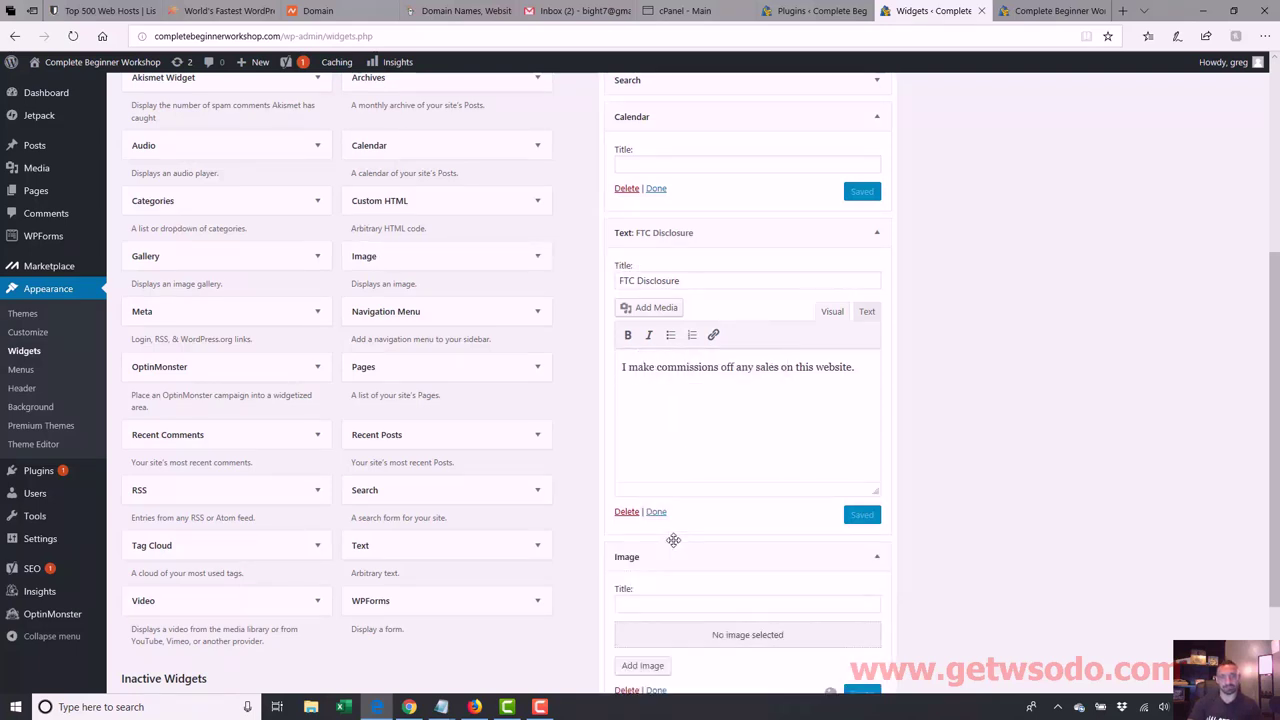
scroll(830, 690, "down", 2)
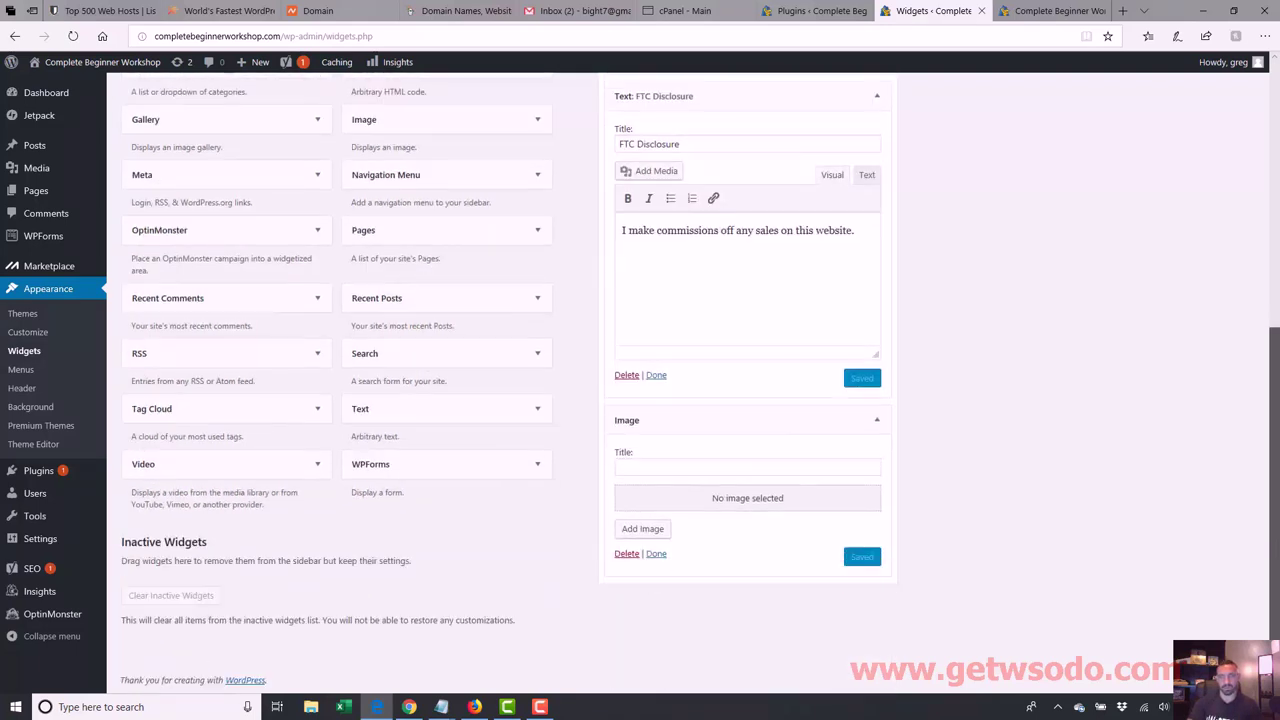
left_click(768, 500)
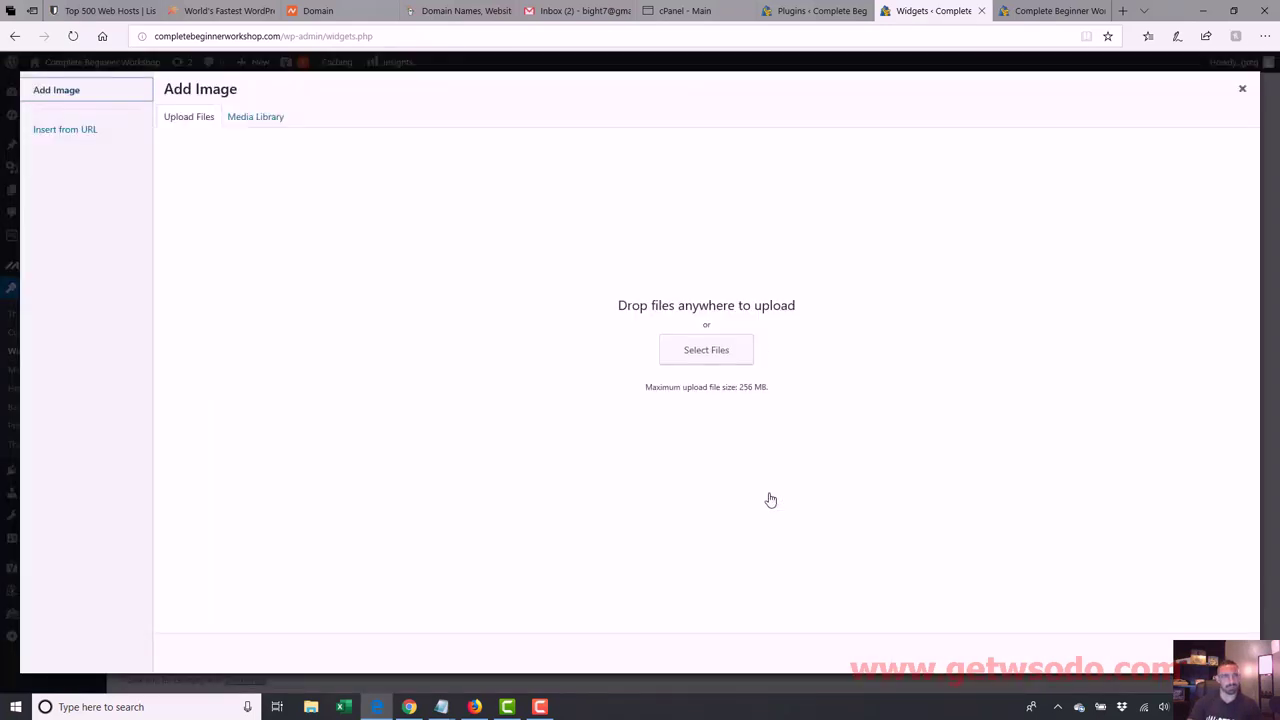
- Look through the media library for an existing image, searching for "a"
left_click(258, 119)
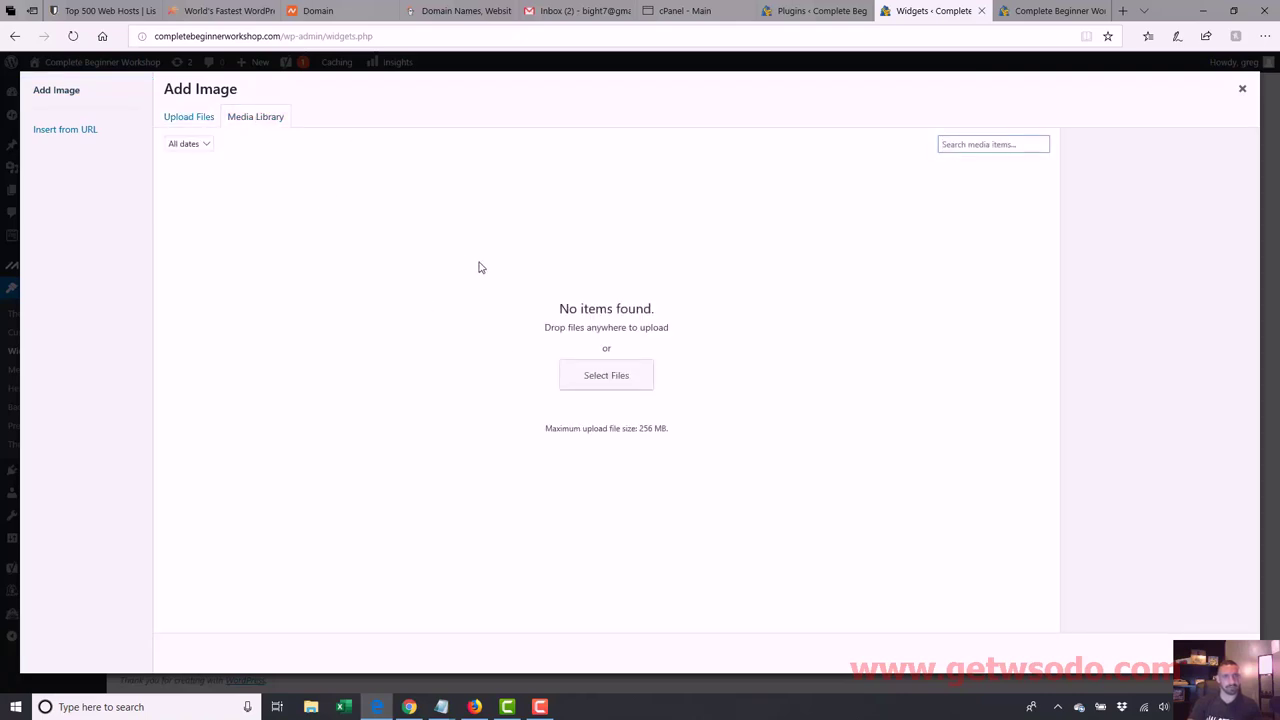
left_click(625, 378)
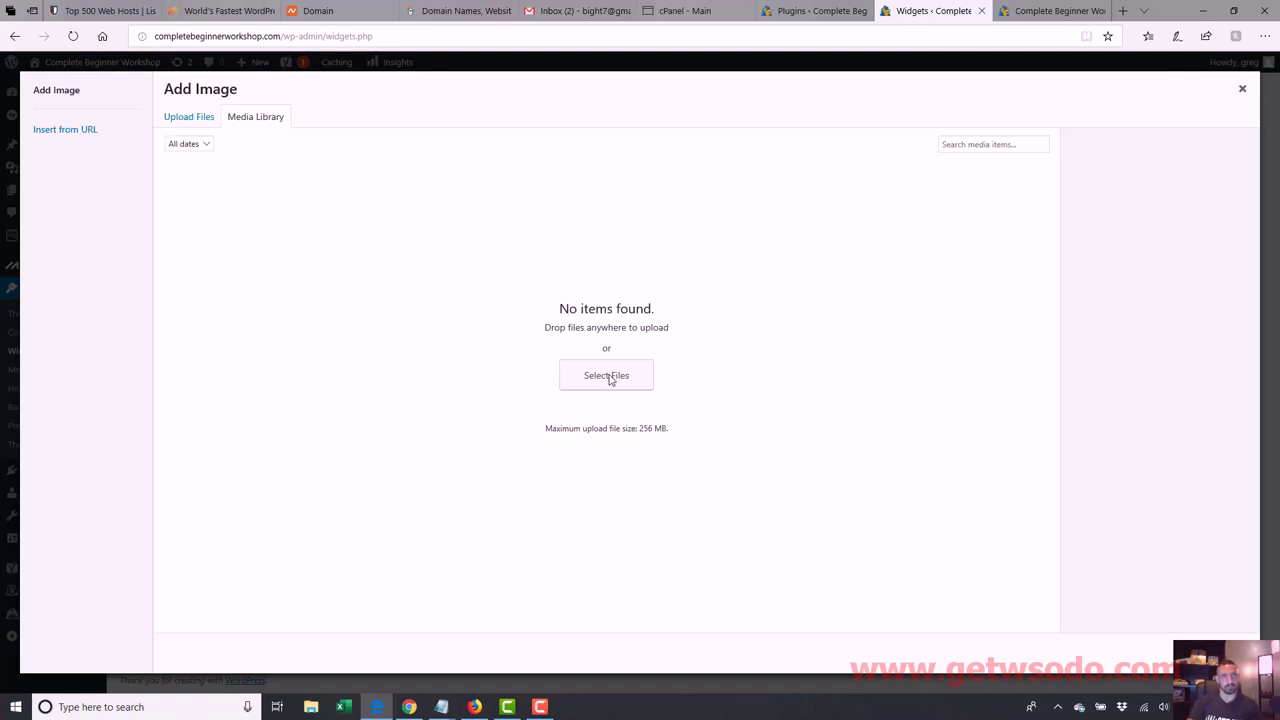
left_click(988, 142)
type("h")
key("BackSpace")
type("a")
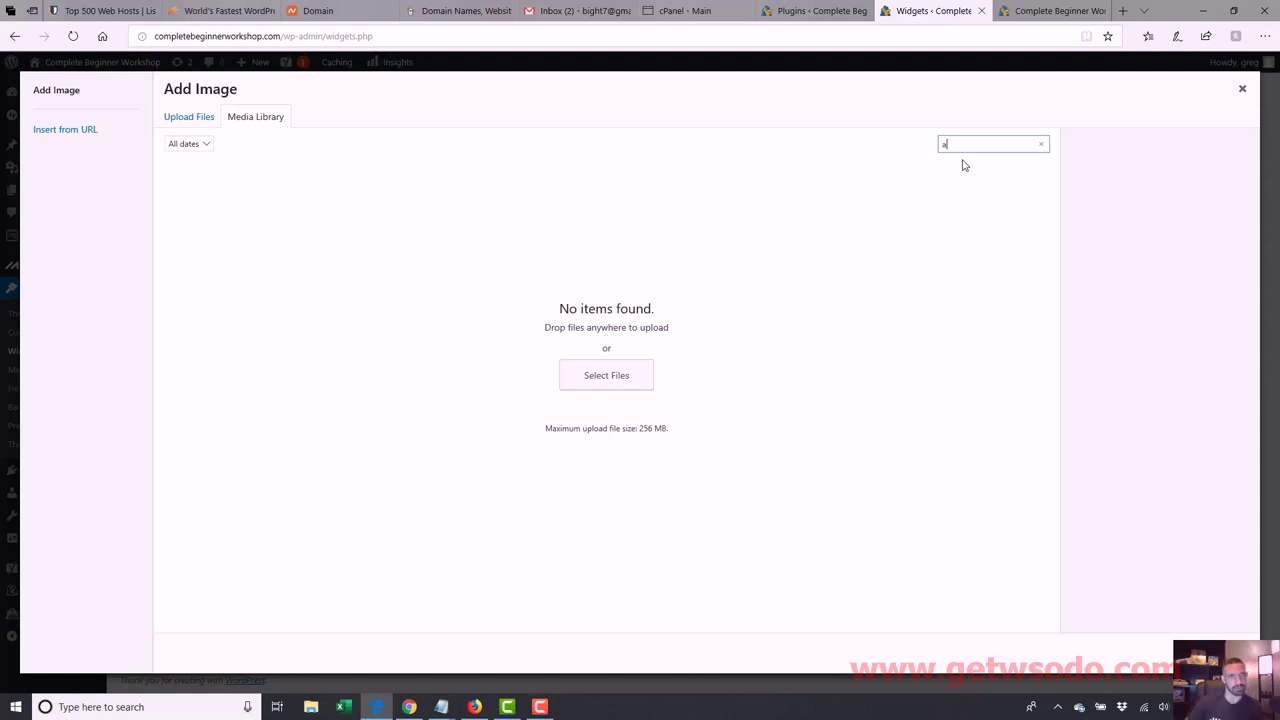
- Upload the image amazon-fba from the computer's Desktop folder to the media library
left_click(180, 118)
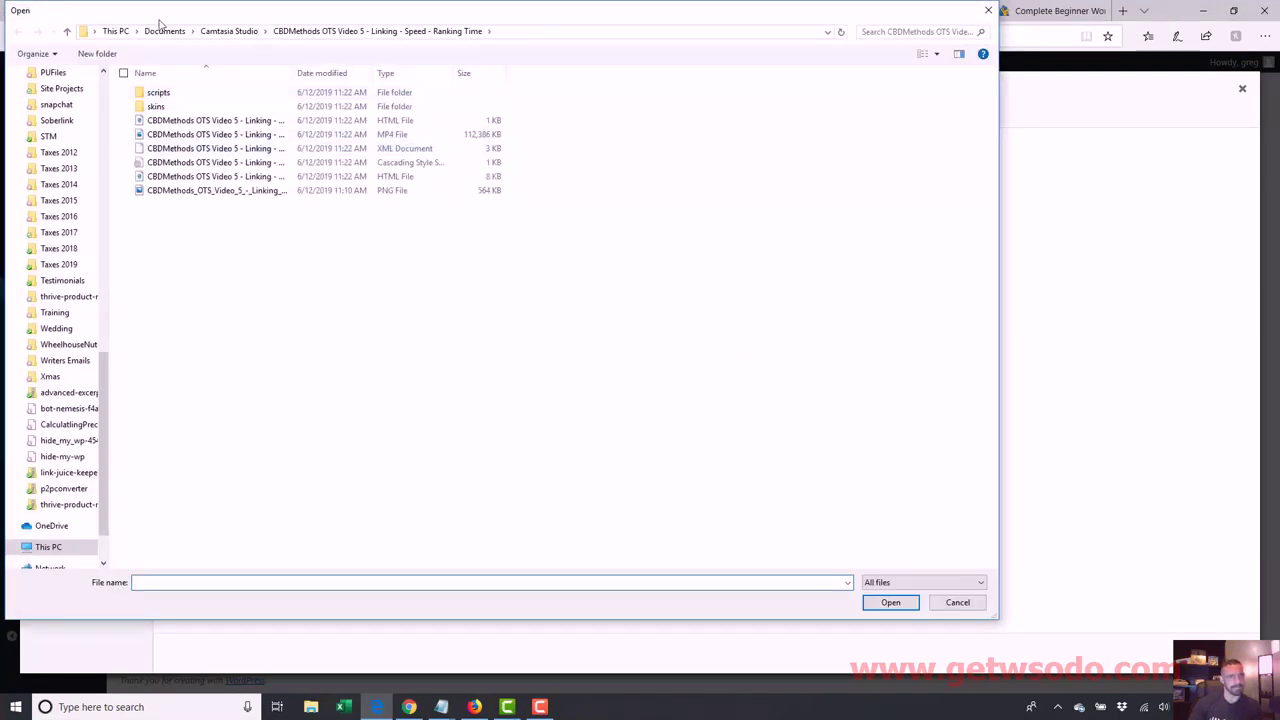
left_click(165, 31)
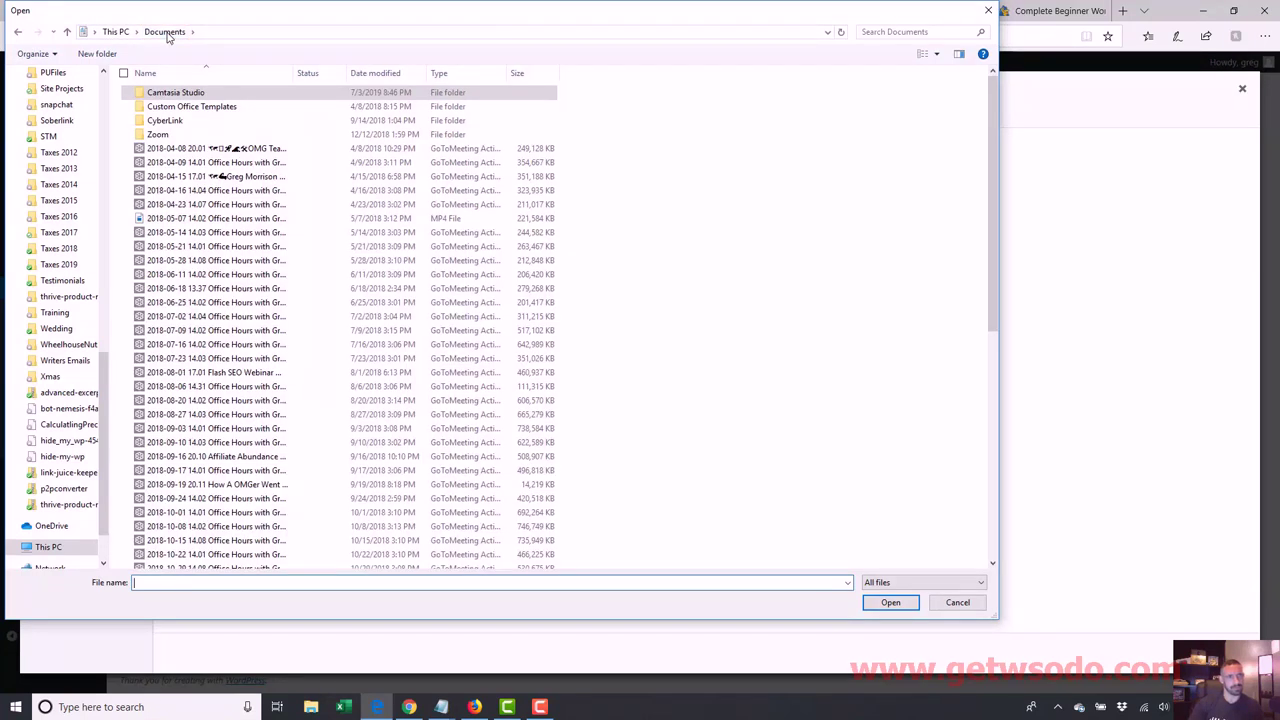
left_click_drag(105, 390, 130, 102)
left_click(55, 99)
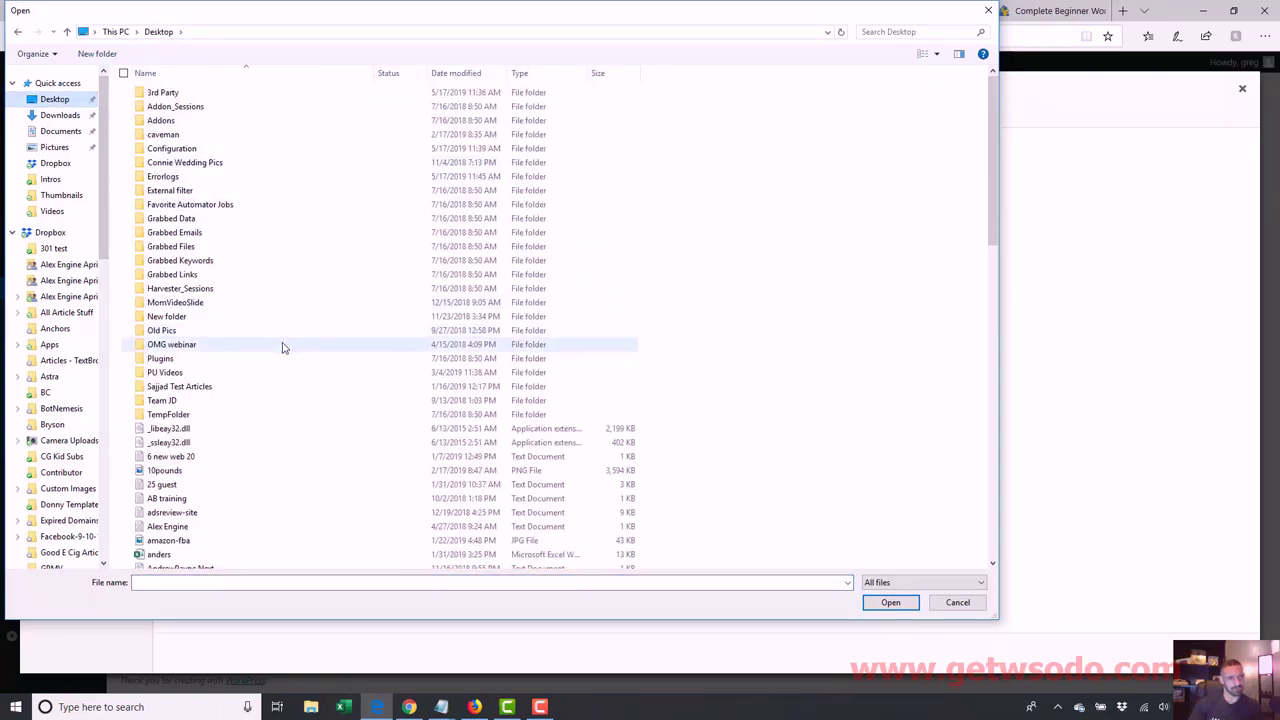
left_click(186, 540)
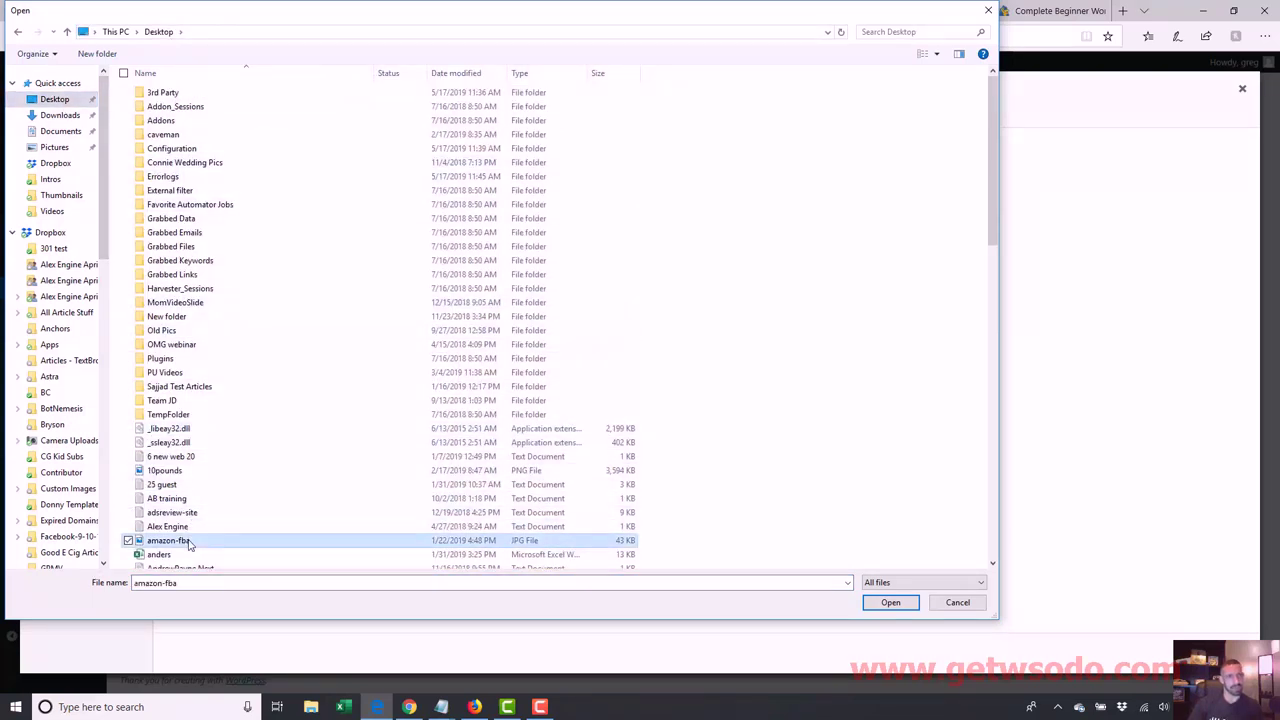
key("Return")
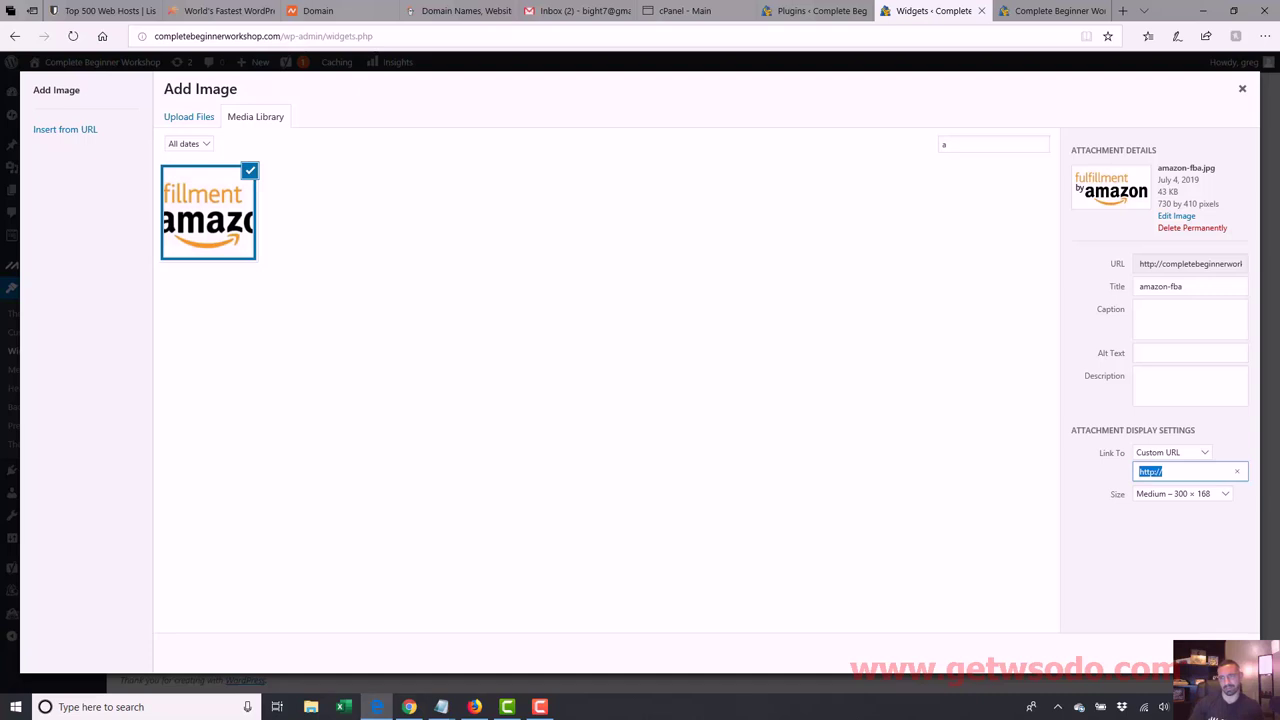
- Insert the uploaded amazon-fba image into the Image widget and save the widget
left_click(1212, 652)
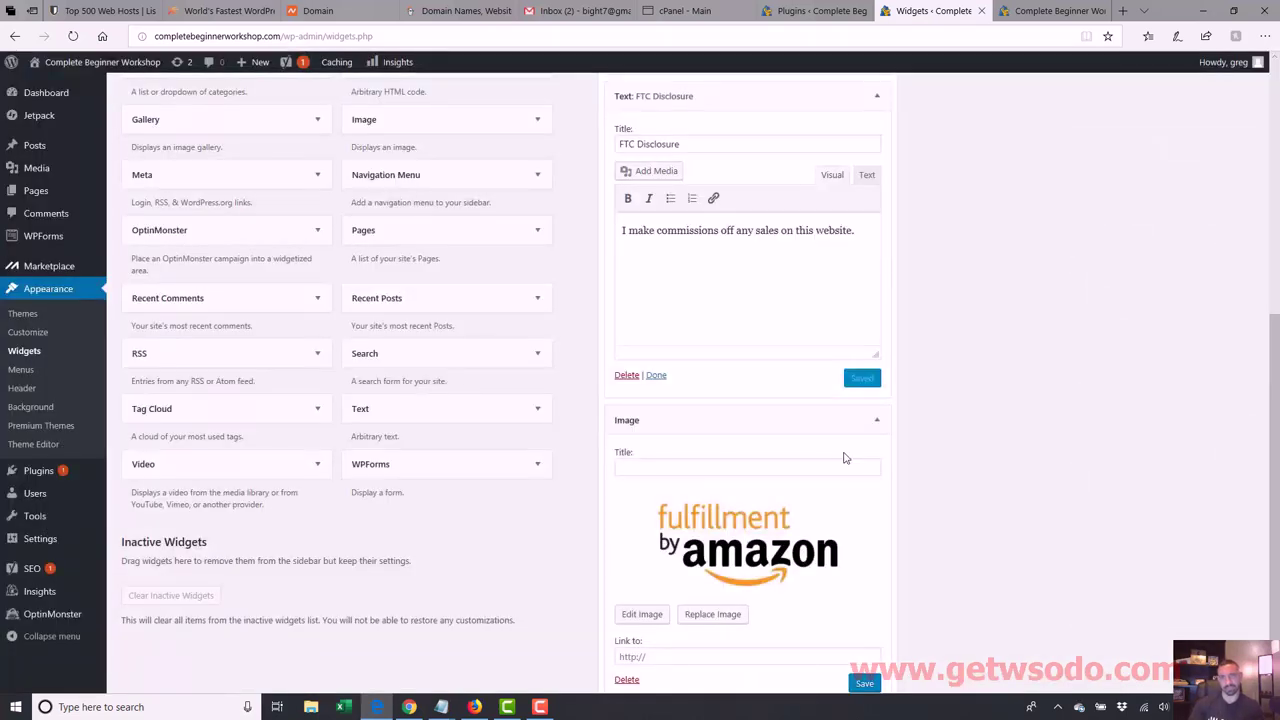
scroll(740, 525, "down", 1)
left_click(866, 624)
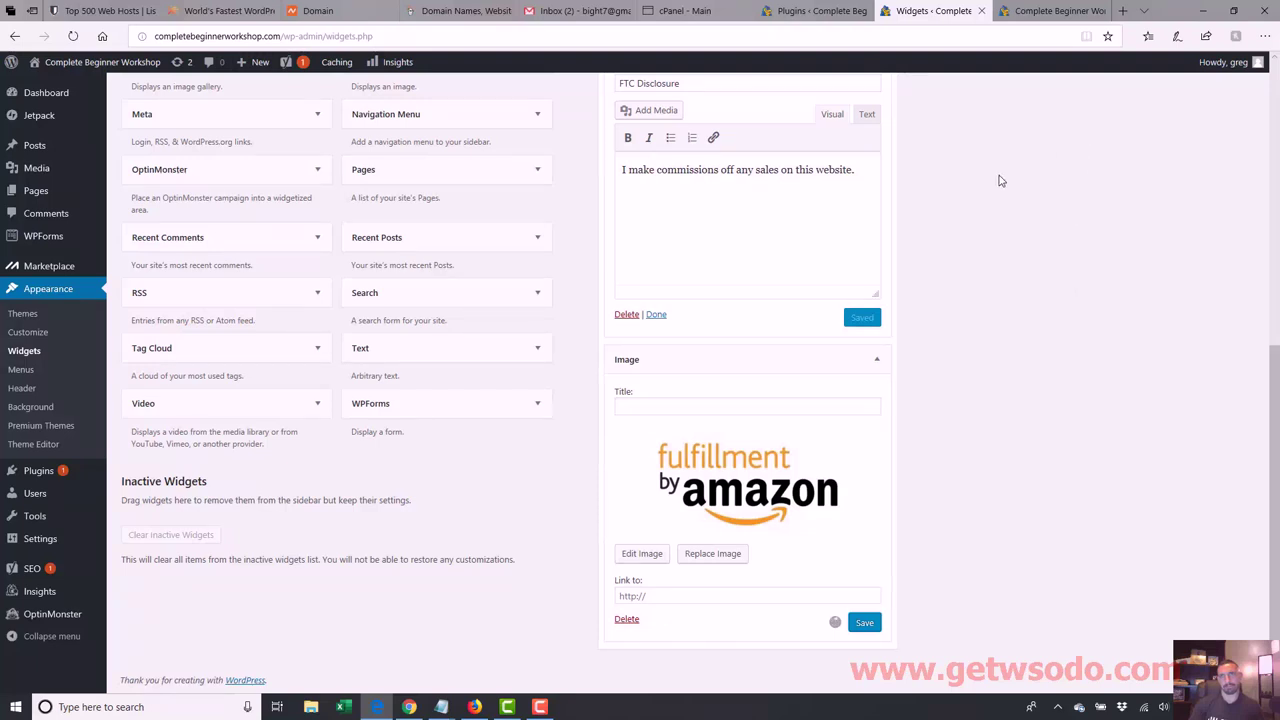
- Reload the live homepage and check the sidebar for the Amazon image below the FTC Disclosure
left_click(1047, 11)
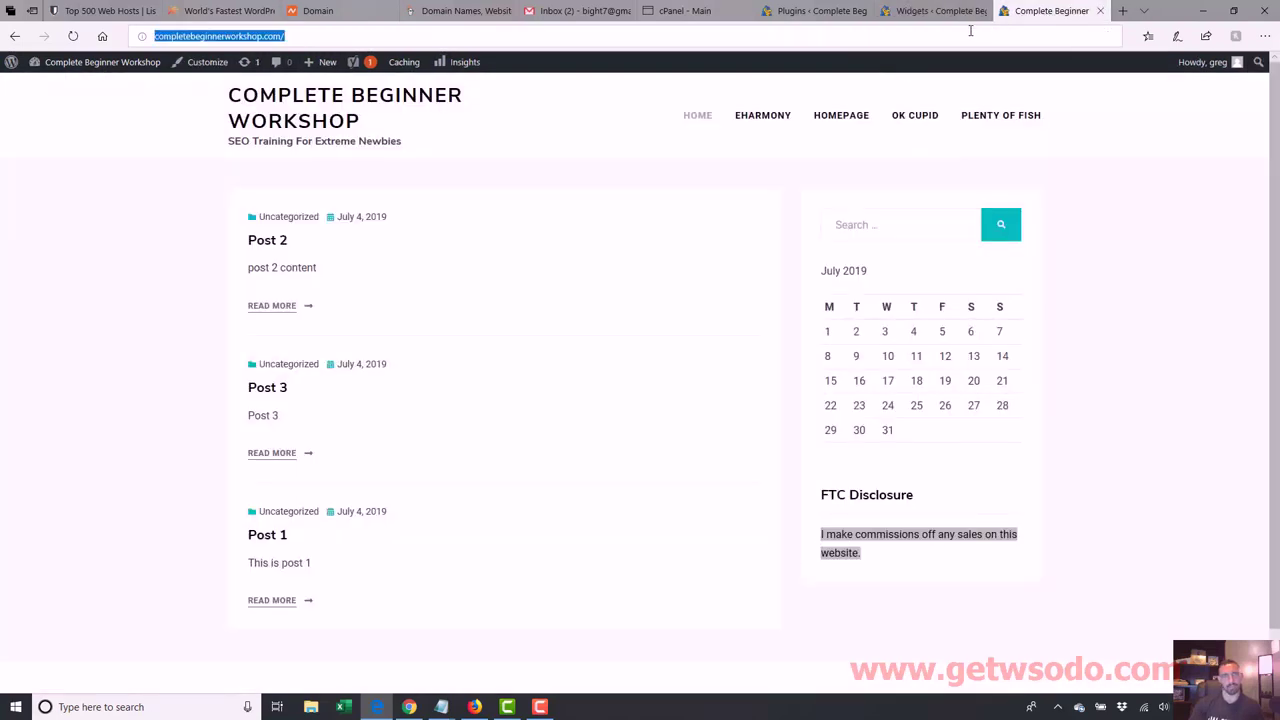
key("F5")
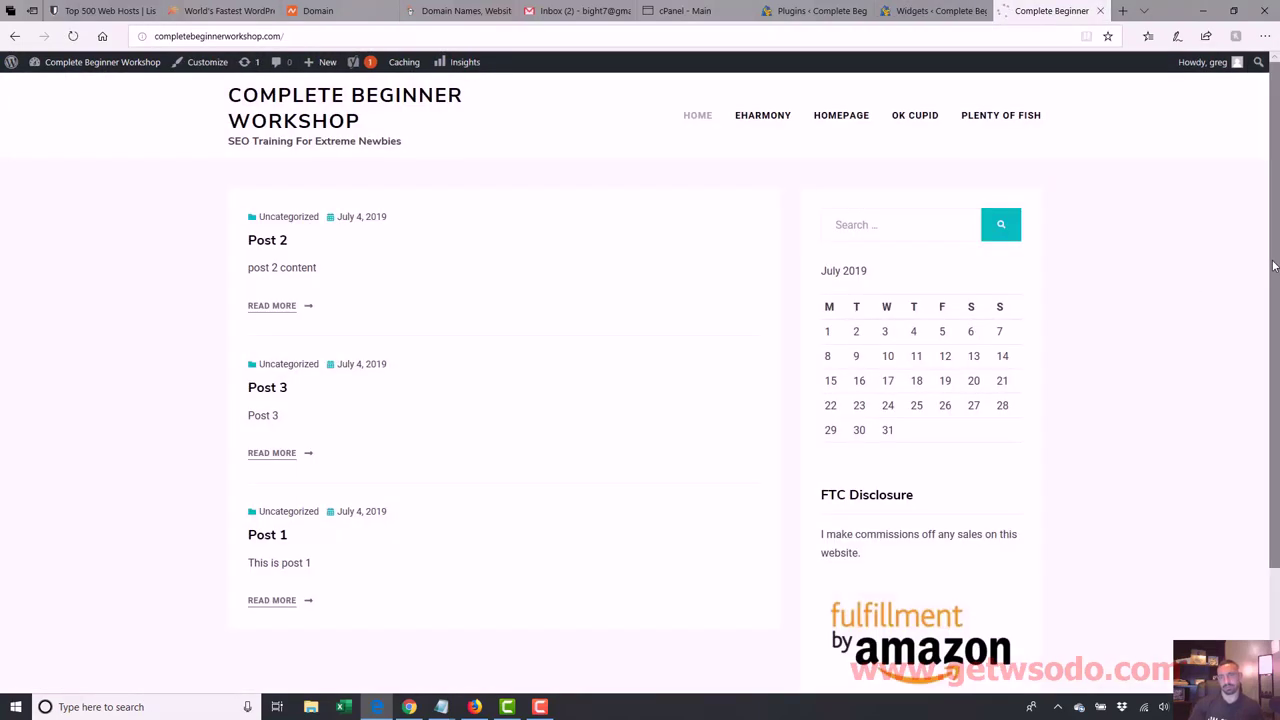
scroll(1274, 265, "down", 2)
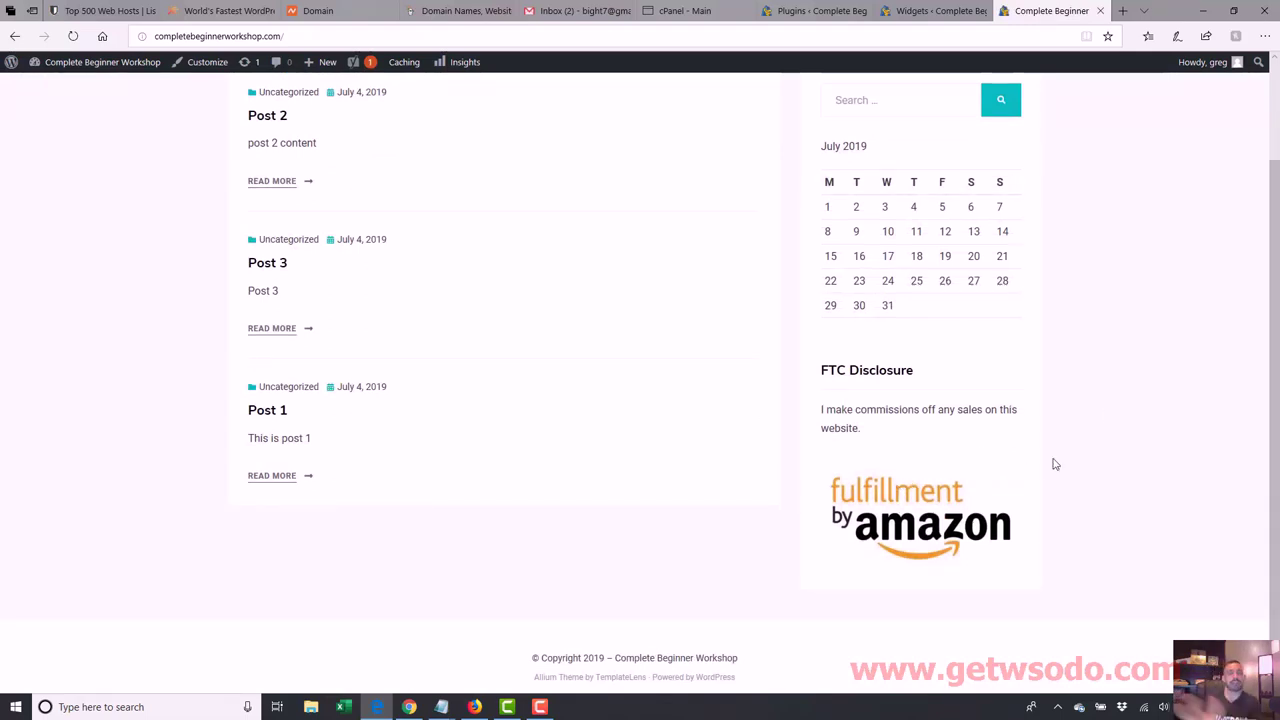
scroll(1270, 400, "up", 2)
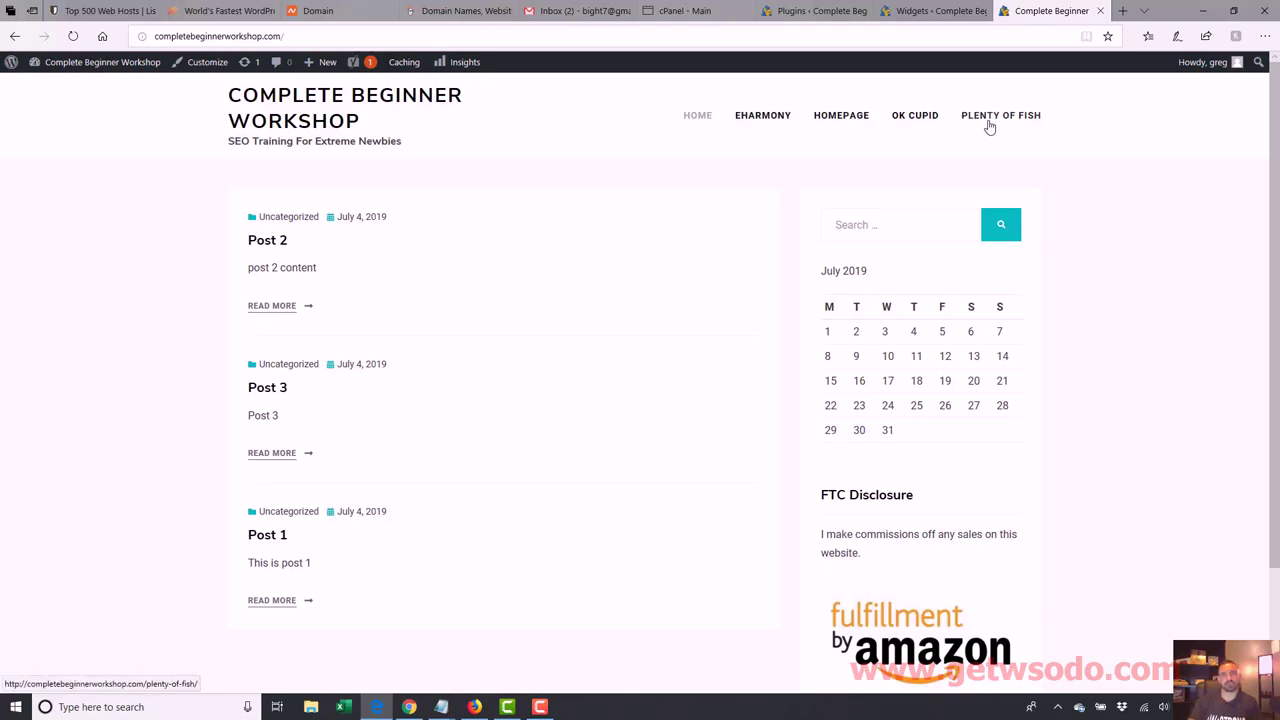
- Look at the Menus admin page and the Menus section of the theme customizer, leaving the customizer without changes
left_click(932, 11)
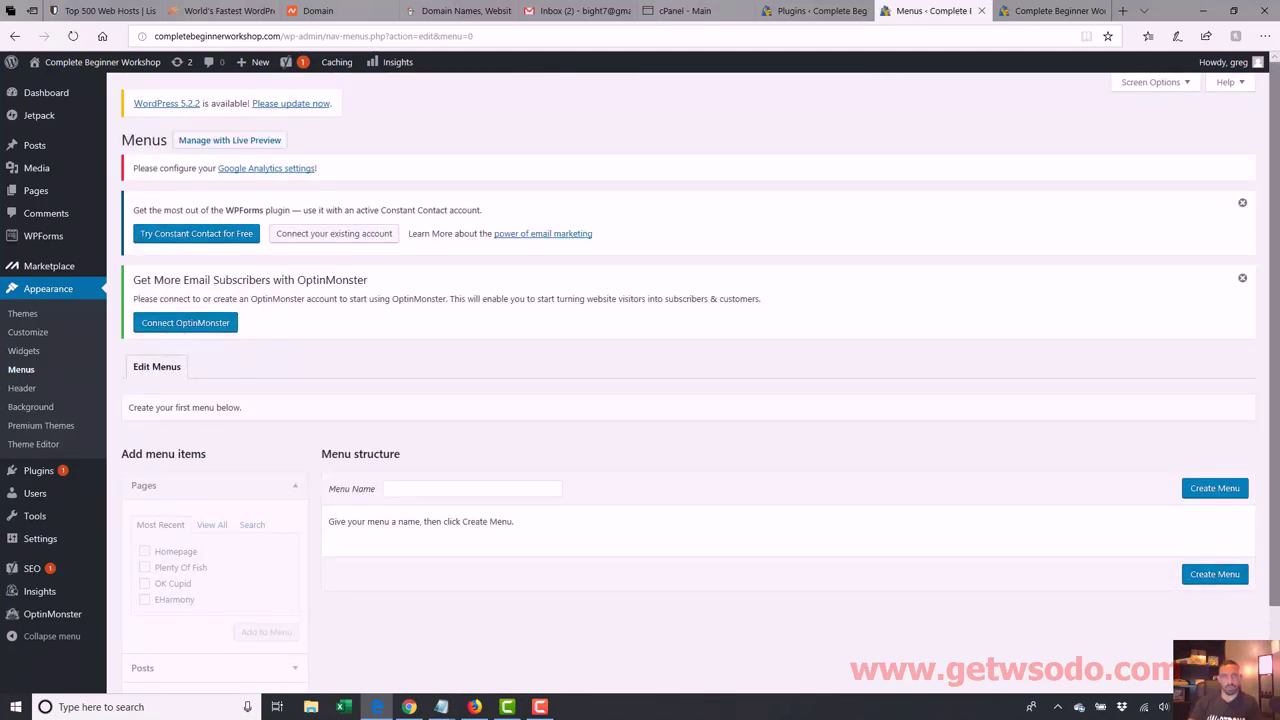
scroll(1272, 342, "down", 2)
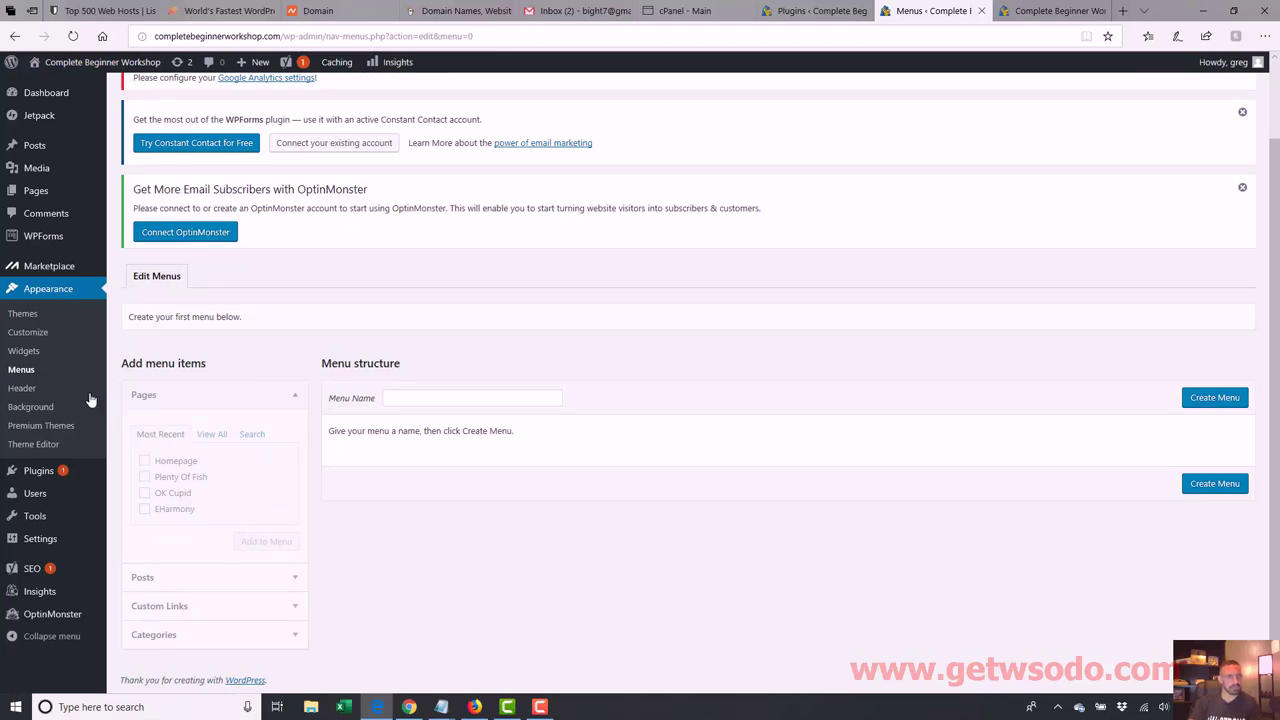
left_click(44, 341)
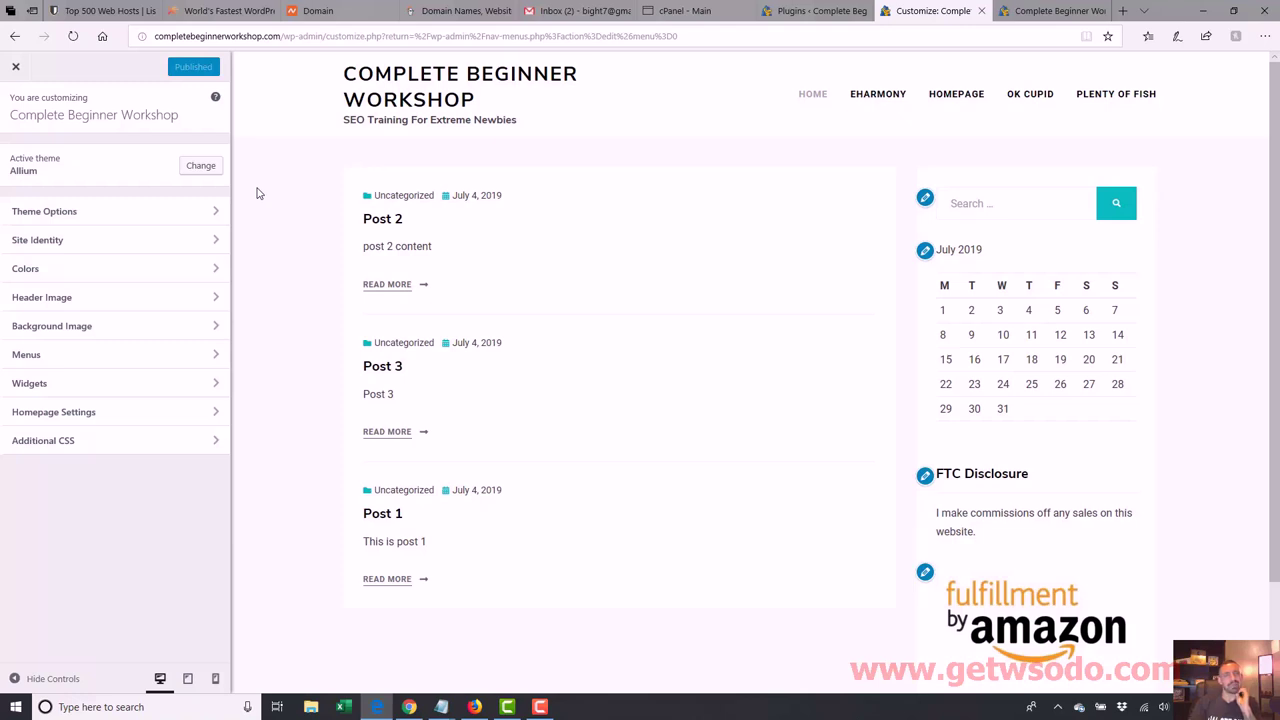
left_click(218, 355)
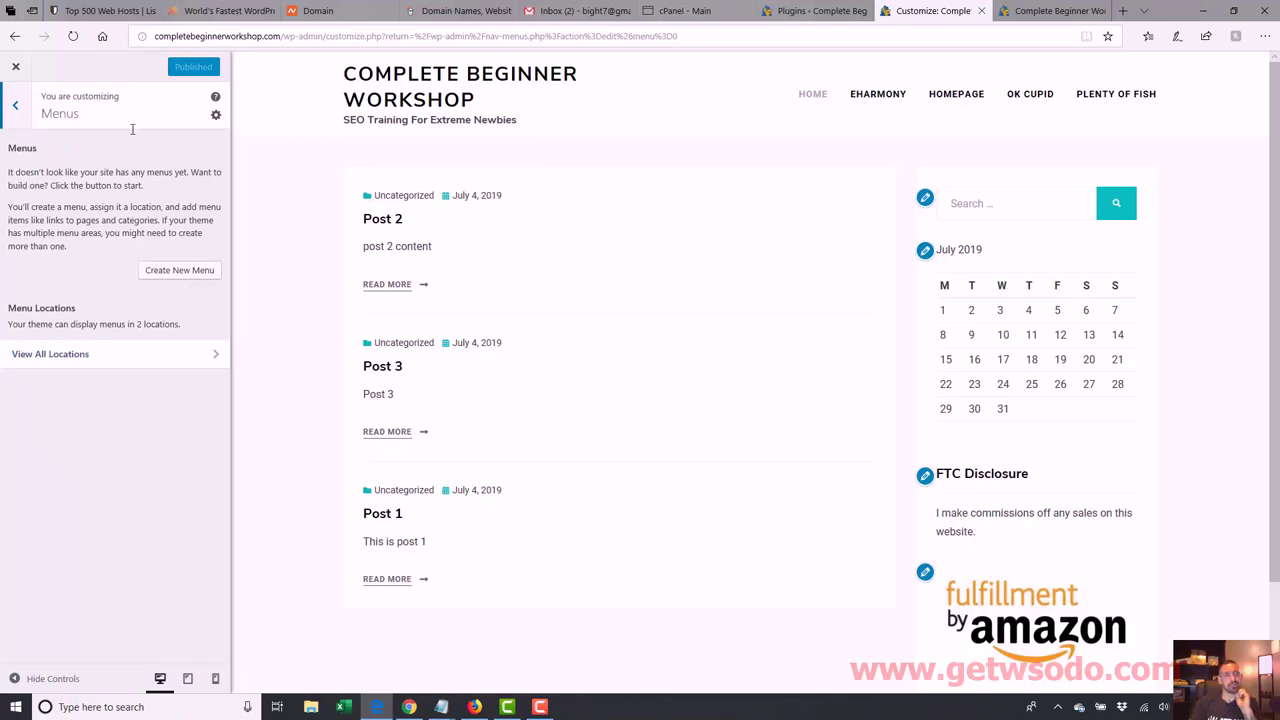
left_click(15, 66)
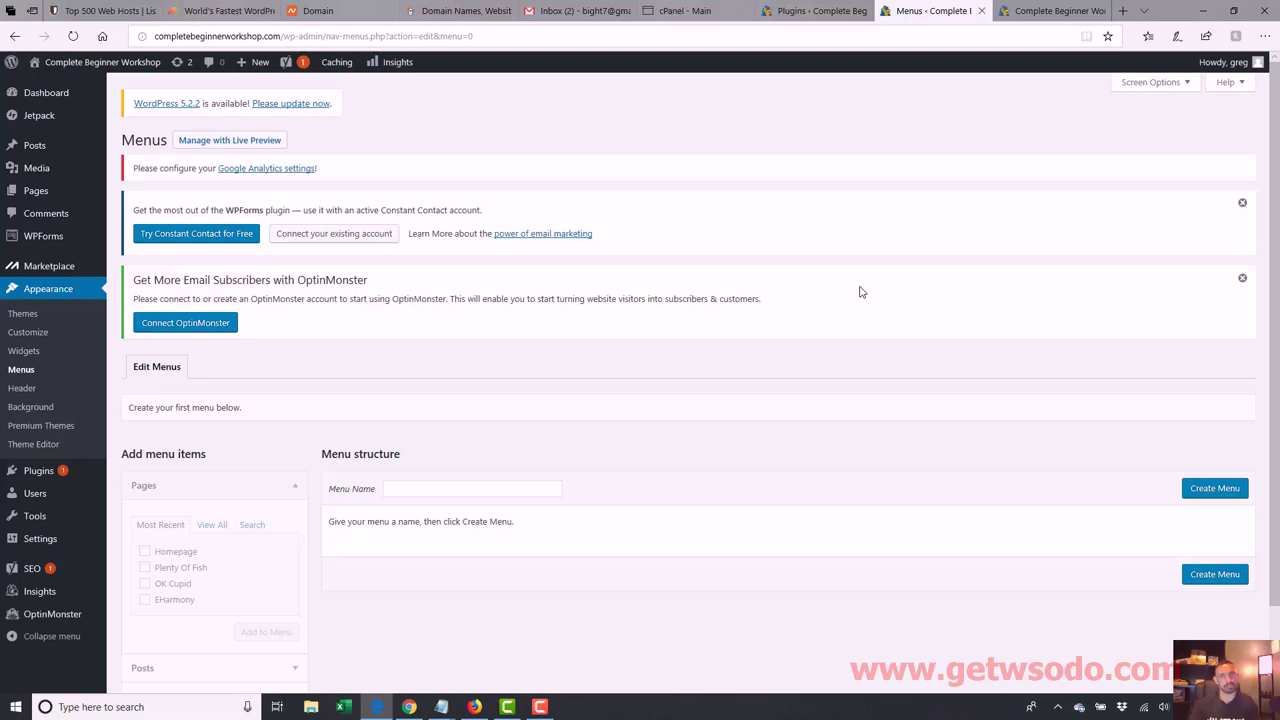
- Review the live homepage's navigation, posts and sidebar in the Allium theme
left_click(1050, 11)
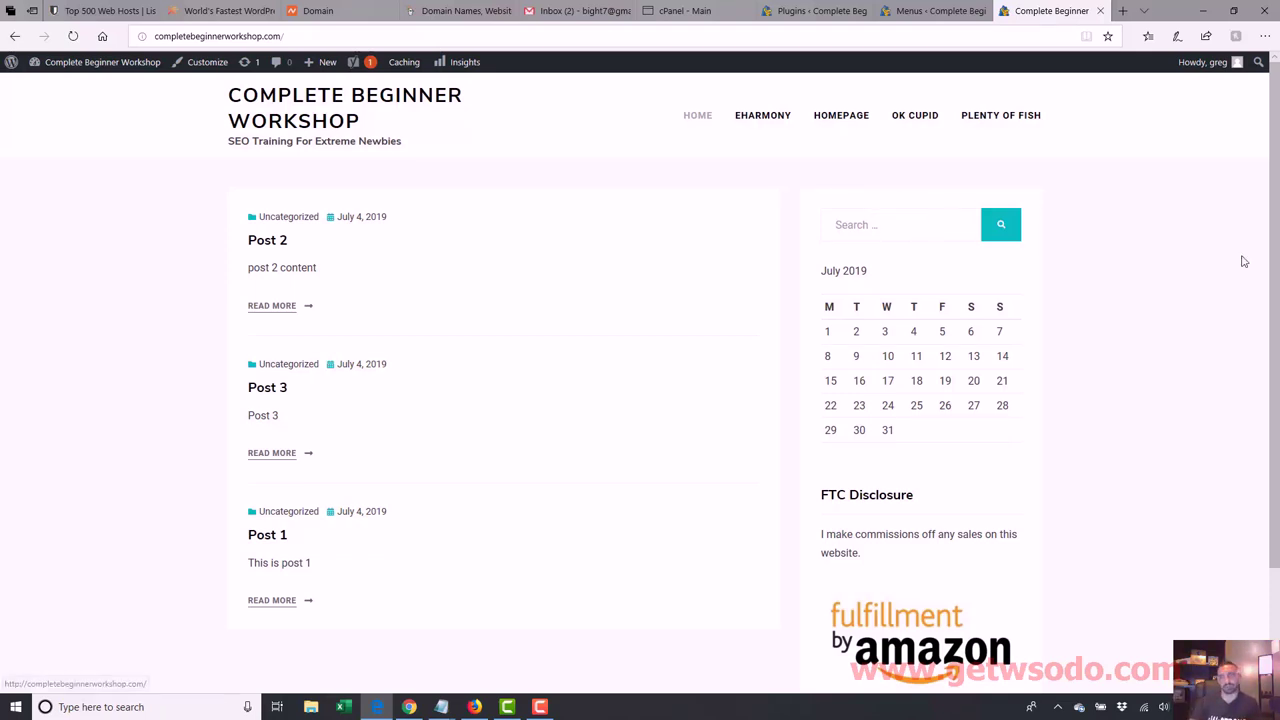
scroll(1276, 230, "down", 3)
scroll(1276, 230, "up", 3)
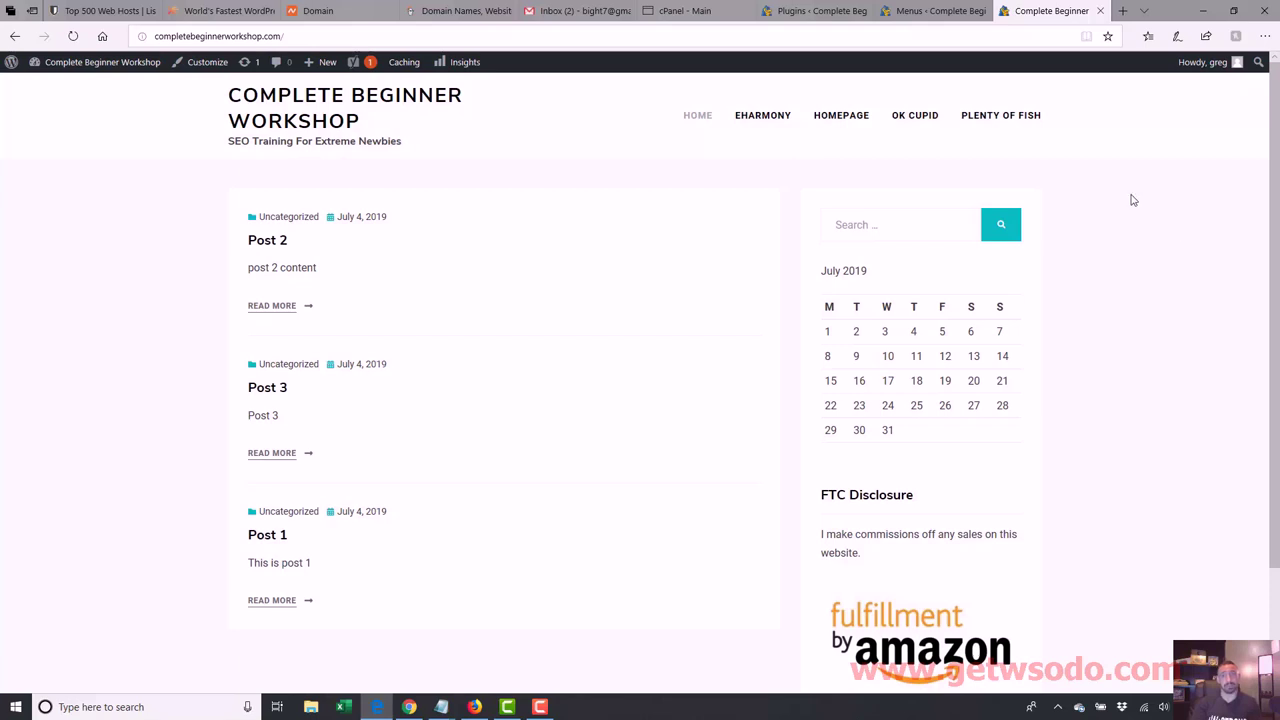
- Start adding a new theme from the installed themes page and browse the popular themes
left_click(912, 11)
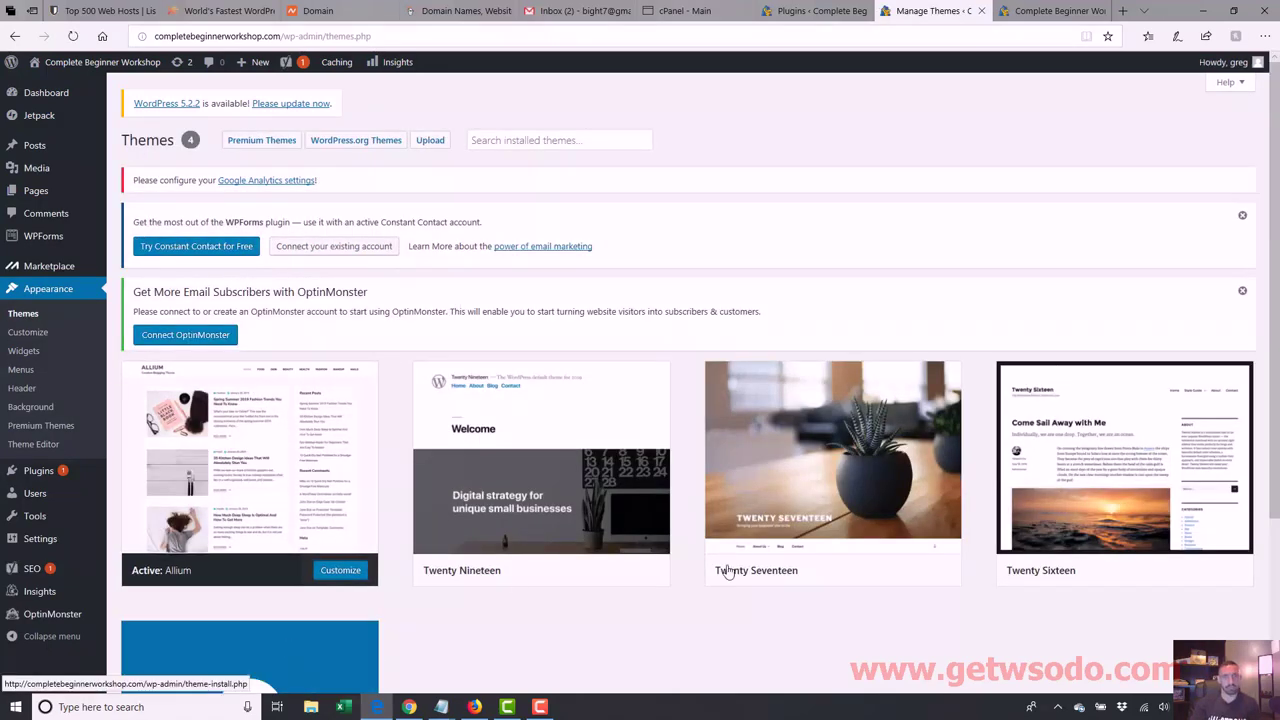
mouse_move(1238, 374)
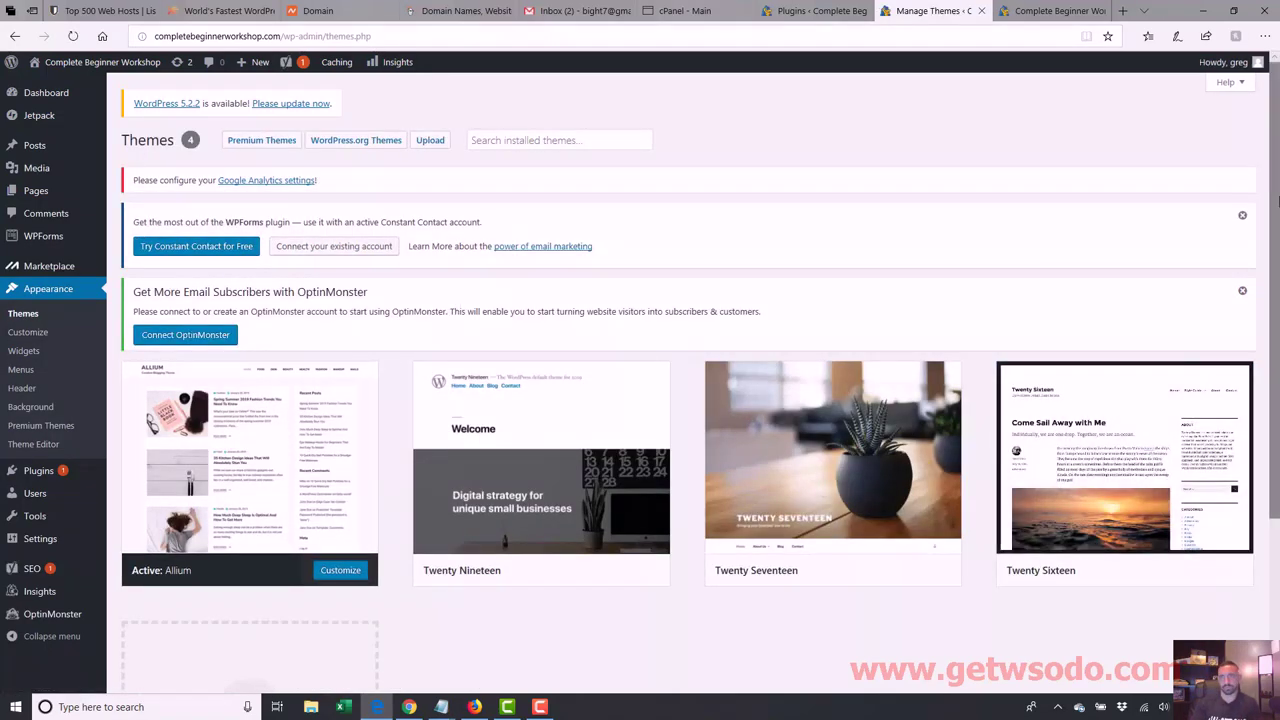
scroll(611, 274, "down", 2)
left_click(244, 545)
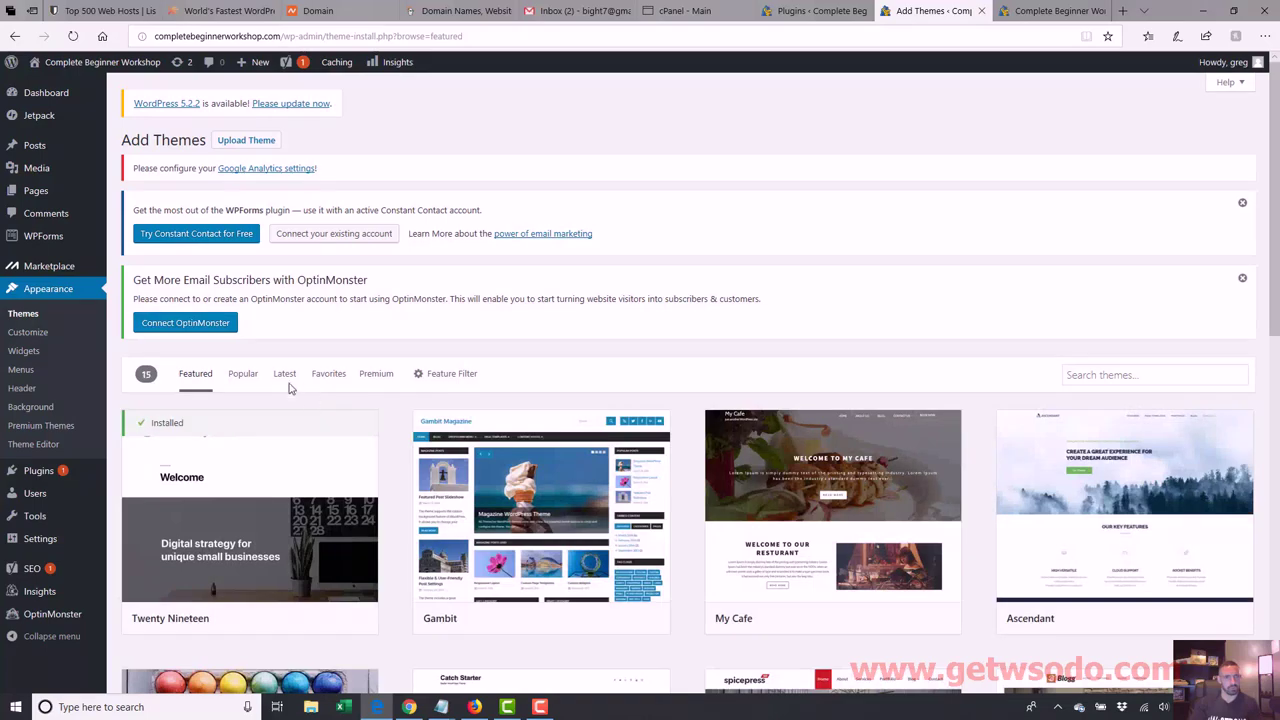
left_click(243, 374)
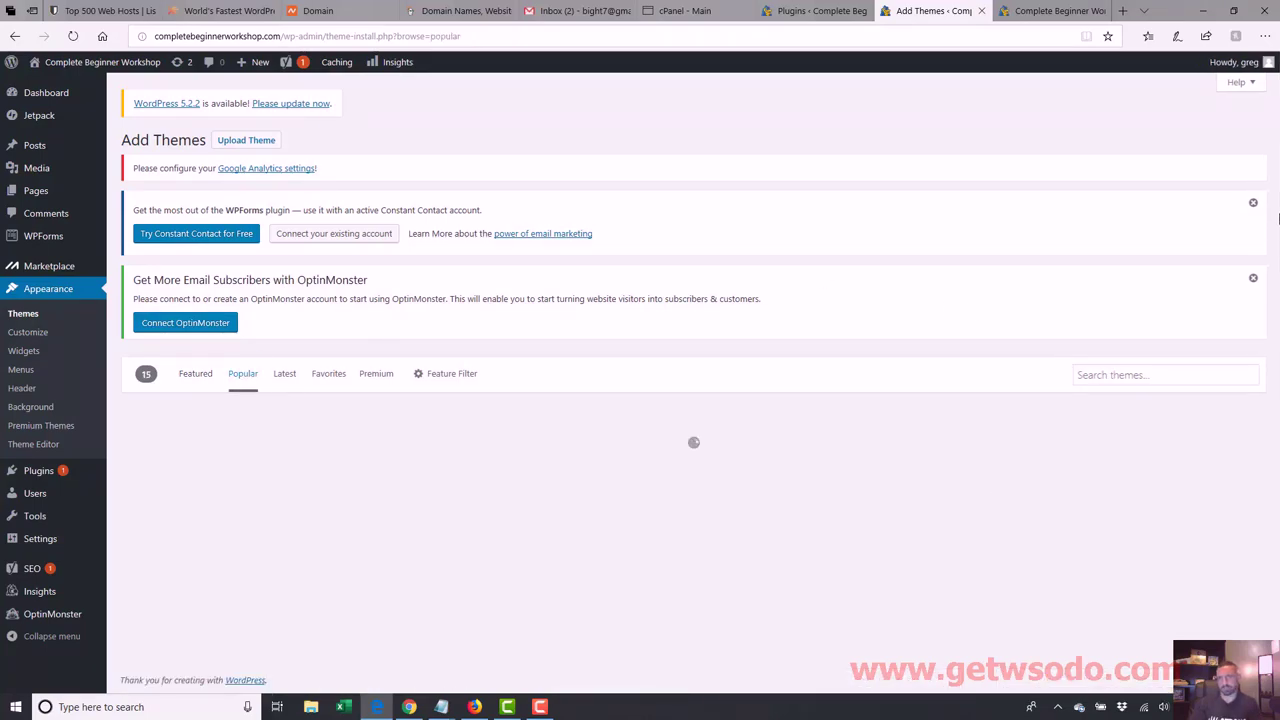
left_click_drag(1278, 133, 1272, 533)
- Install and activate the CoverNews theme
mouse_move(773, 245)
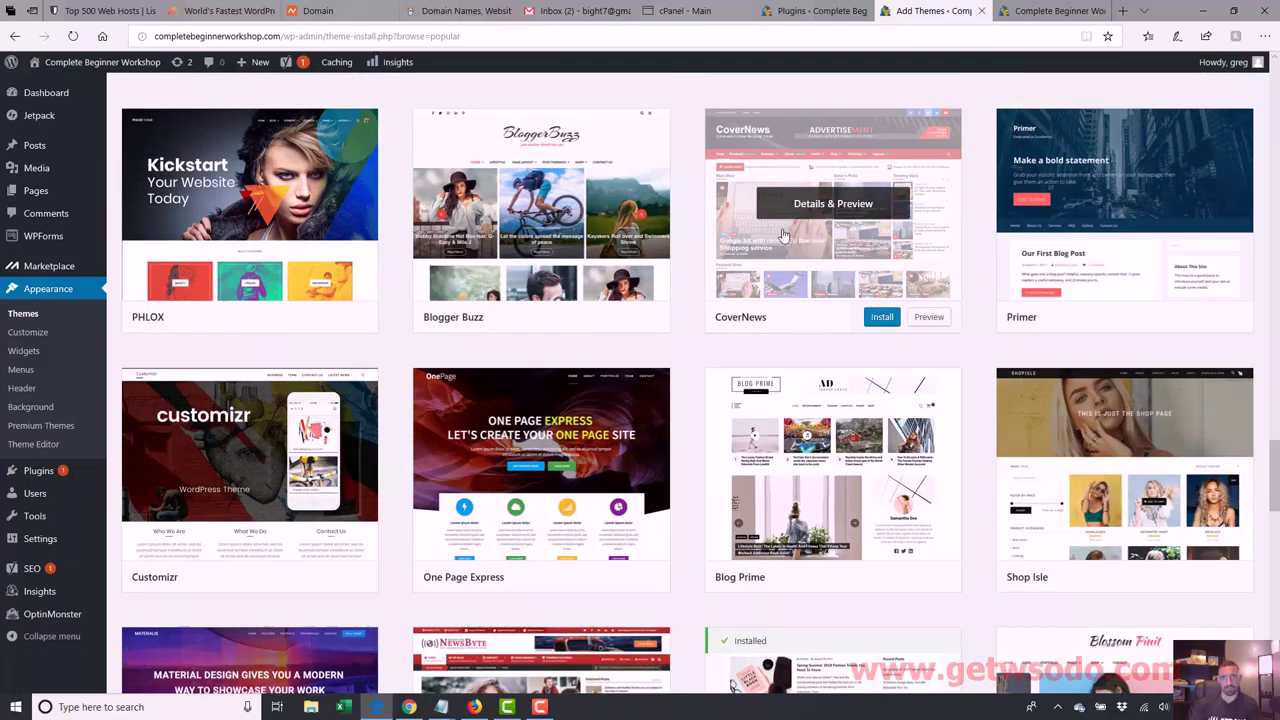
left_click(873, 317)
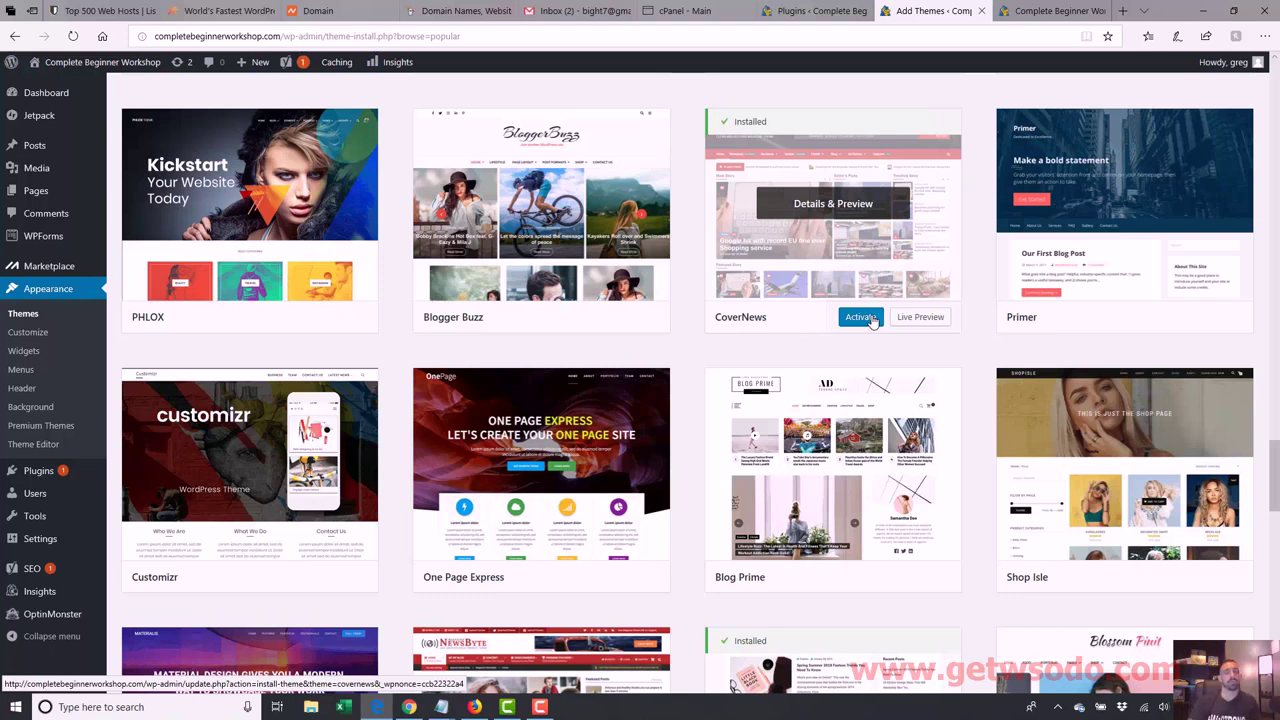
left_click(864, 319)
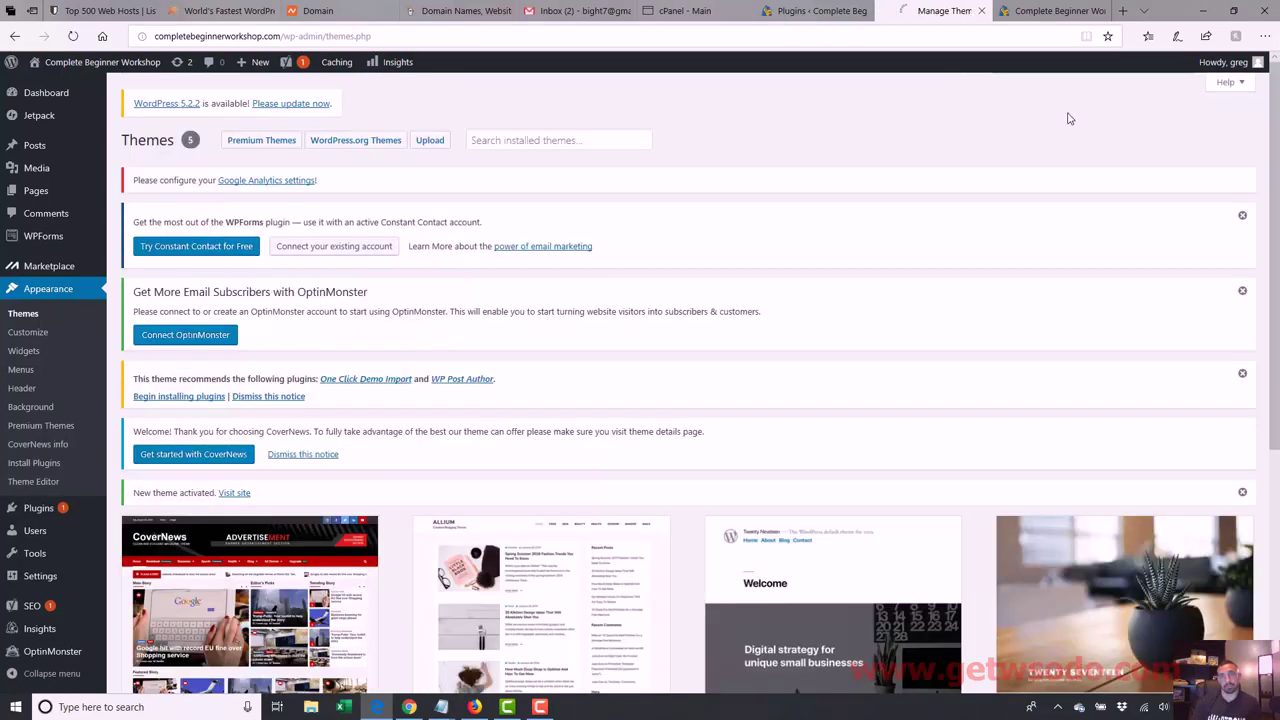
- Reload the live homepage and inspect how CoverNews lays out the posts, navigation and sidebar widgets
left_click(1045, 11)
left_click(968, 36)
key("Return")
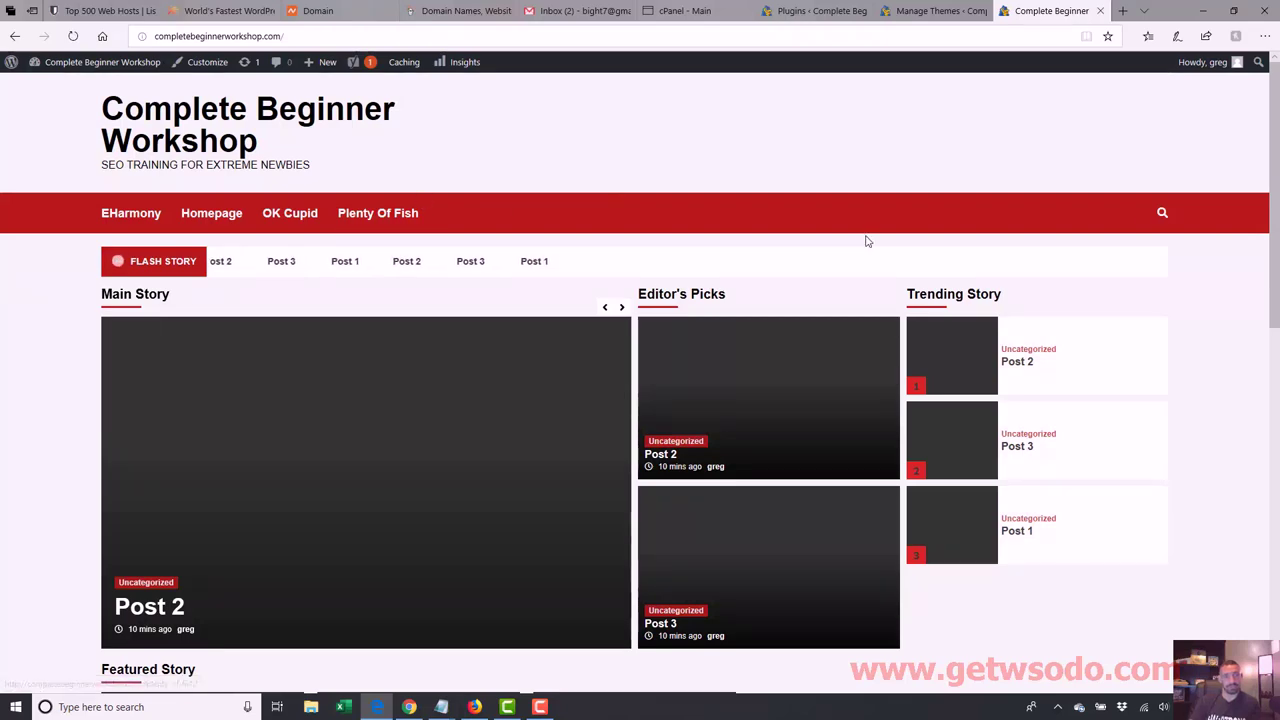
scroll(1239, 204, "down", 8)
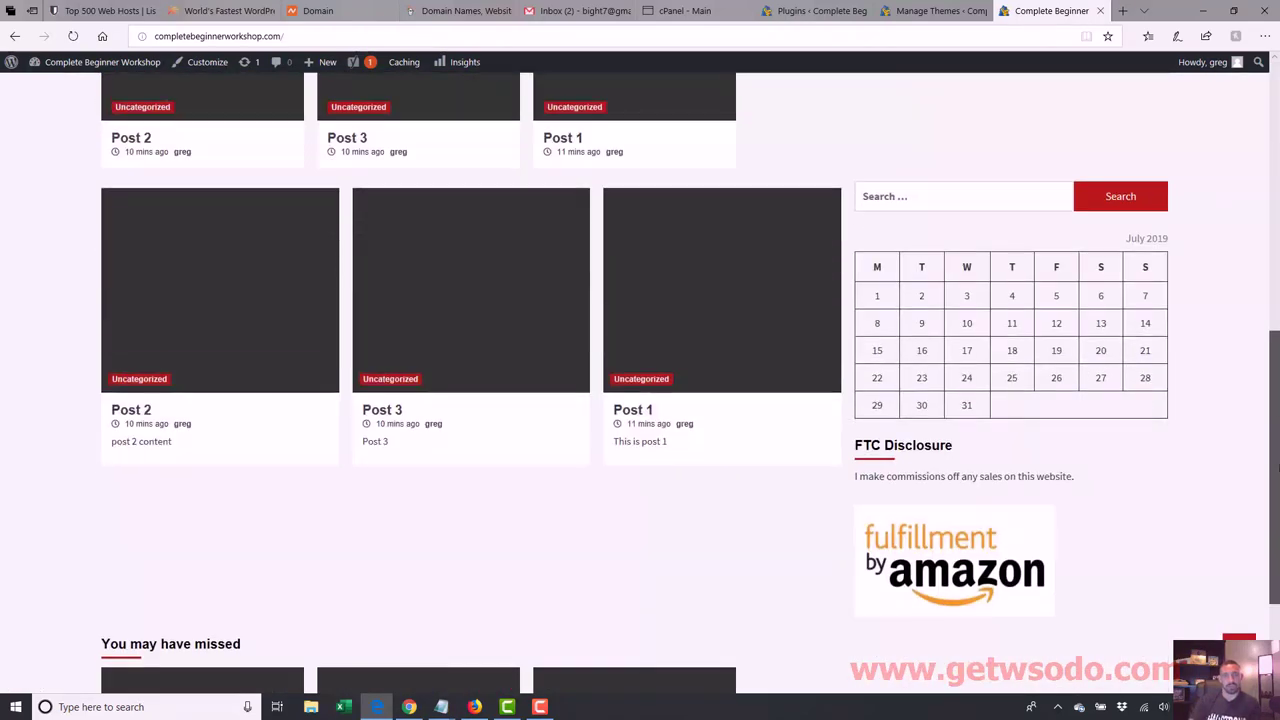
scroll(640, 380, "down", 1)
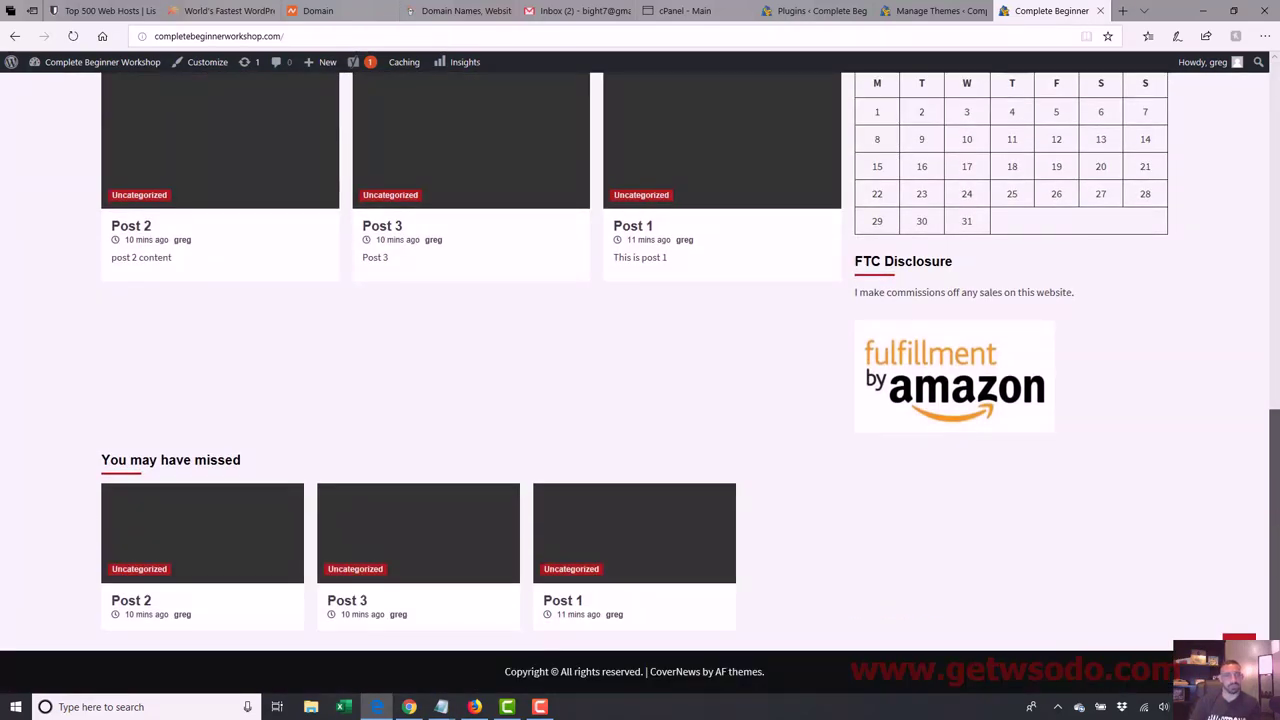
scroll(640, 380, "up", 9)
scroll(1276, 170, "up", 1)
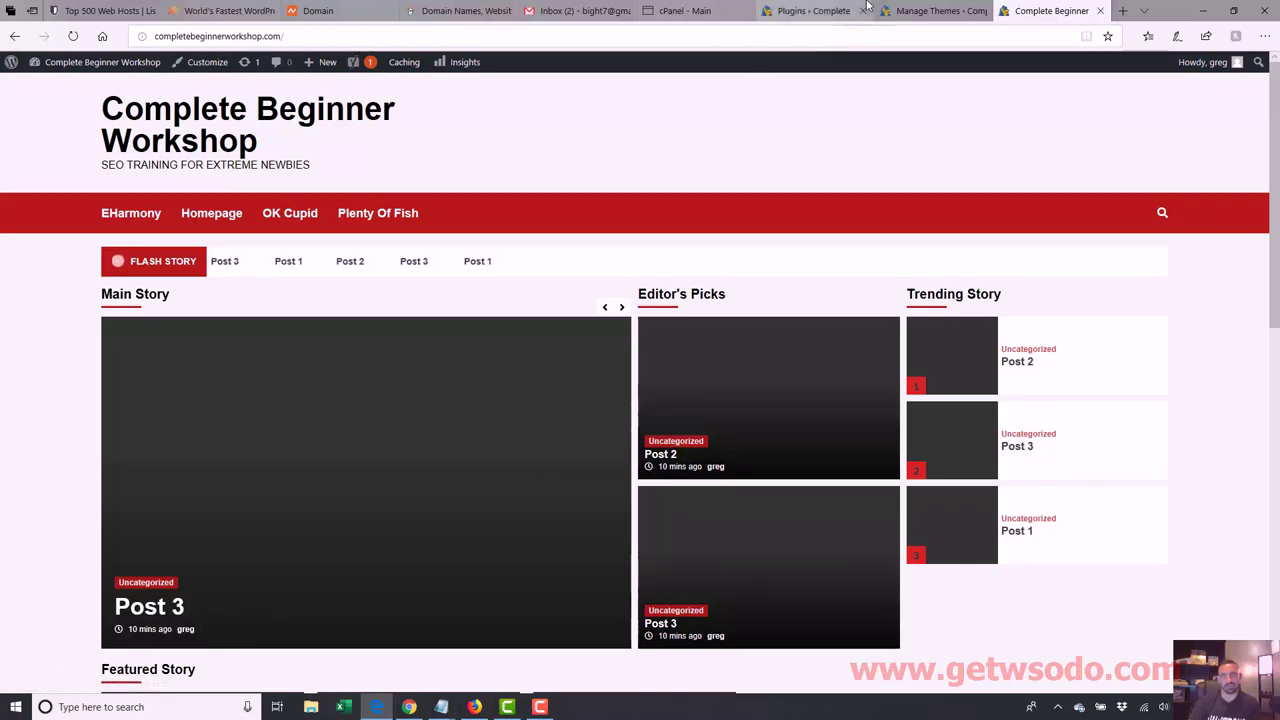
- Open the CoverNews theme's customizer, and look over the live homepage's story sections, sidebar and footer
left_click(940, 10)
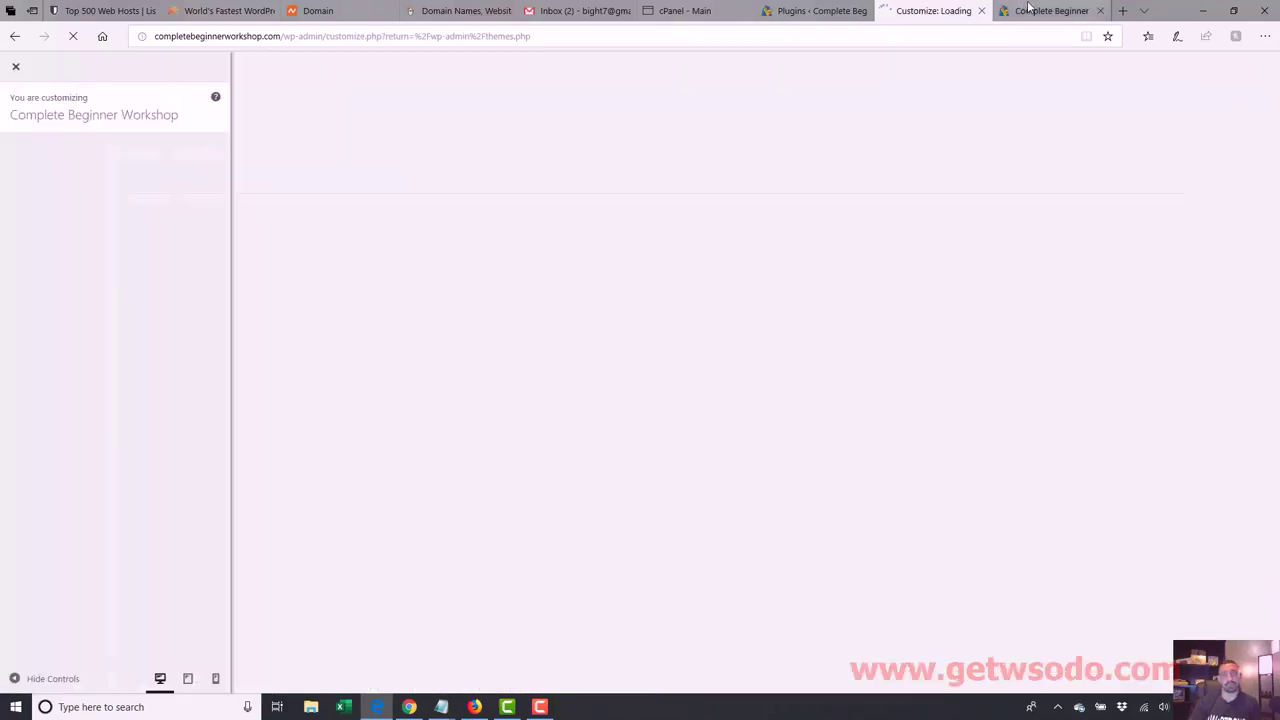
left_click(1030, 10)
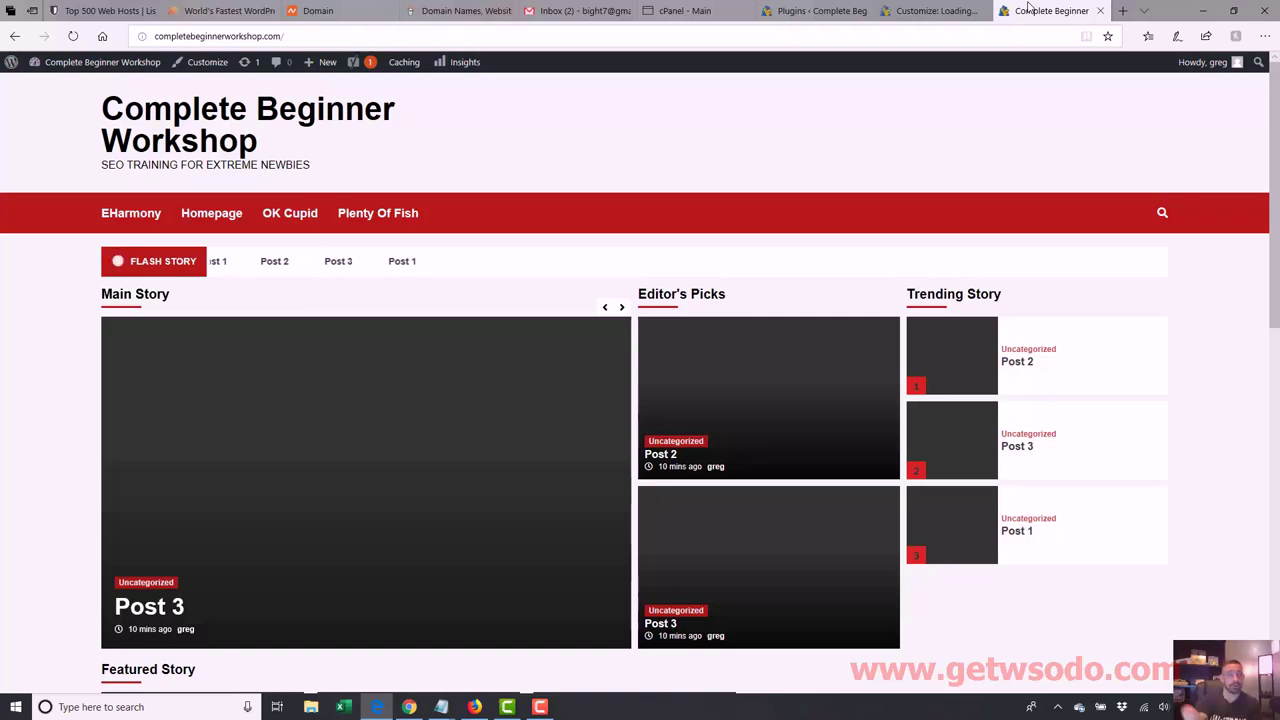
scroll(640, 380, "down", 3)
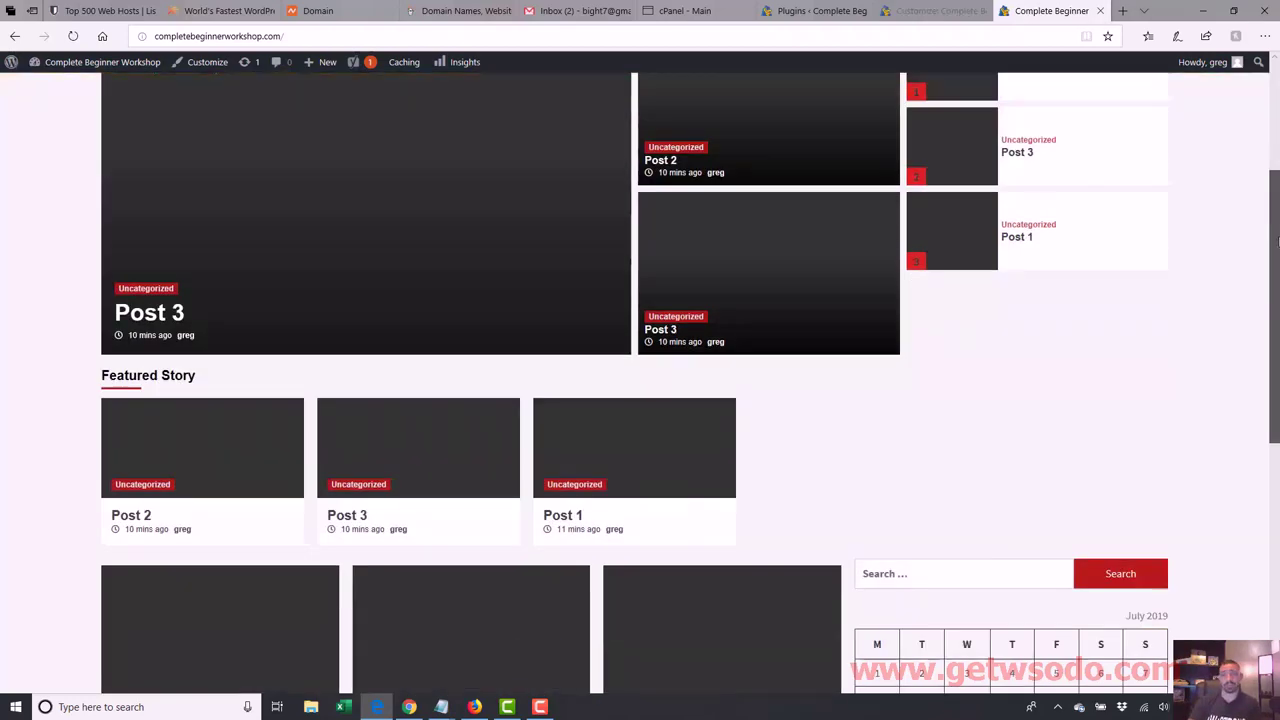
scroll(1166, 254, "up", 2)
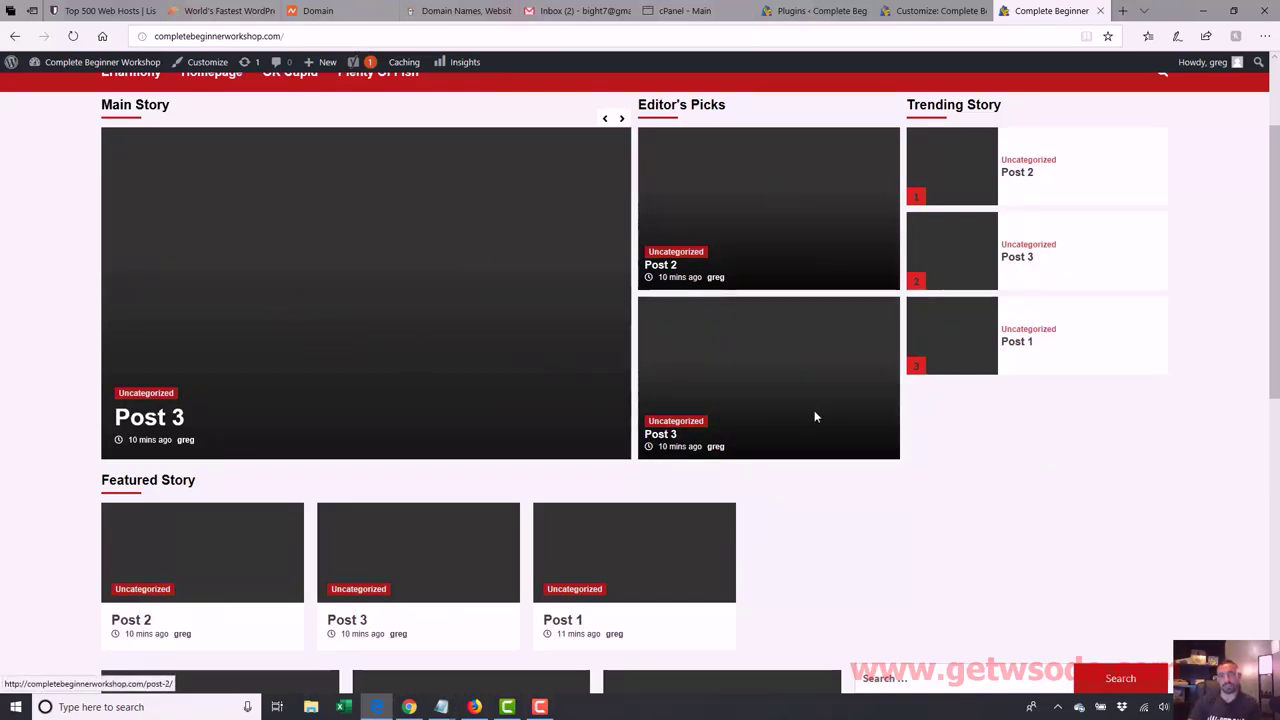
scroll(1230, 300, "down", 1)
scroll(980, 283, "down", 6)
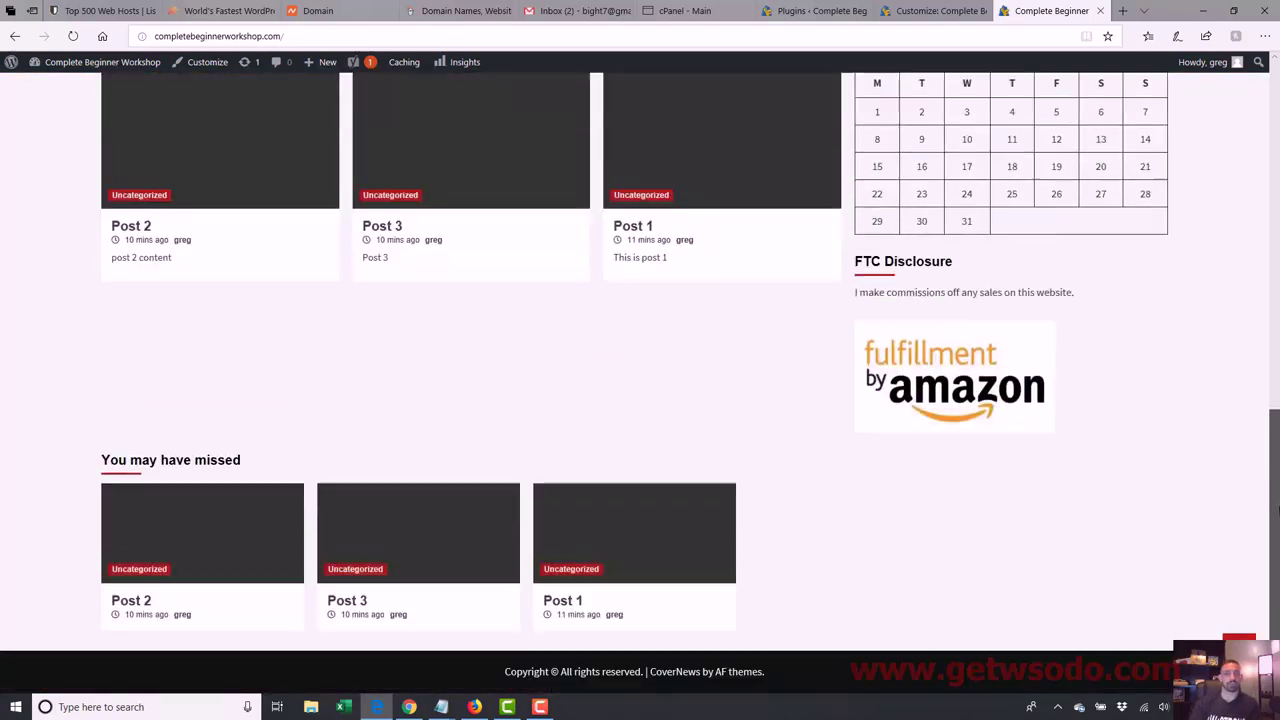
scroll(980, 283, "up", 9)
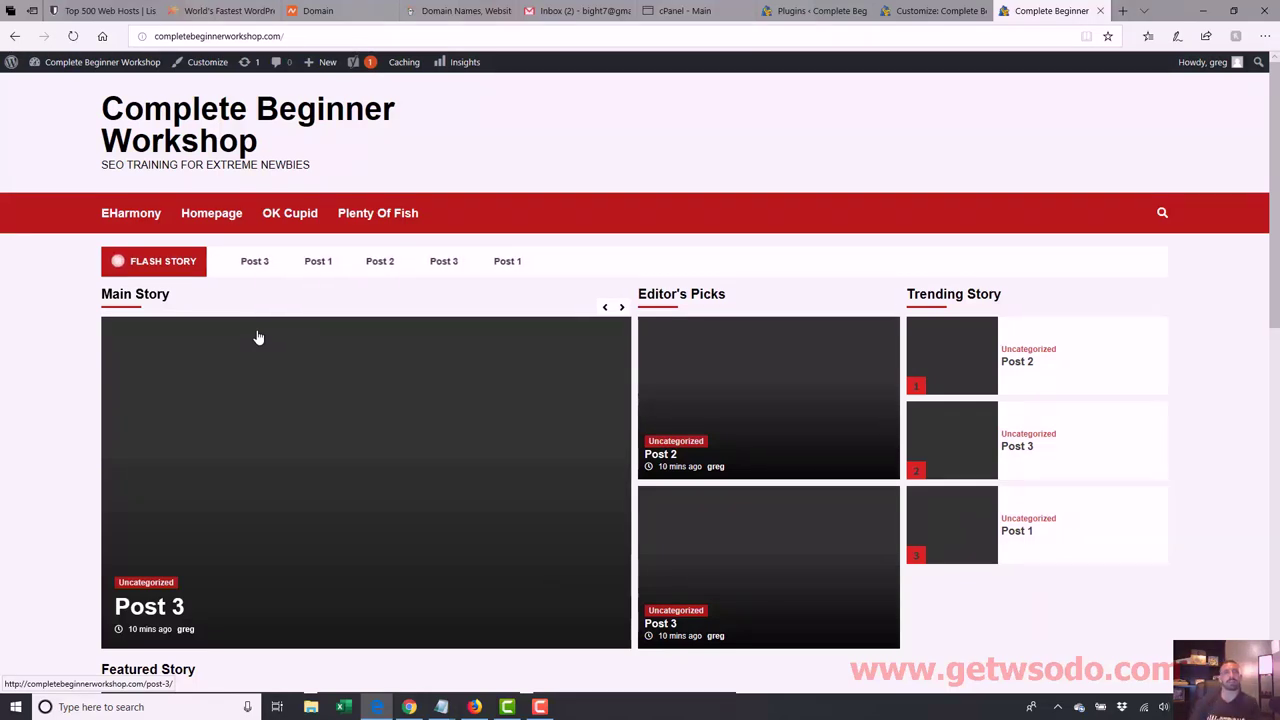
- Open the customizer from the live homepage, look over its CoverNews options, and close both customizer tabs
left_click(207, 63)
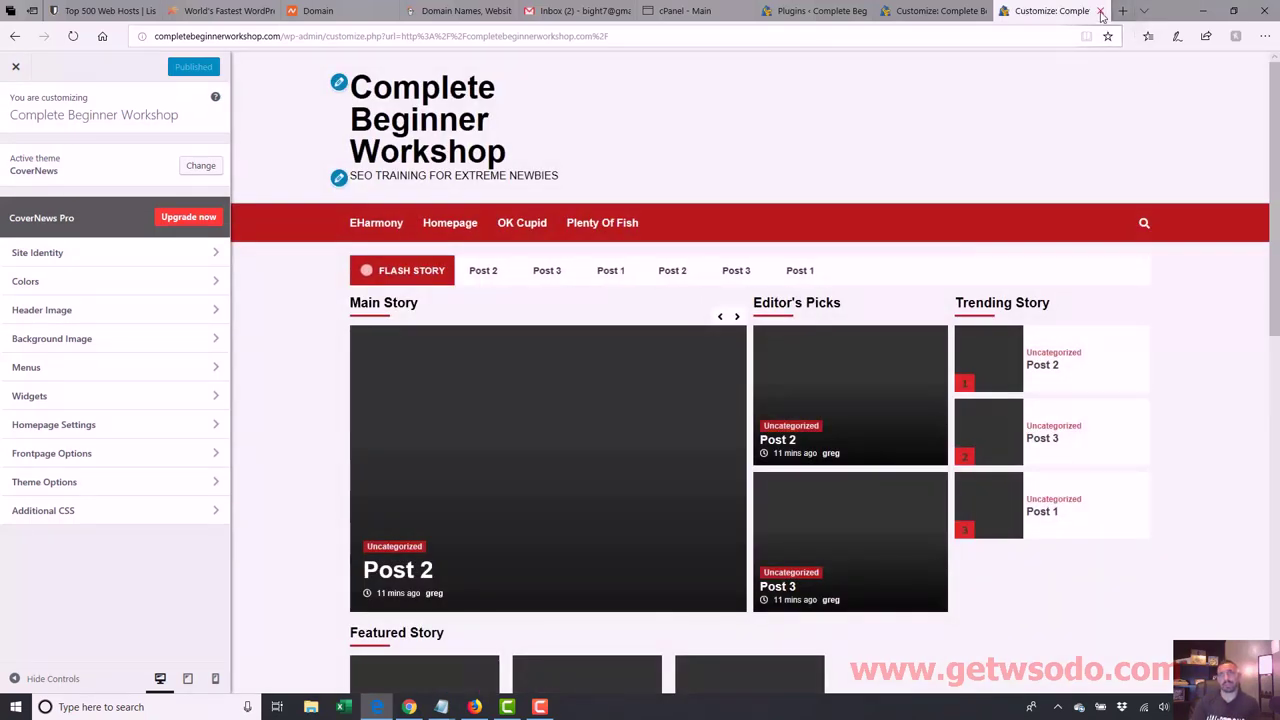
left_click(1100, 11)
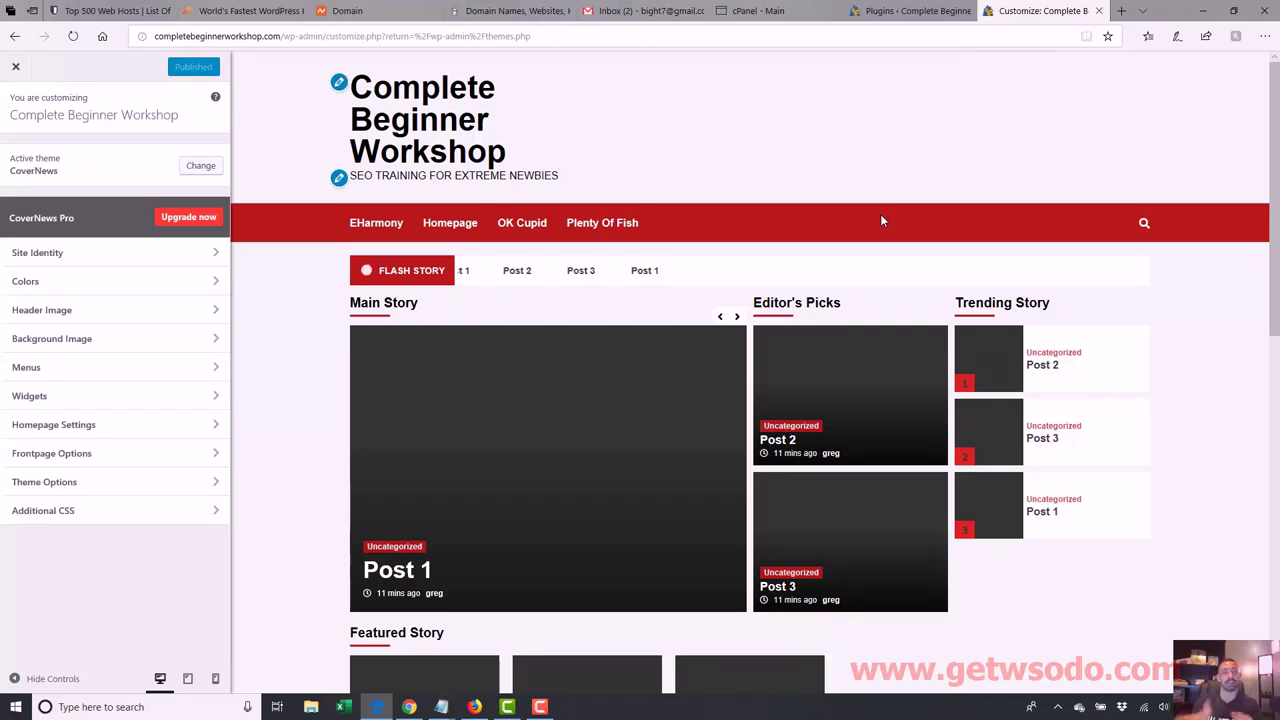
left_click(1099, 11)
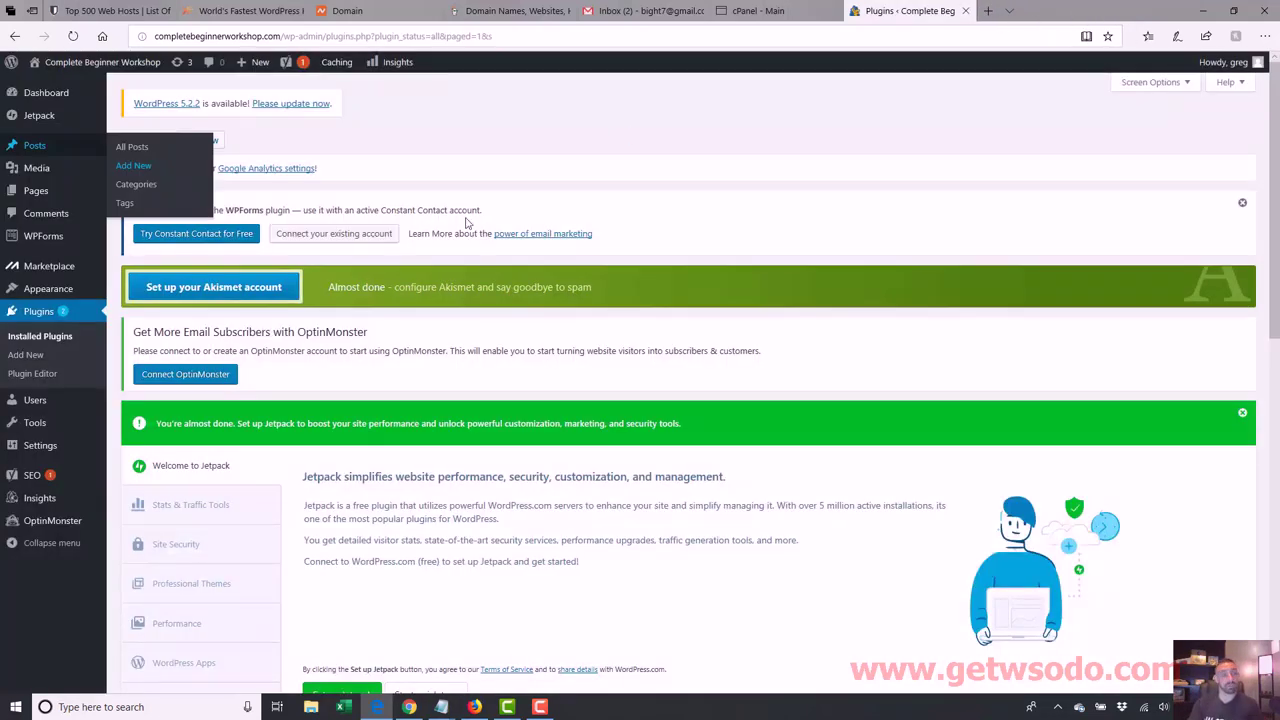
- Browse the popular themes from the themes page, and install and activate the Euphony theme
mouse_move(70, 300)
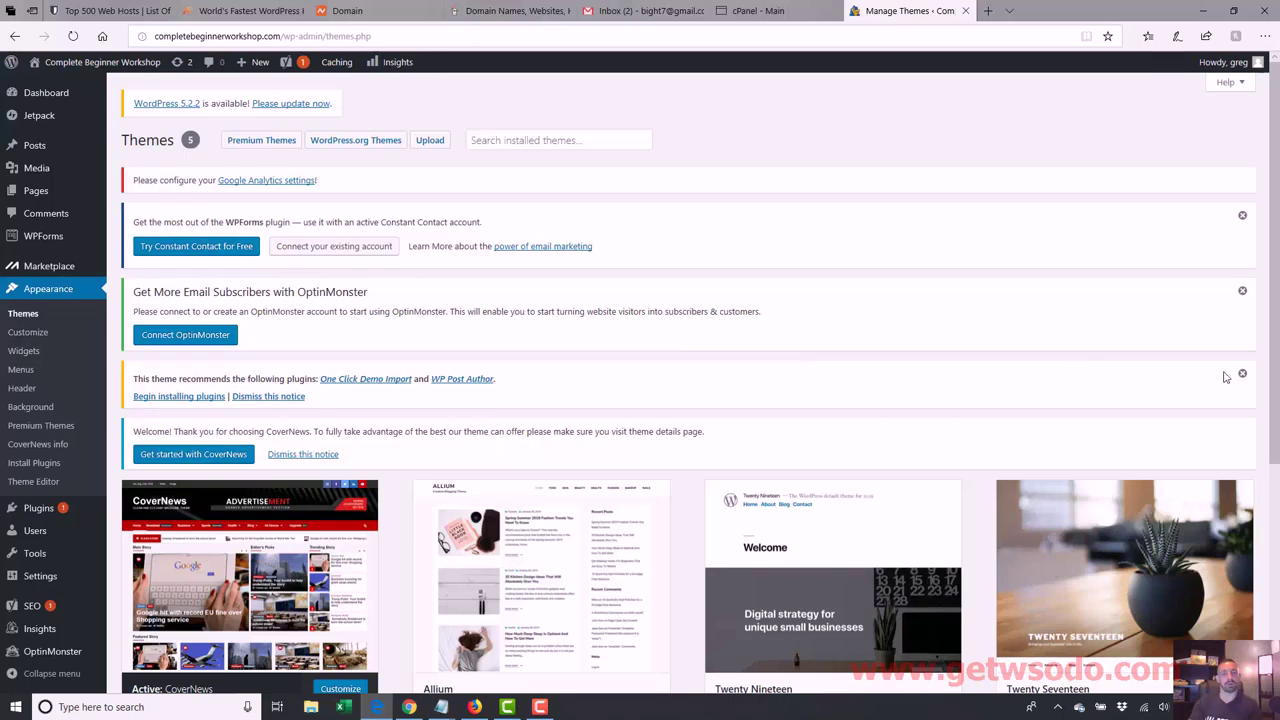
scroll(1000, 380, "down", 3)
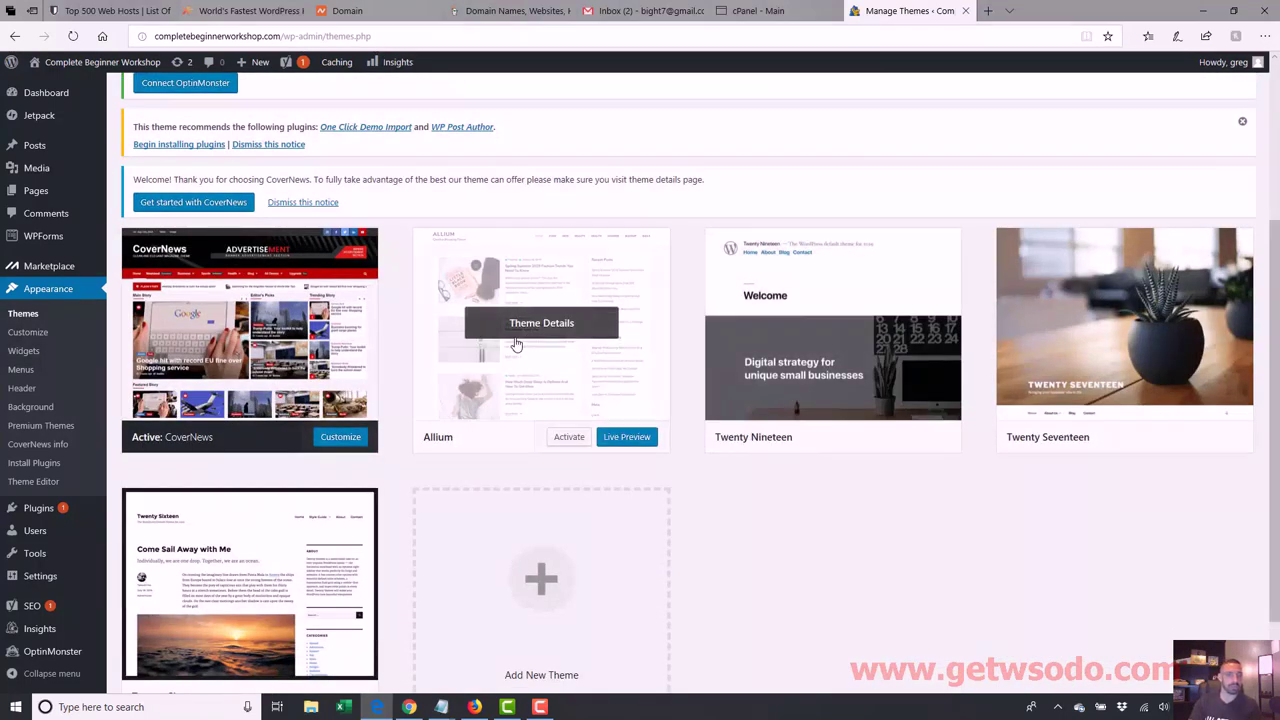
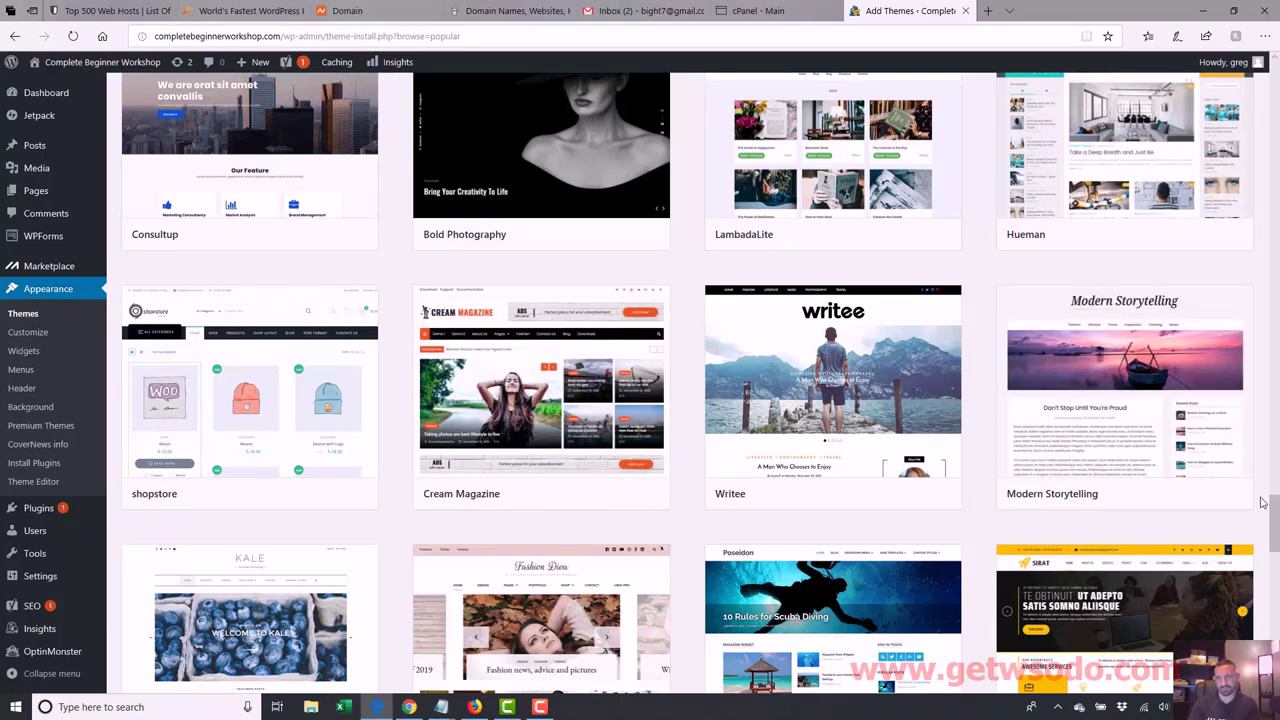
mouse_move(1273, 525)
left_mouse_down()
mouse_move(1273, 572)
mouse_move(1273, 519)
left_mouse_up()
mouse_move(797, 303)
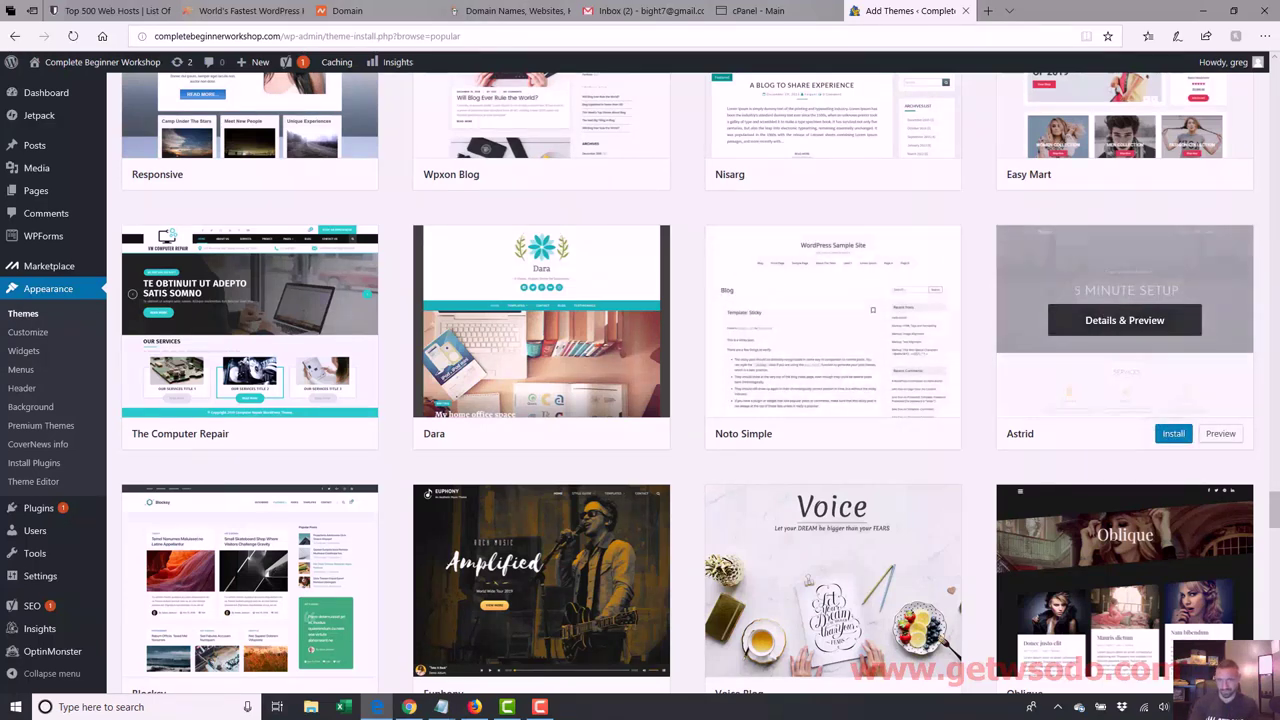
scroll(600, 372, "down", 3)
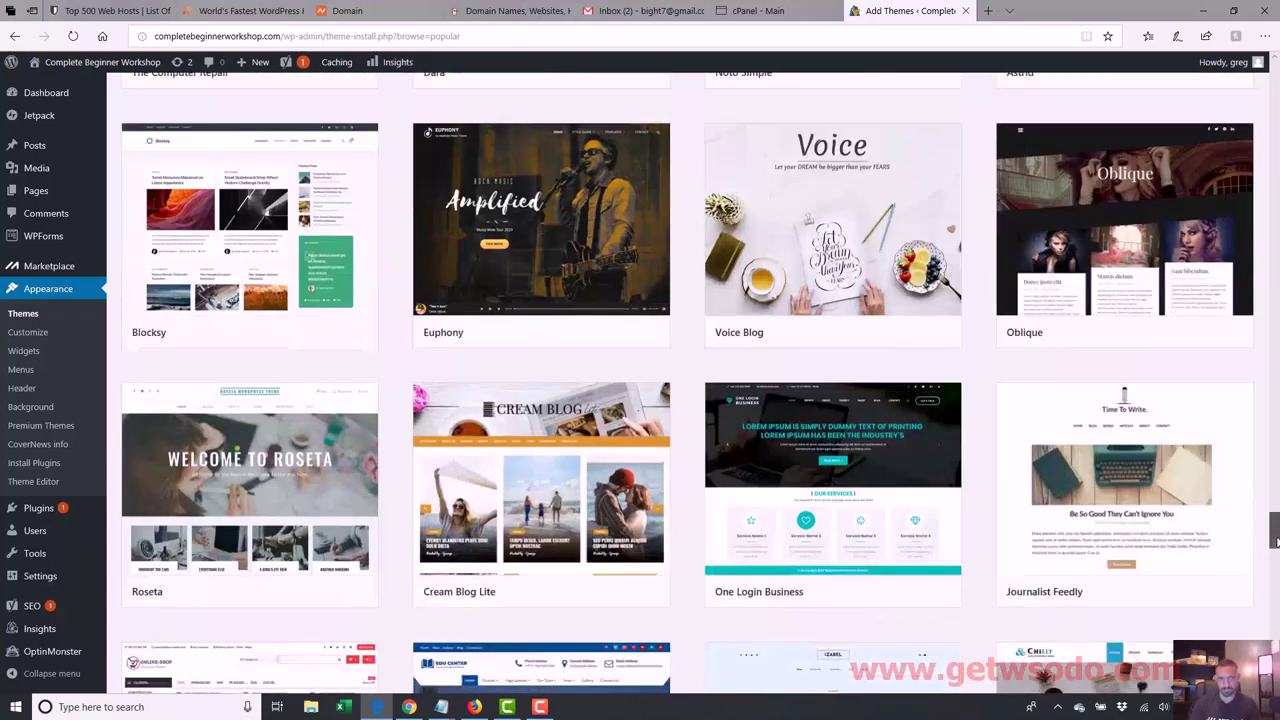
mouse_move(530, 285)
left_click(586, 336)
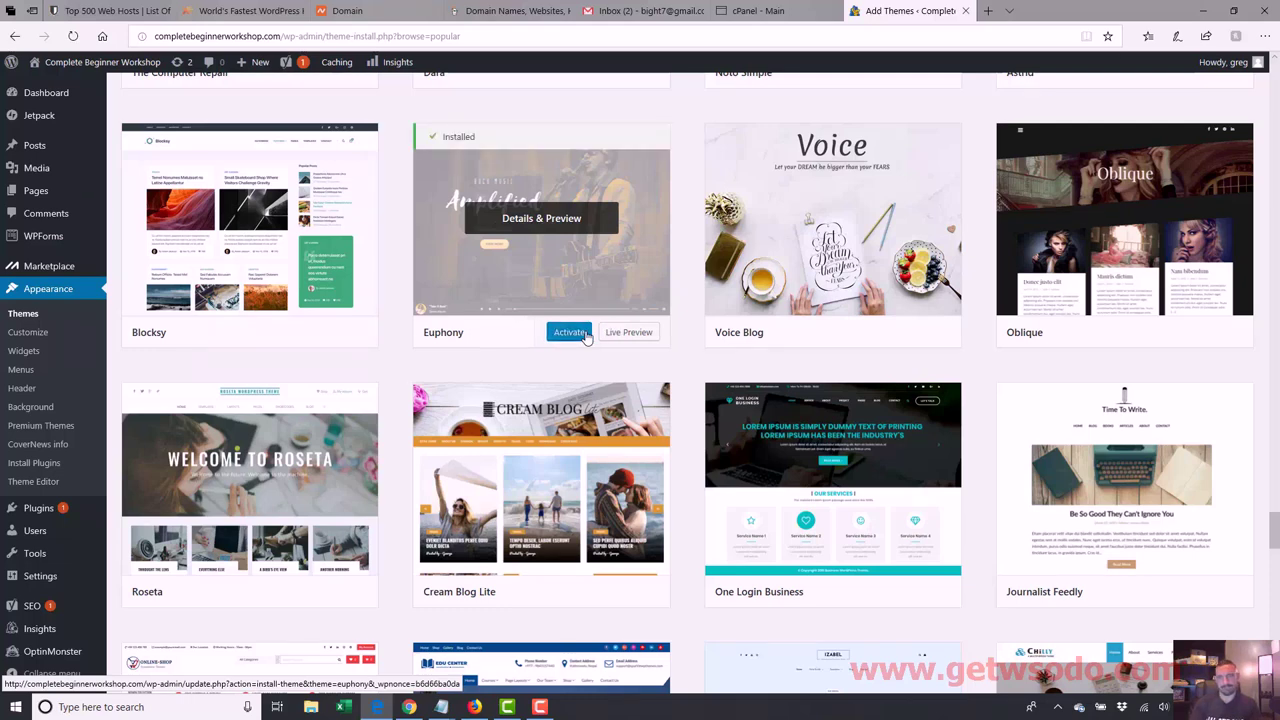
left_click(585, 336)
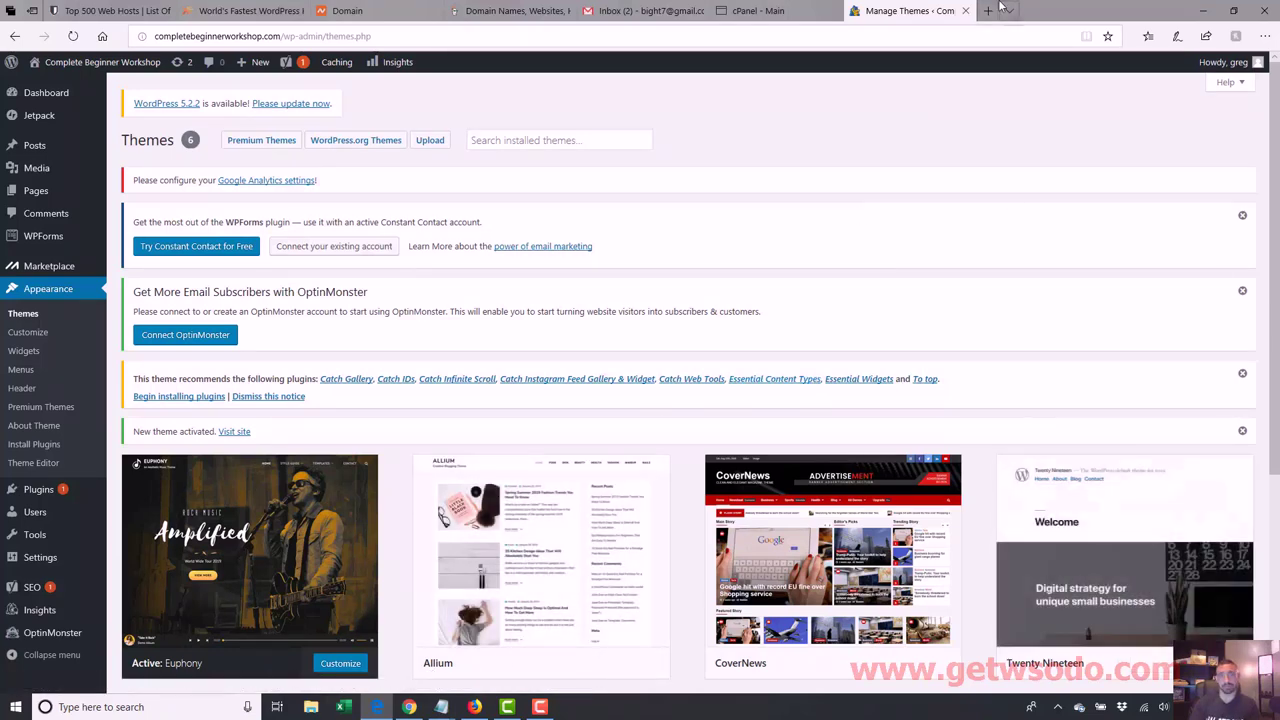
- Open the live homepage completebeginnerworkshop.com in a new browser tab
left_click_drag(282, 36, 3, 40)
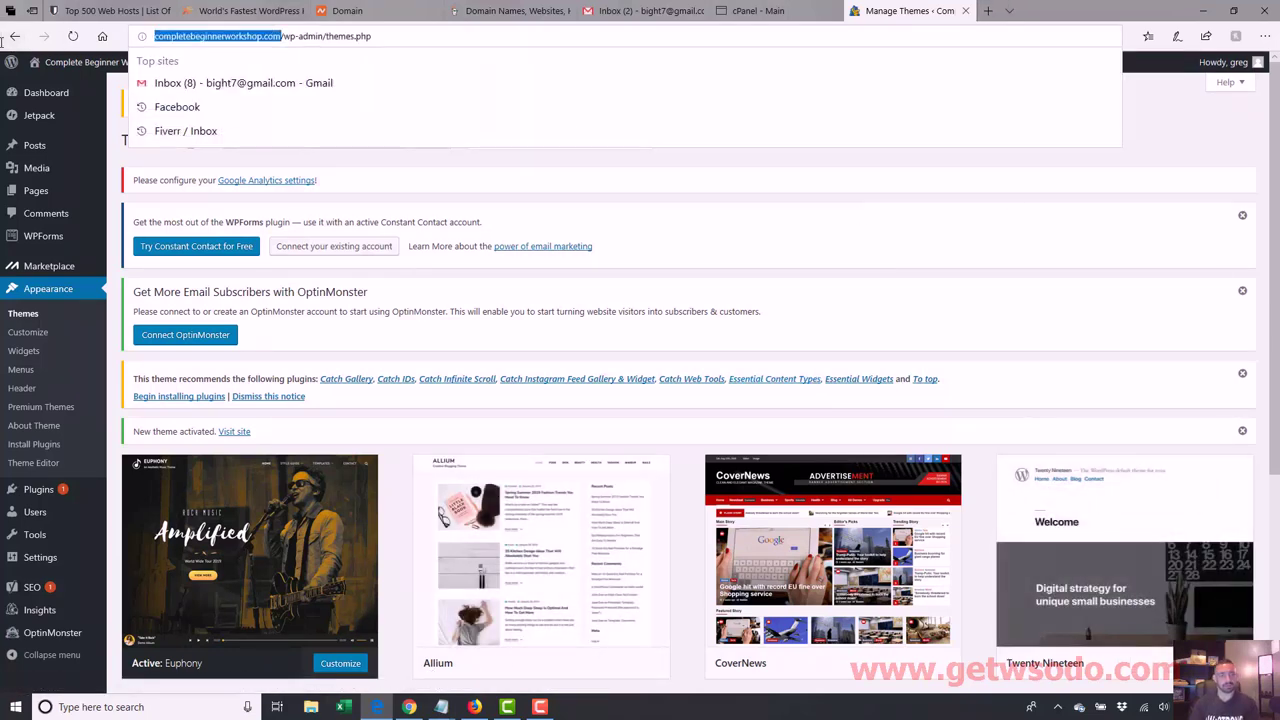
key("ctrl+c")
key("ctrl+t")
key("ctrl+v")
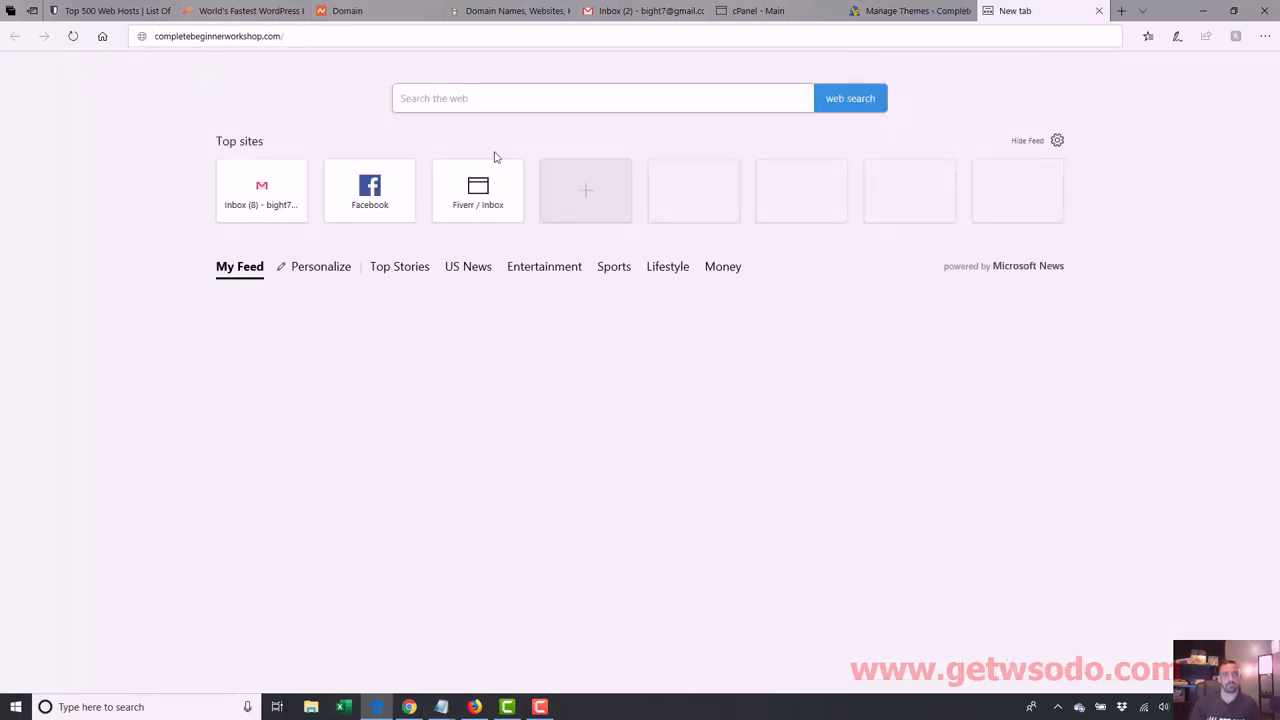
key("Return")
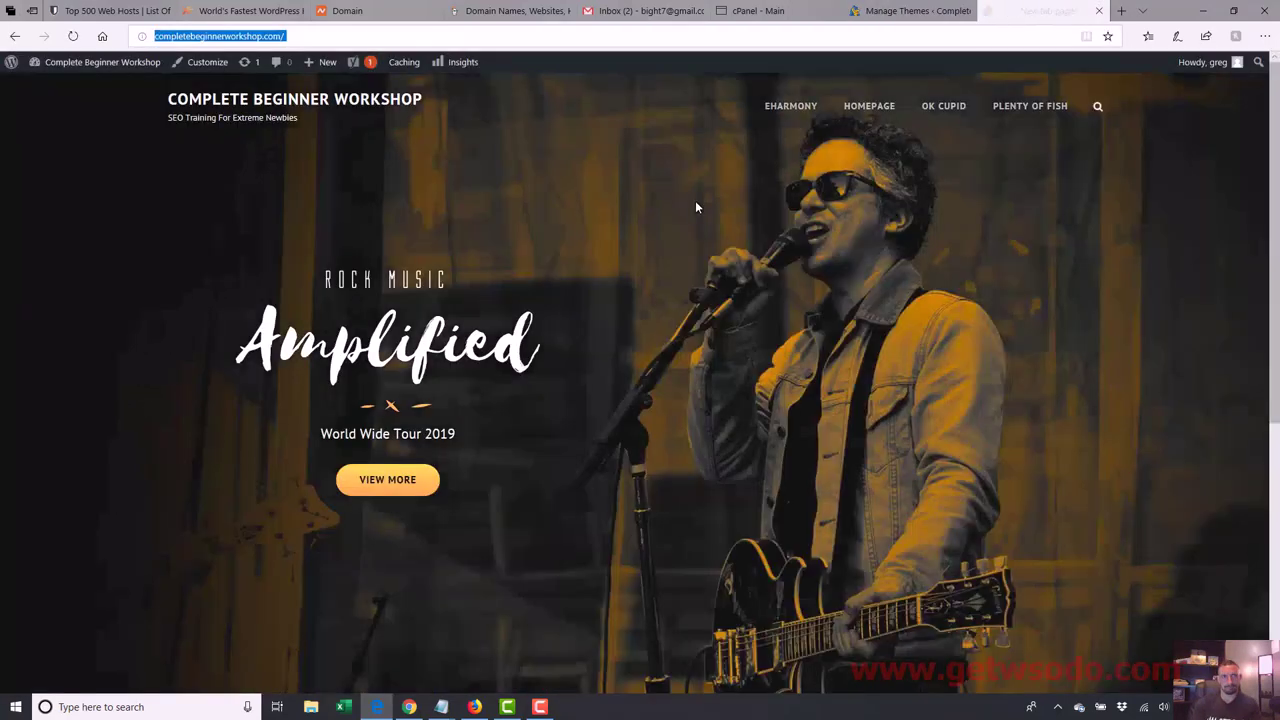
- Look over Euphony's hero banner, navigation, recent posts and footer on the homepage, and try the View More link
left_click_drag(1276, 143, 1278, 405)
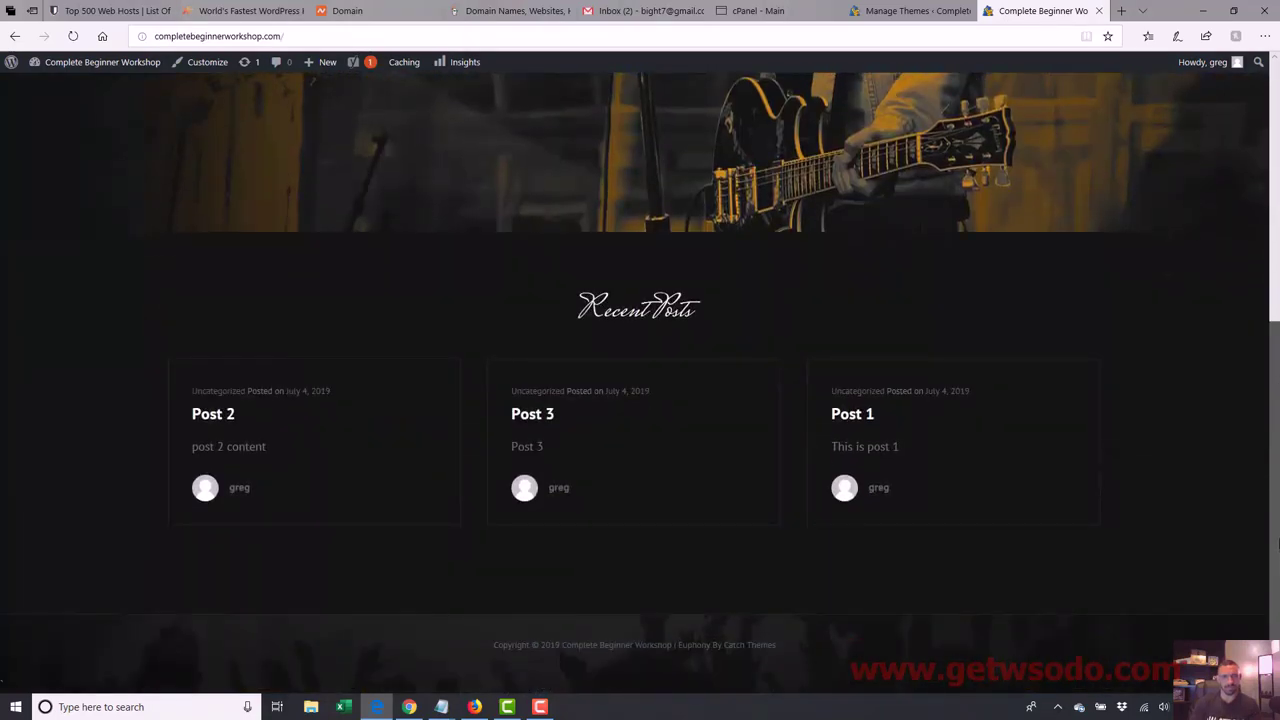
scroll(1277, 540, "up", 8)
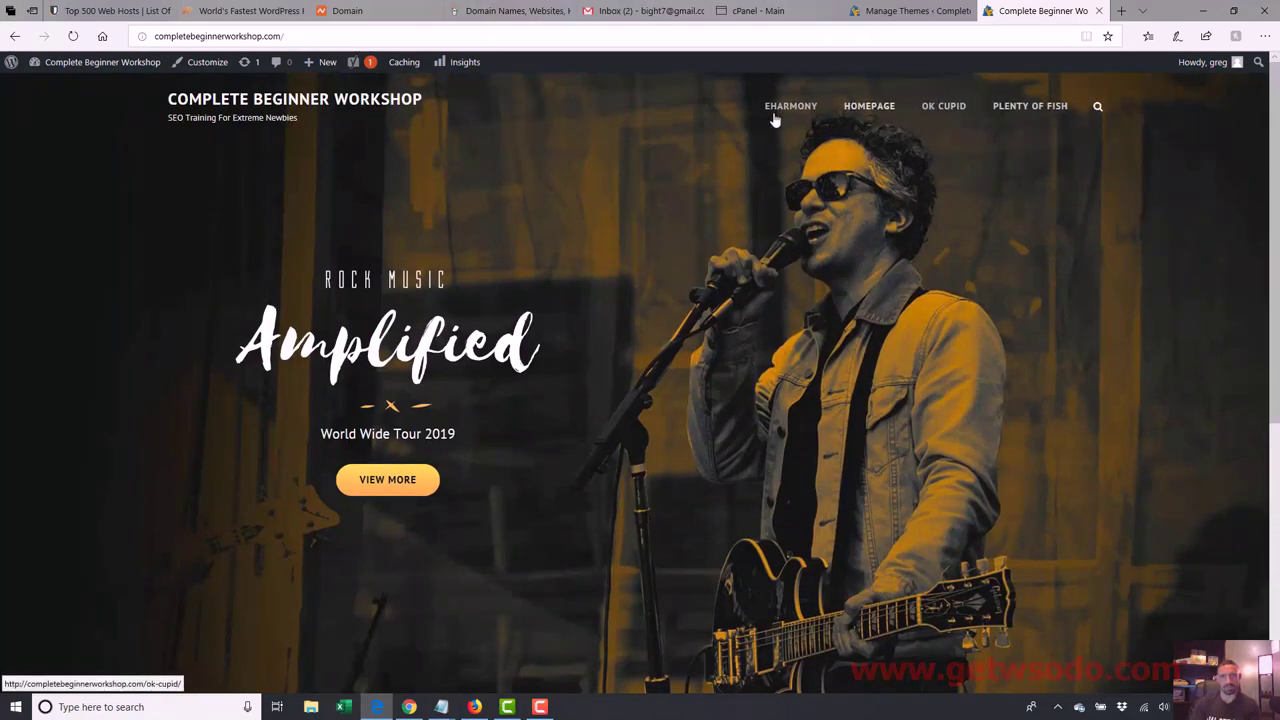
scroll(1277, 237, "down", 2)
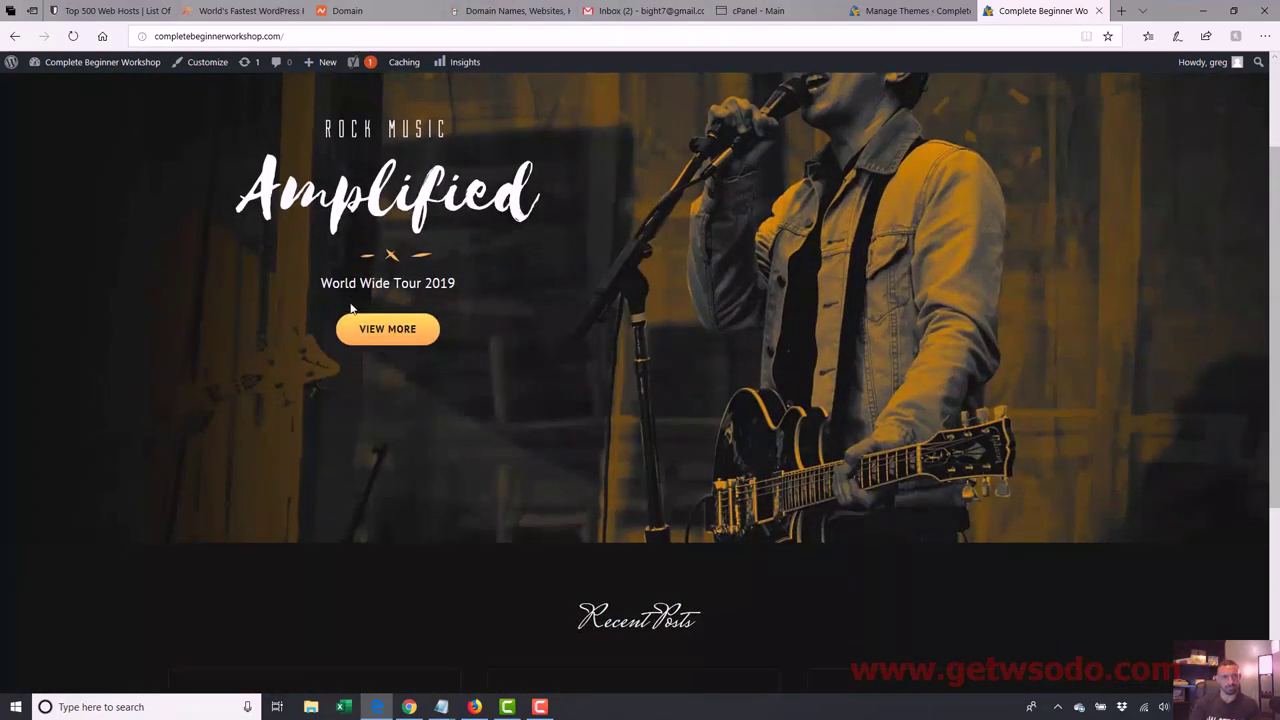
left_click(370, 338)
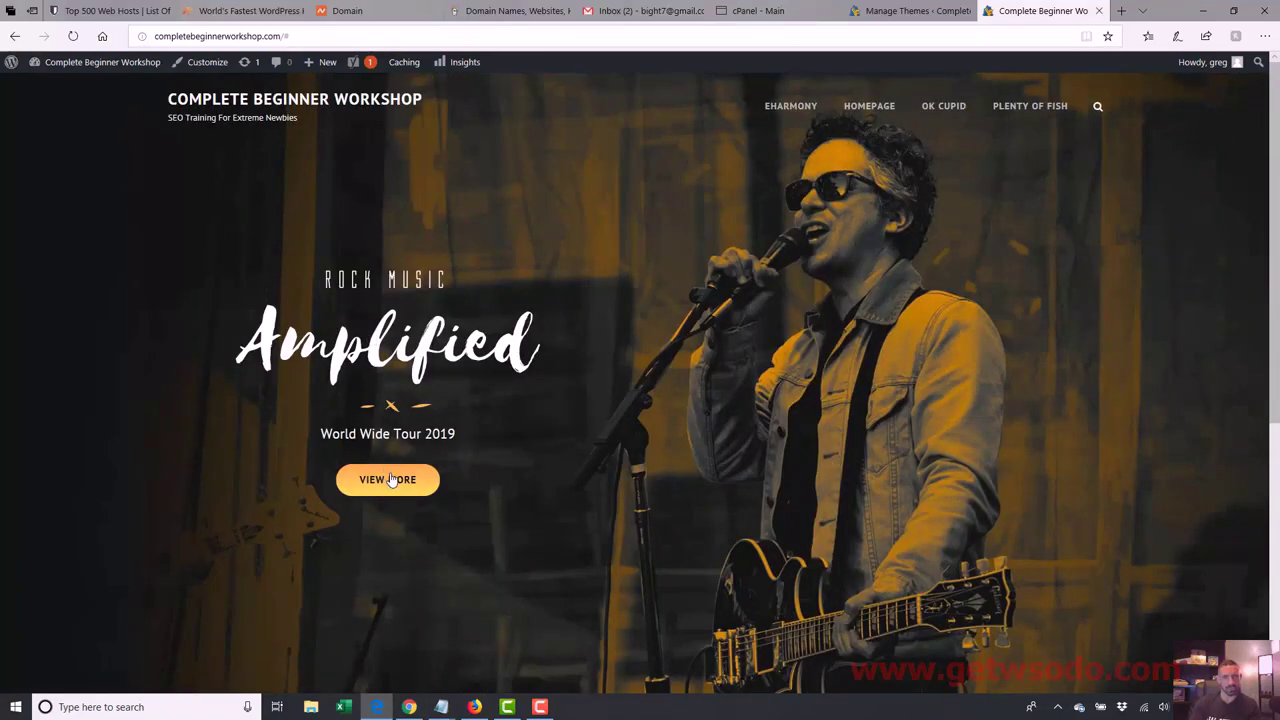
scroll(608, 539, "down", 5)
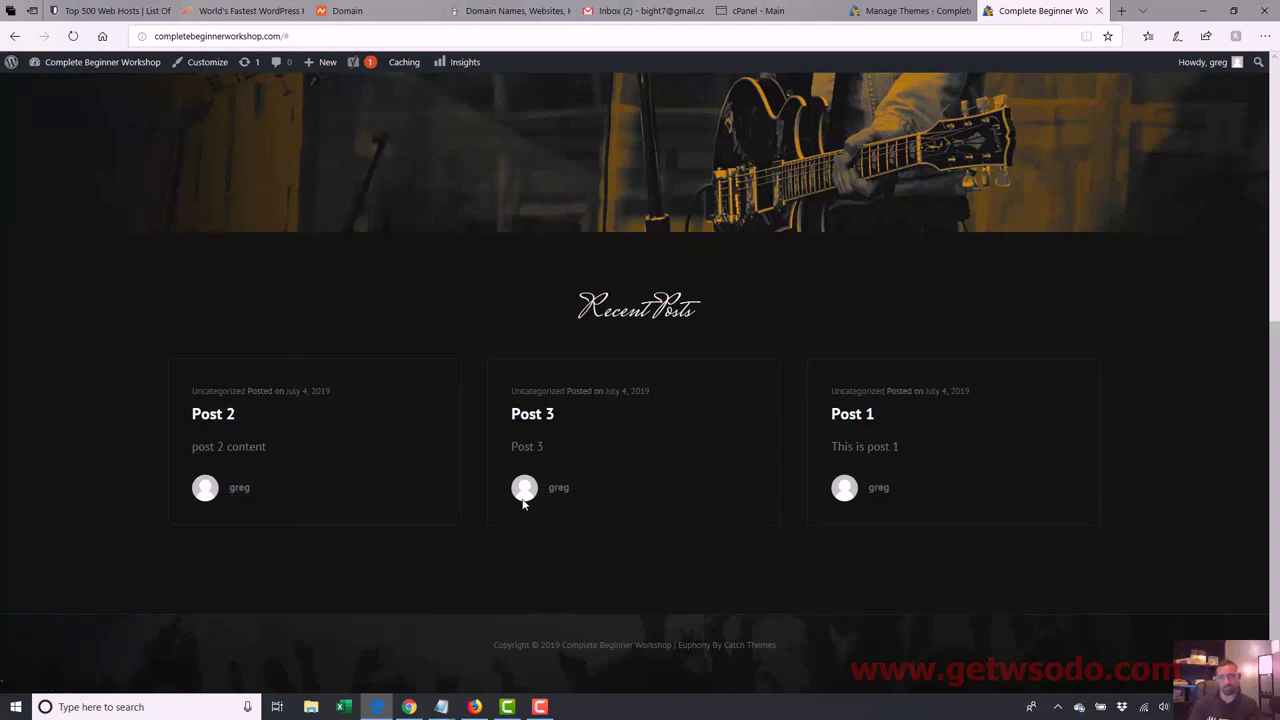
- Set blog pages to show at most 1 post in the dashboard's reading settings and save the changes
left_click(908, 12)
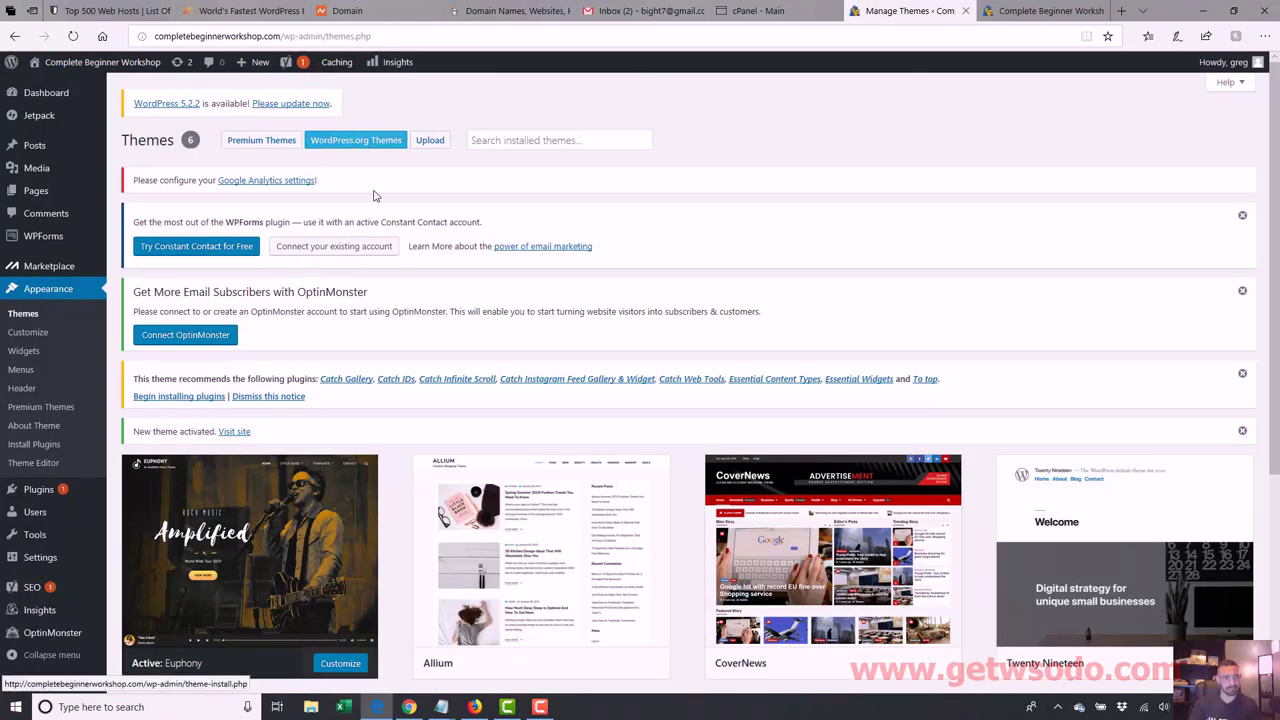
scroll(871, 329, "down", 2)
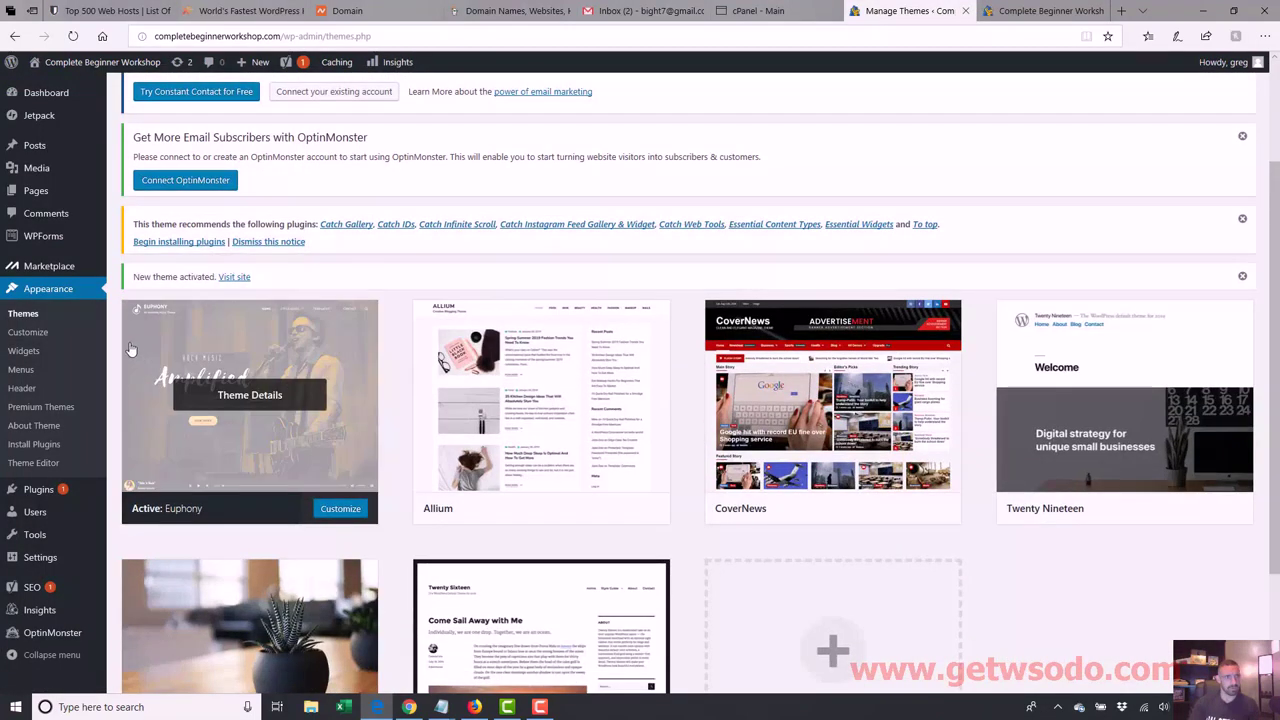
mouse_move(34, 535)
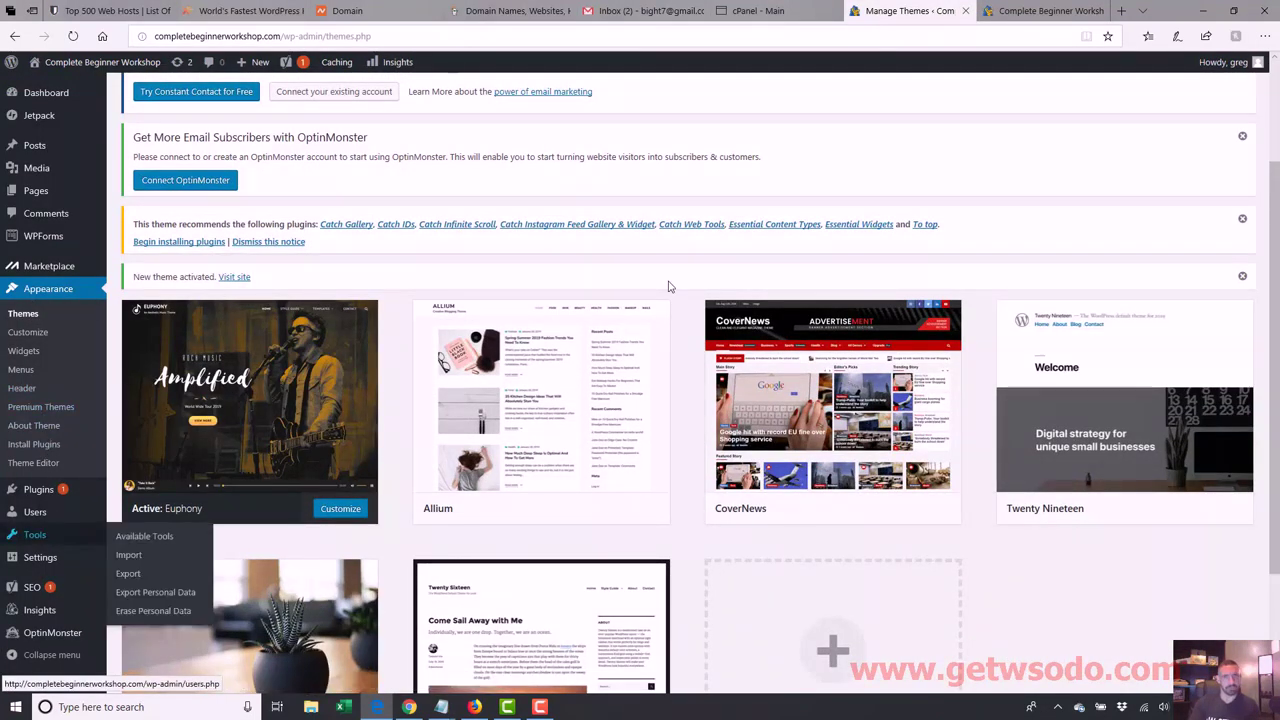
left_click(1045, 11)
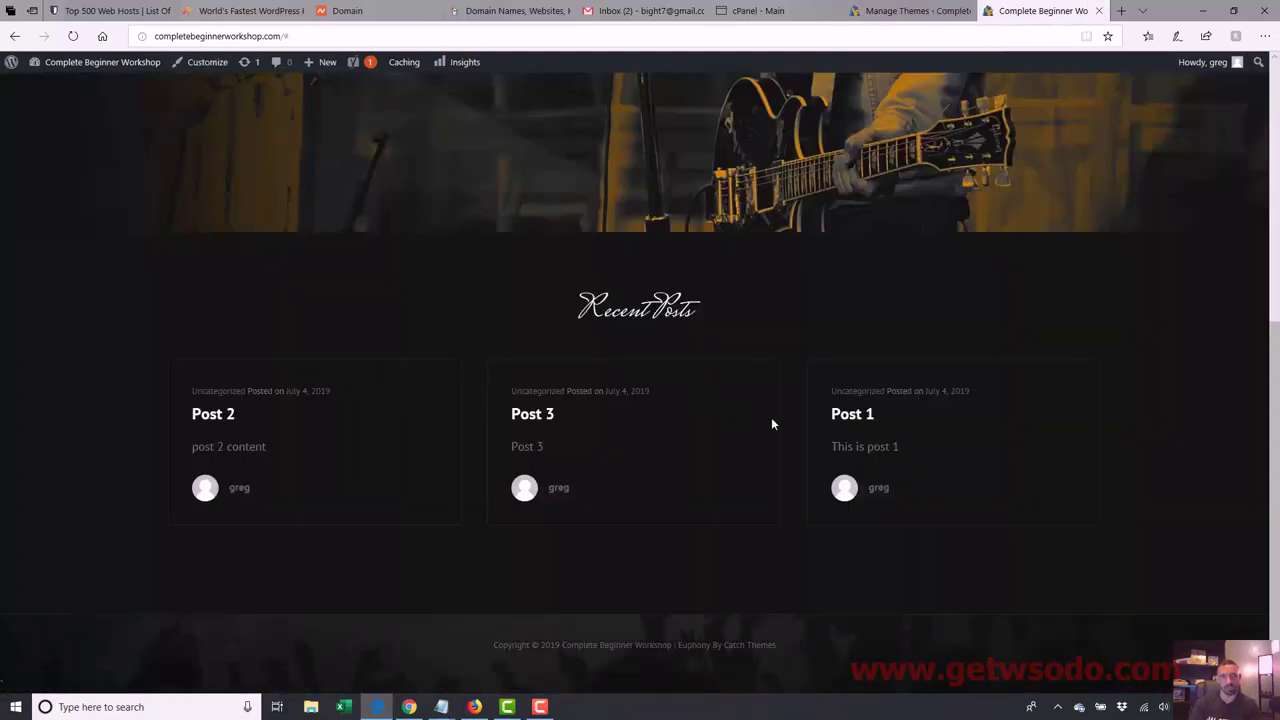
left_click(912, 11)
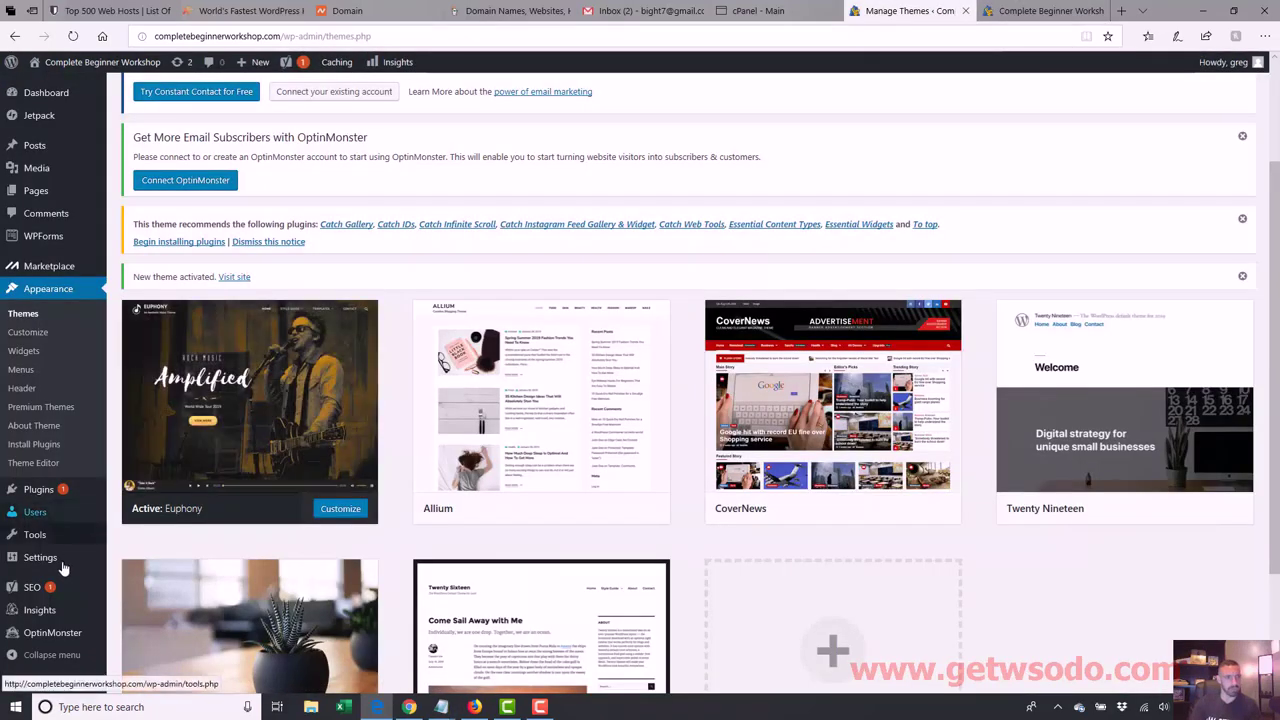
mouse_move(66, 558)
left_click(148, 588)
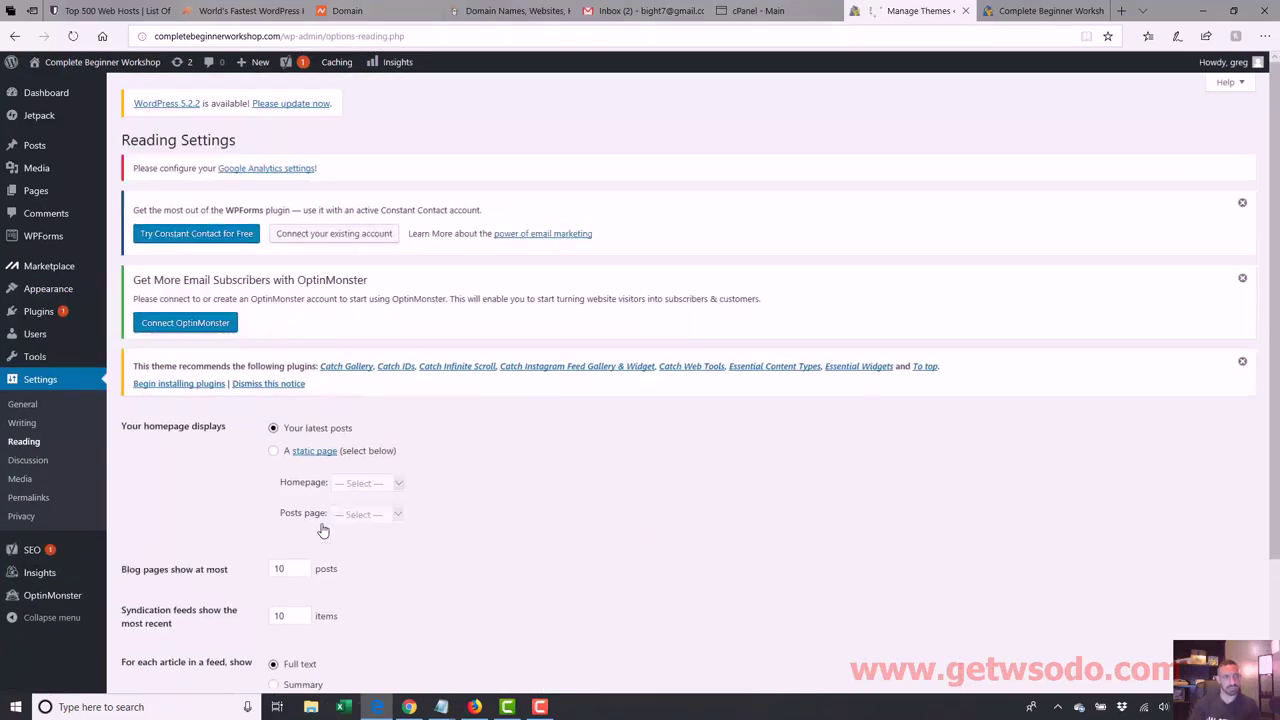
double_click(280, 568)
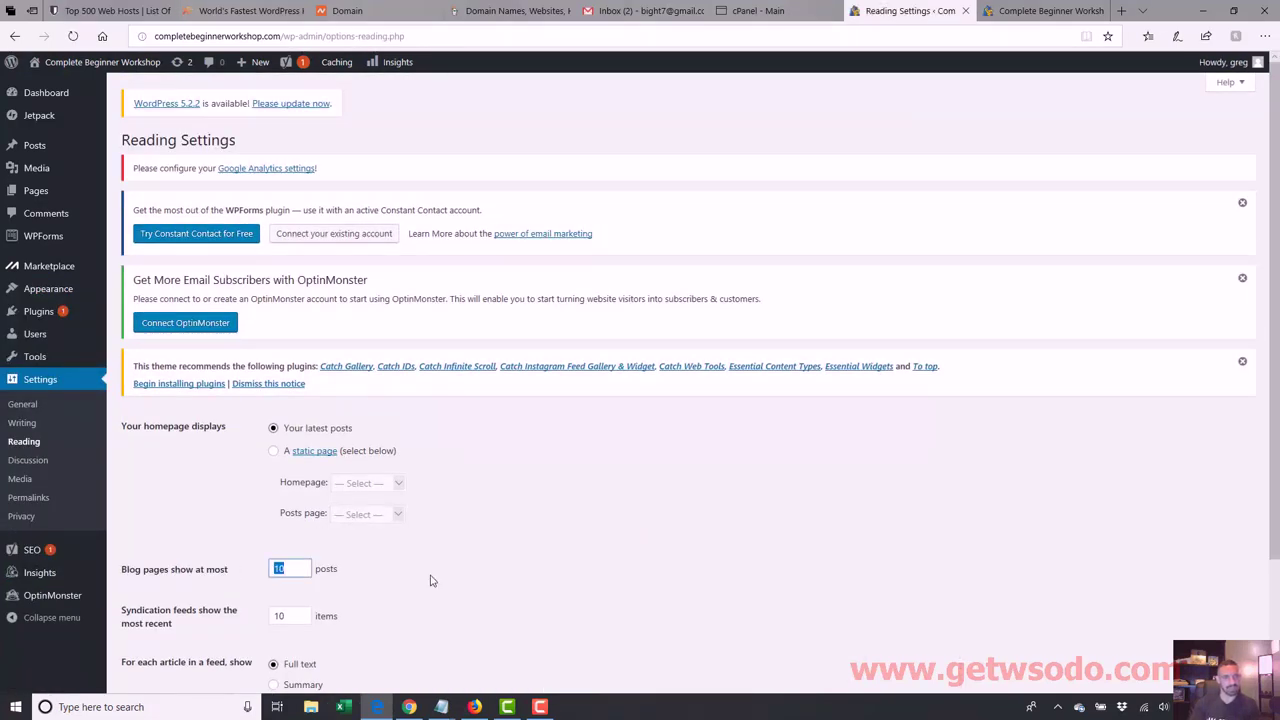
type("1")
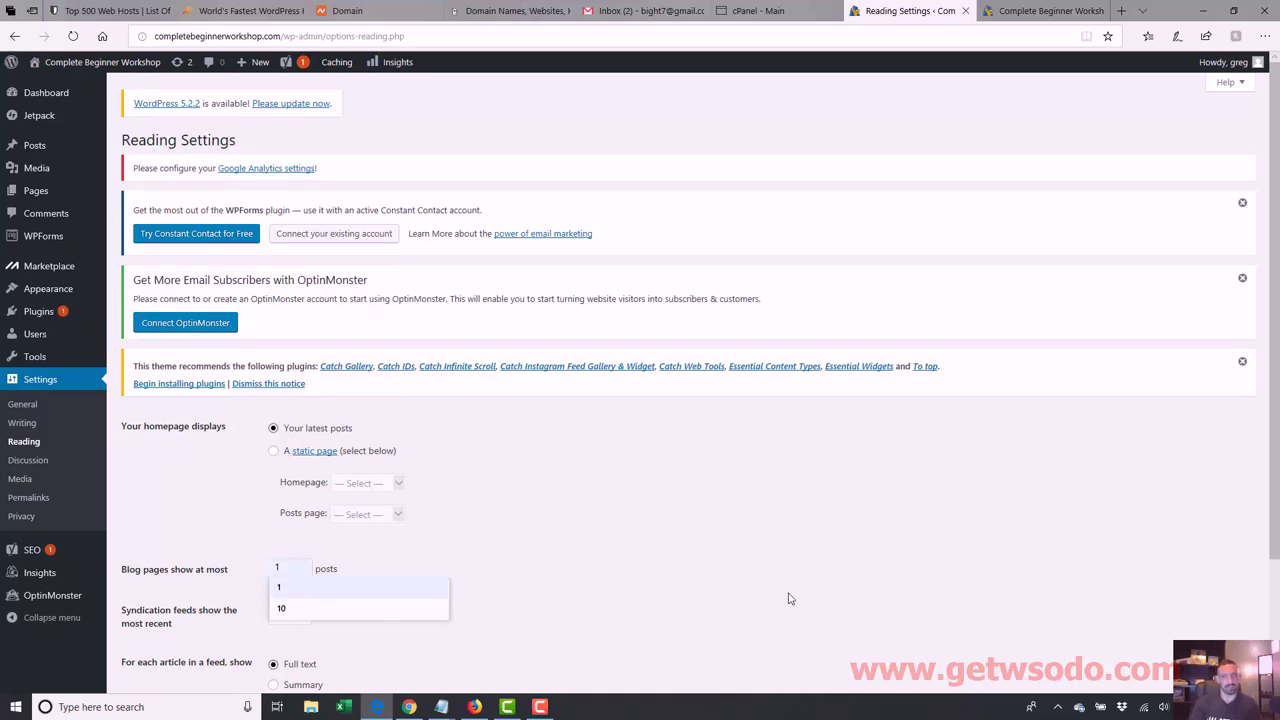
scroll(915, 620, "down", 2)
left_click(157, 629)
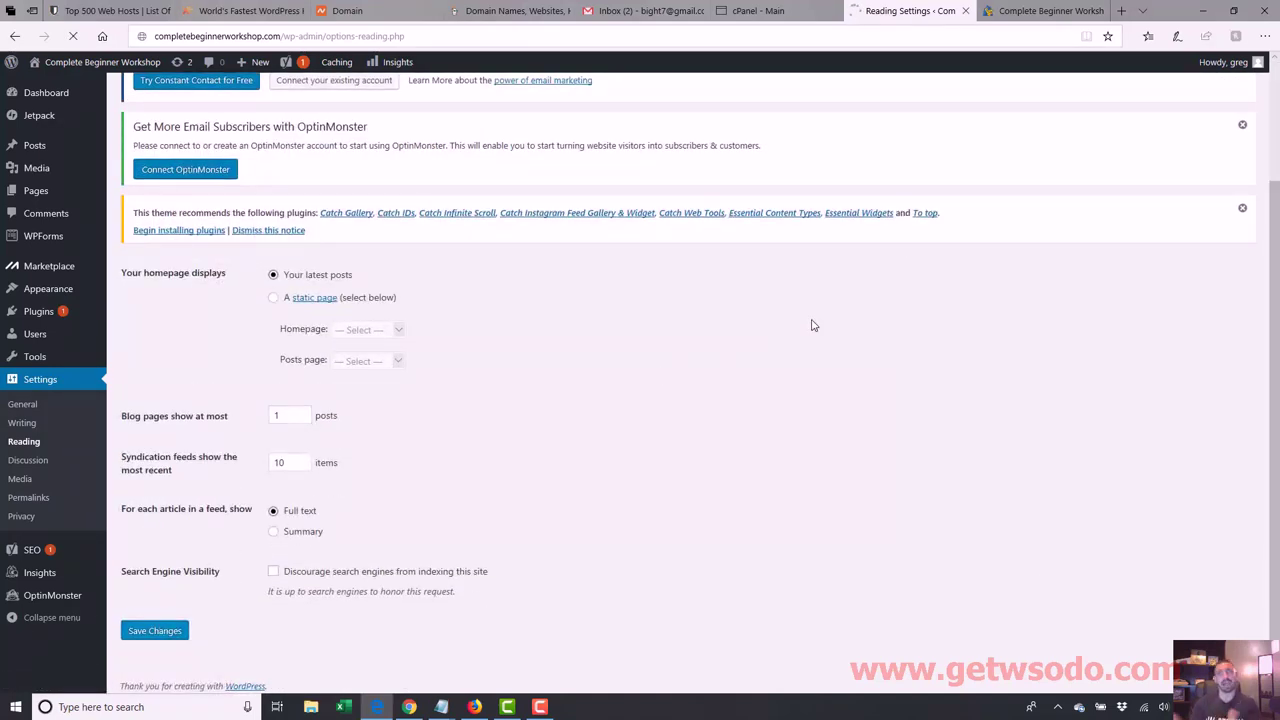
- Reload the live homepage and check how many posts the Recent Posts section shows
left_click(1040, 11)
left_click(611, 37)
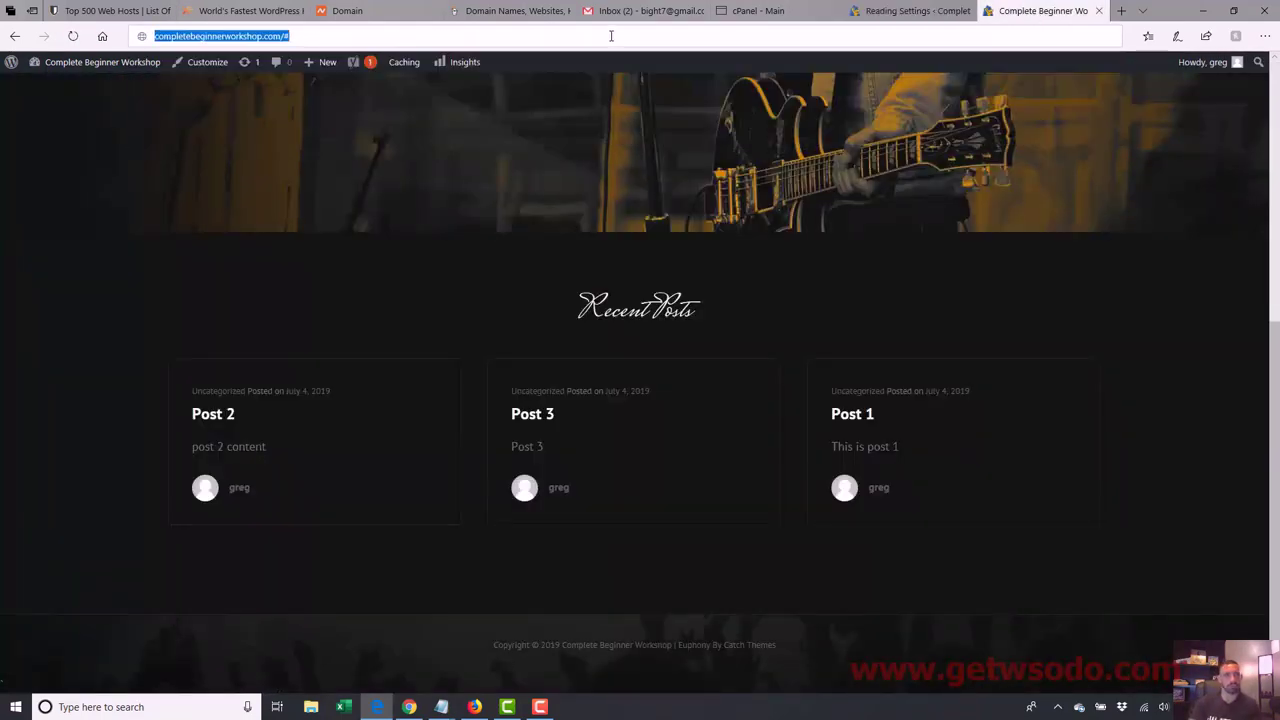
key("Return")
left_click(340, 37)
key("Return")
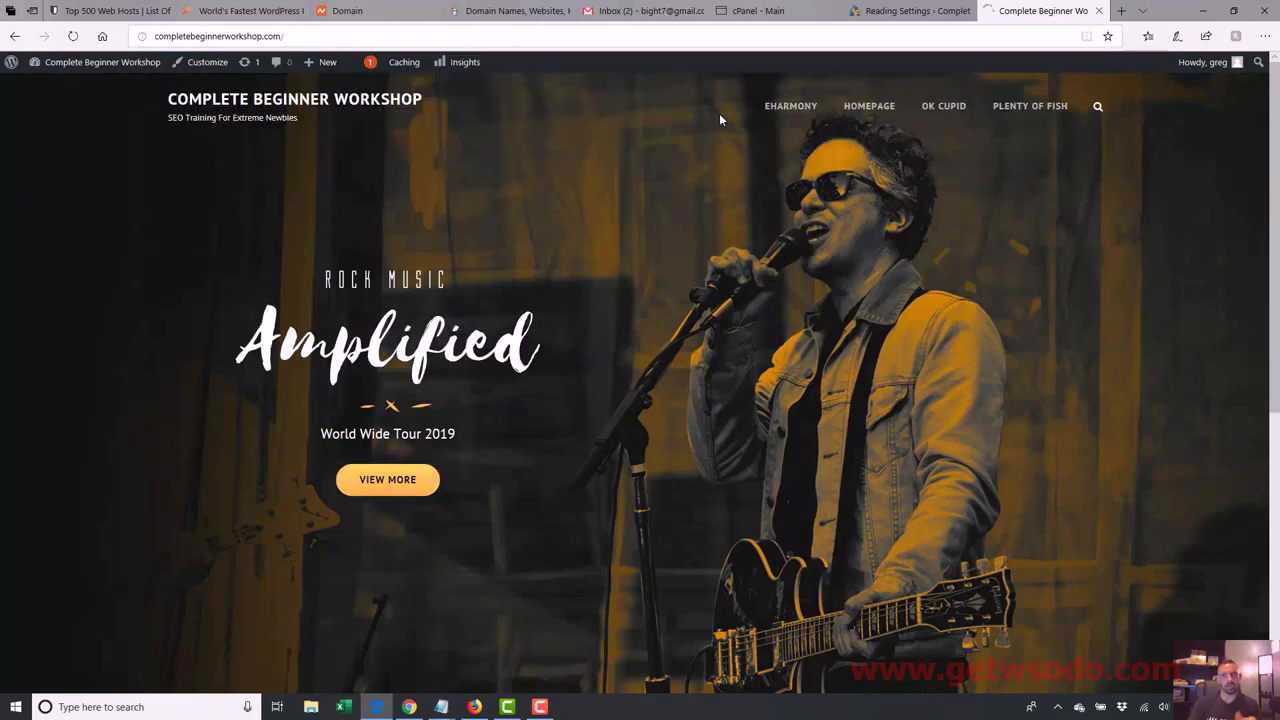
scroll(719, 113, "down", 10)
scroll(431, 331, "down", 1)
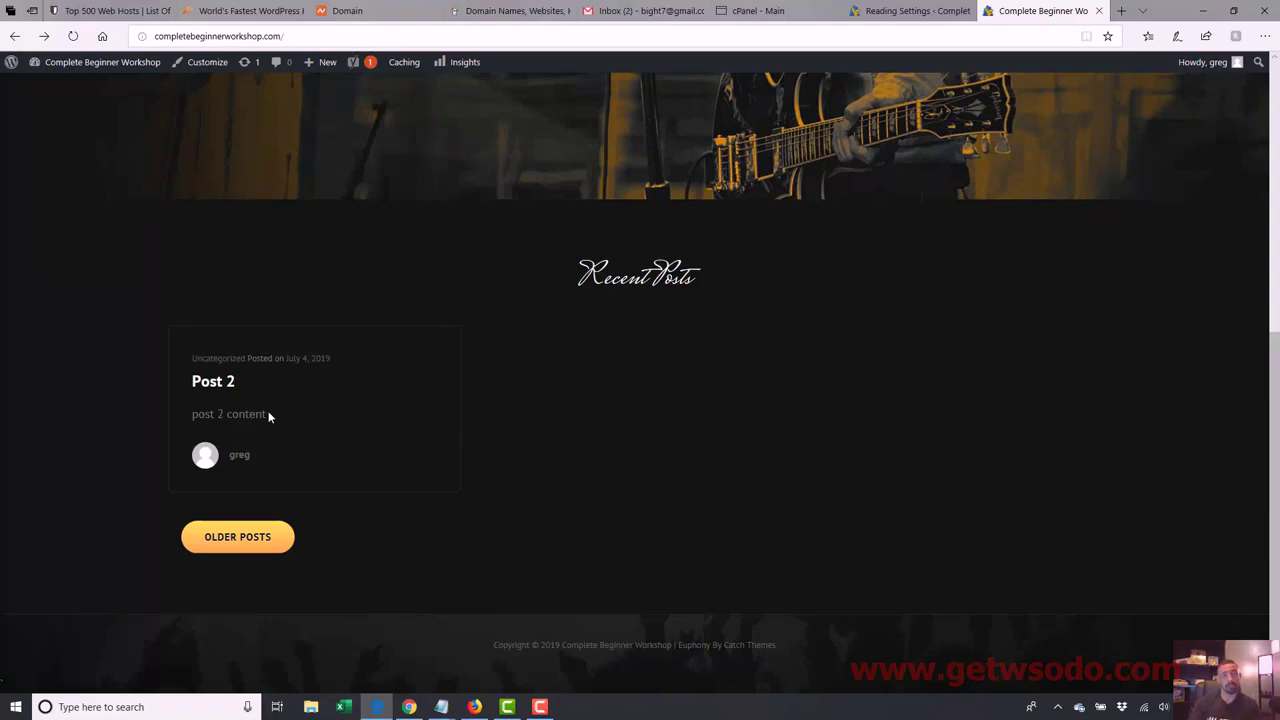
- Set blog pages to show at most 10 posts in the reading settings and save the changes
left_click(912, 10)
scroll(321, 443, "down", 1)
left_click_drag(296, 493, 183, 497)
type("10")
scroll(323, 551, "down", 1)
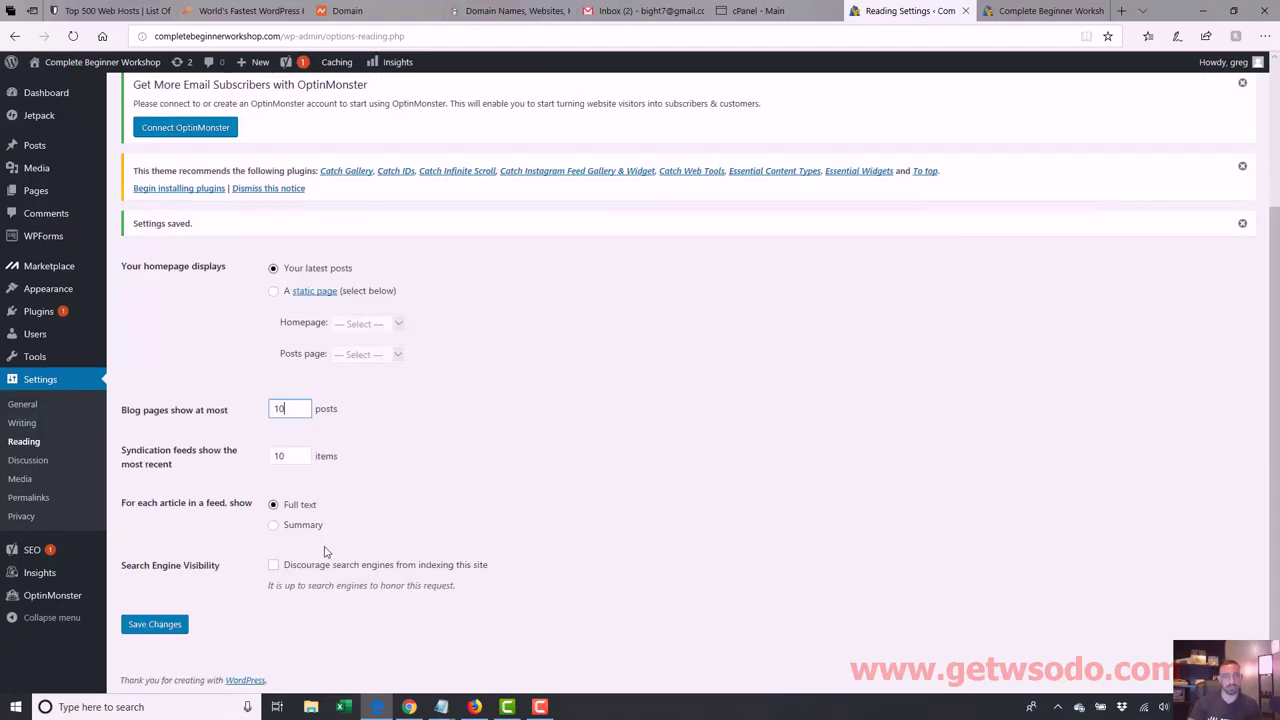
left_click(155, 624)
- Reload the live homepage again and check its Recent Posts section against the restored post limit
left_click(1022, 18)
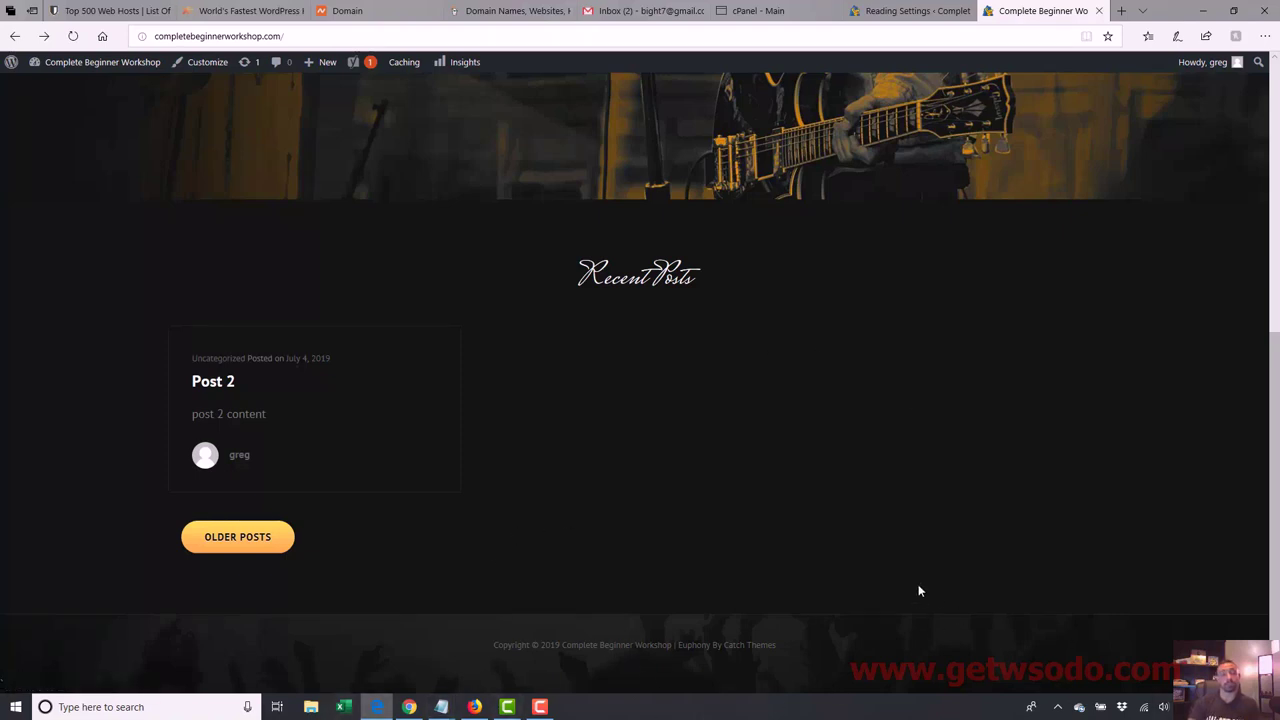
left_click(936, 44)
key("Return")
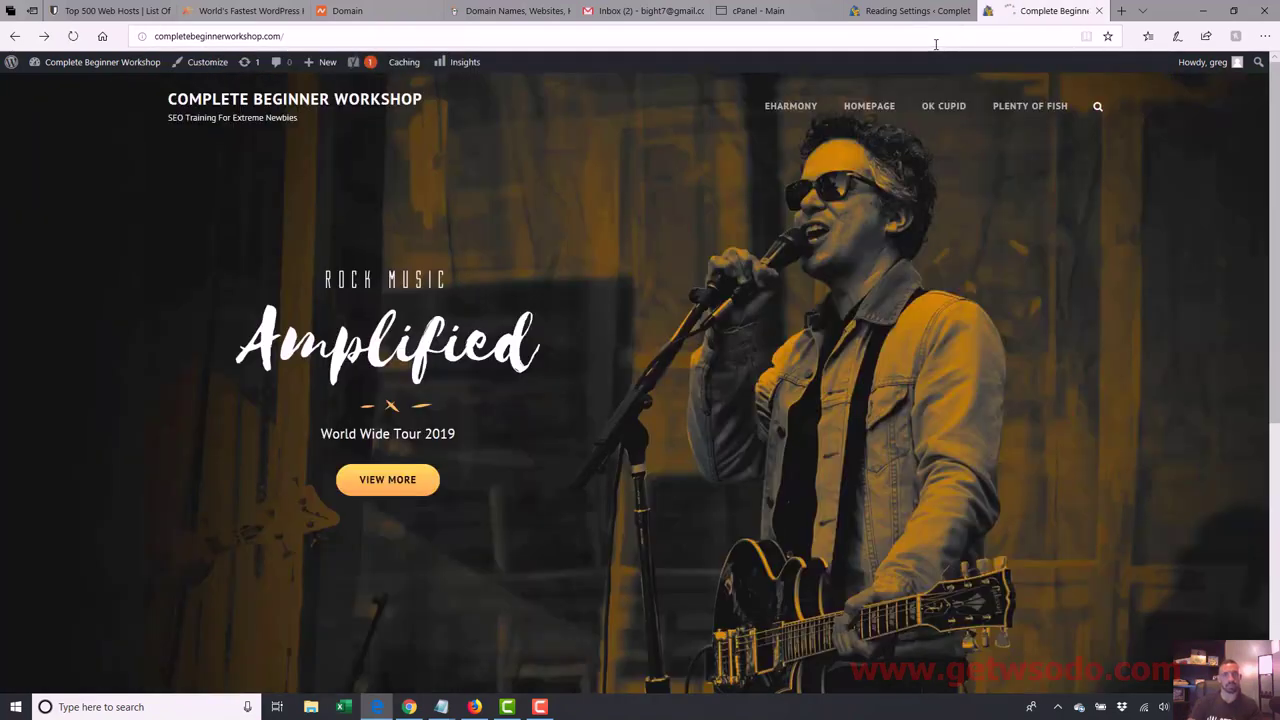
scroll(1278, 480, "down", 7)
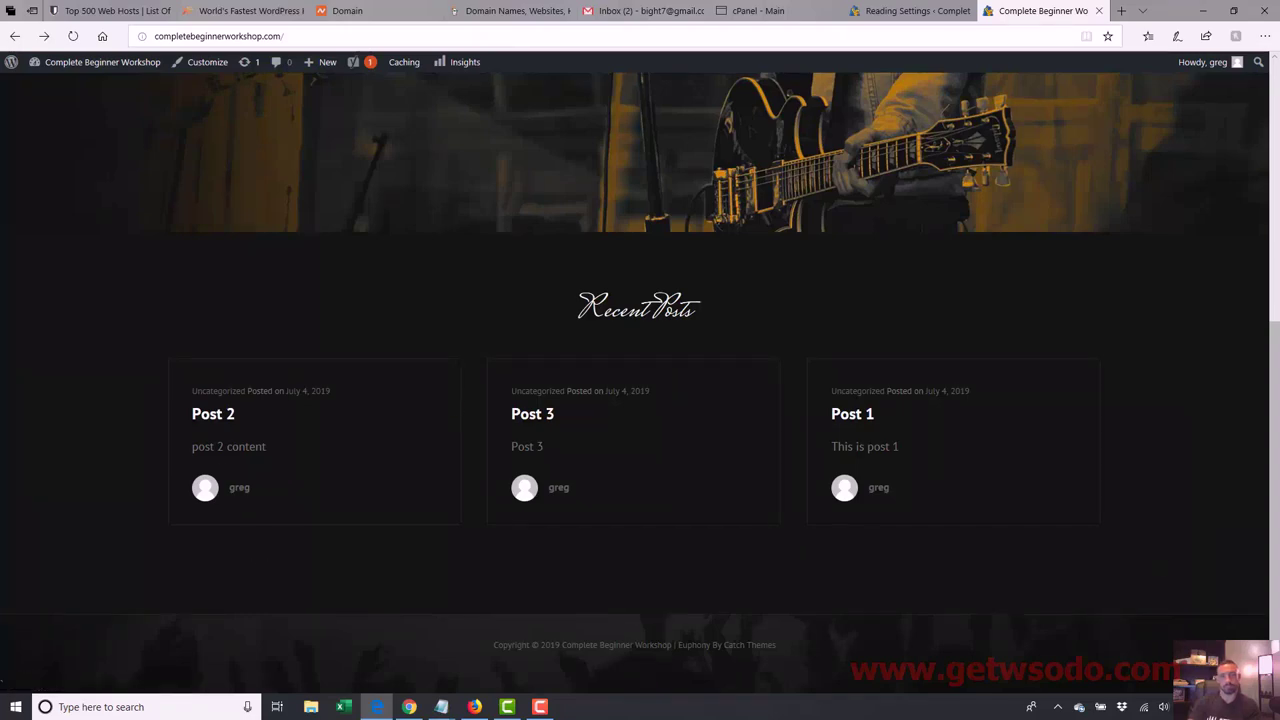
scroll(1274, 480, "up", 1)
scroll(1278, 248, "up", 6)
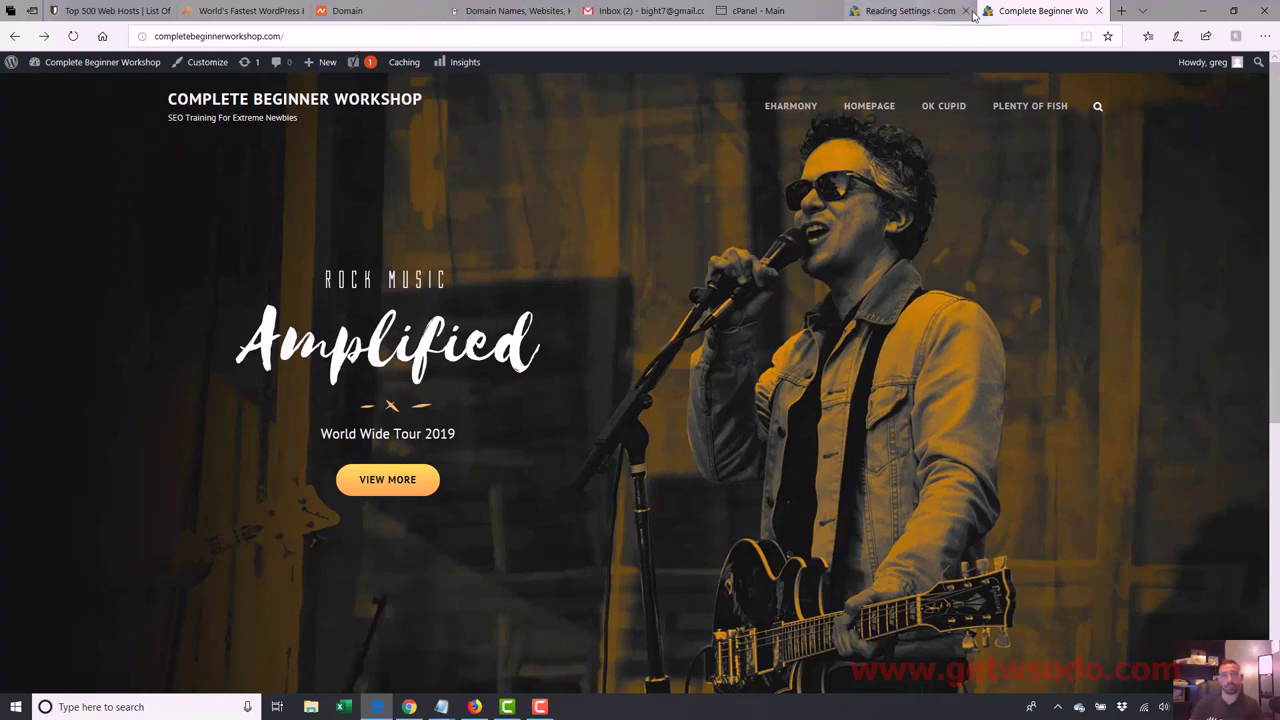
- Return to the dashboard and open the Add Themes gallery from the list of installed themes
left_click(918, 8)
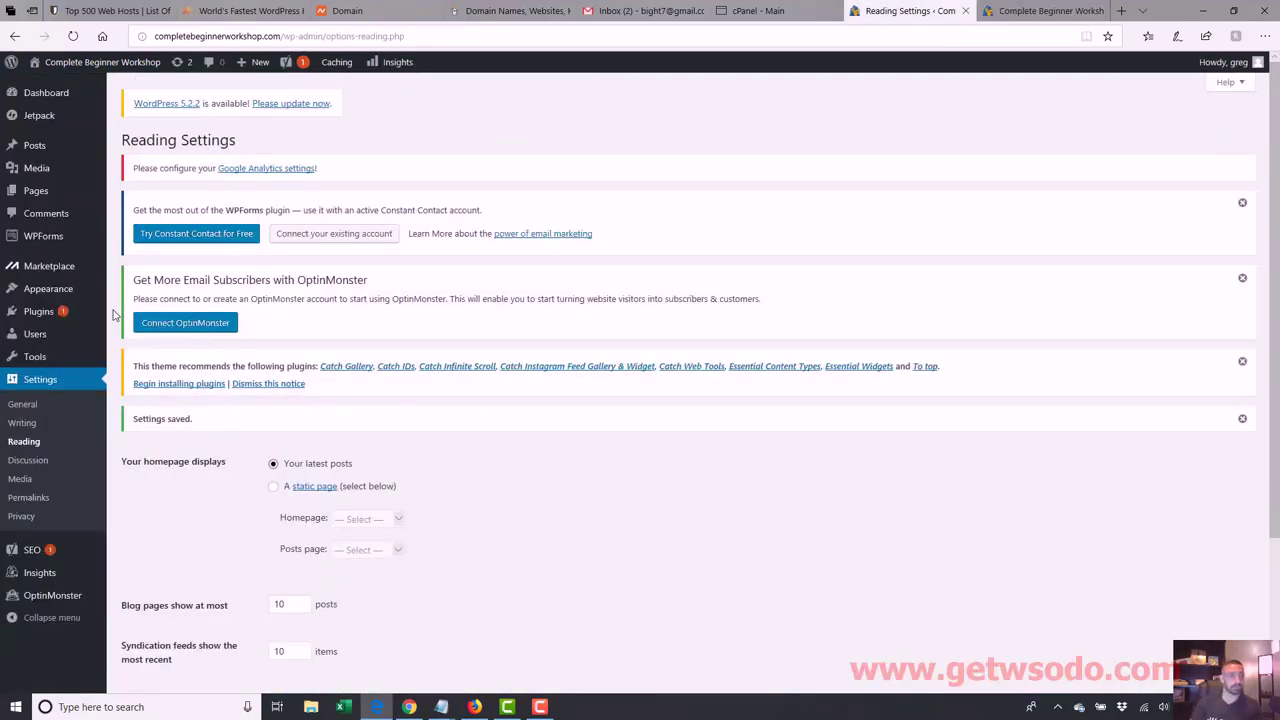
mouse_move(86, 302)
left_click(129, 292)
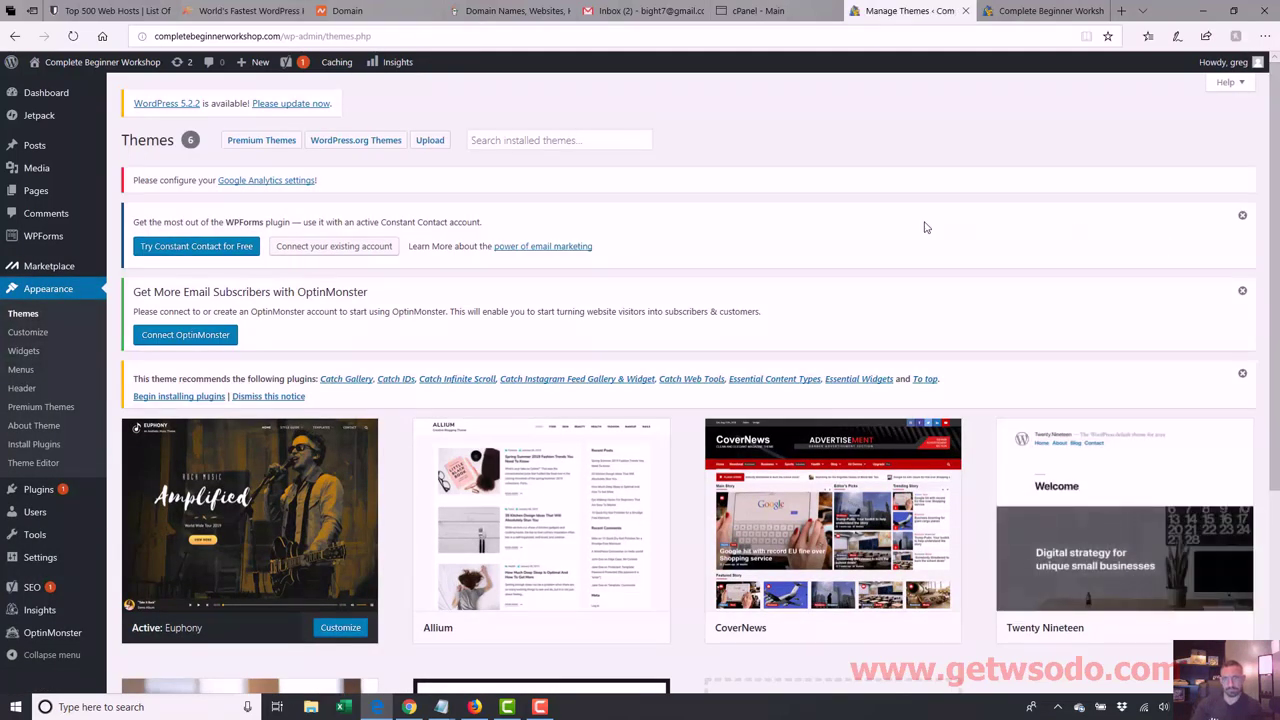
scroll(869, 624, "down", 3)
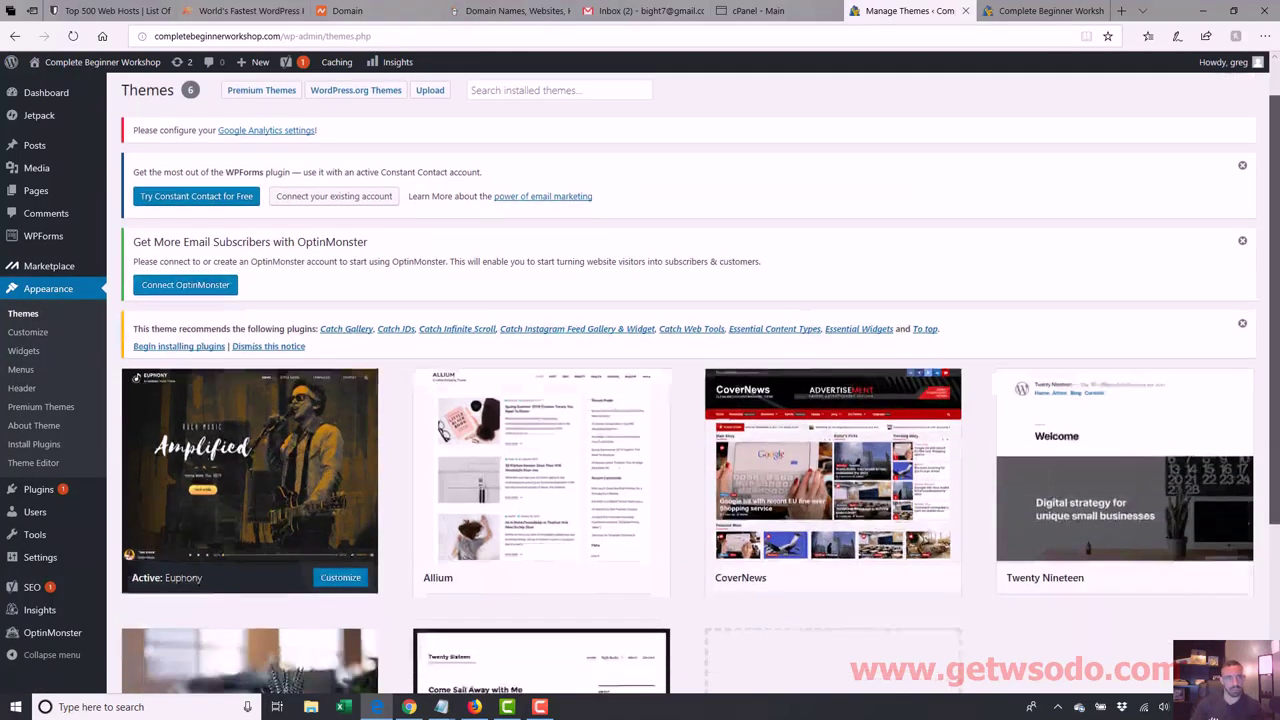
left_click(899, 537)
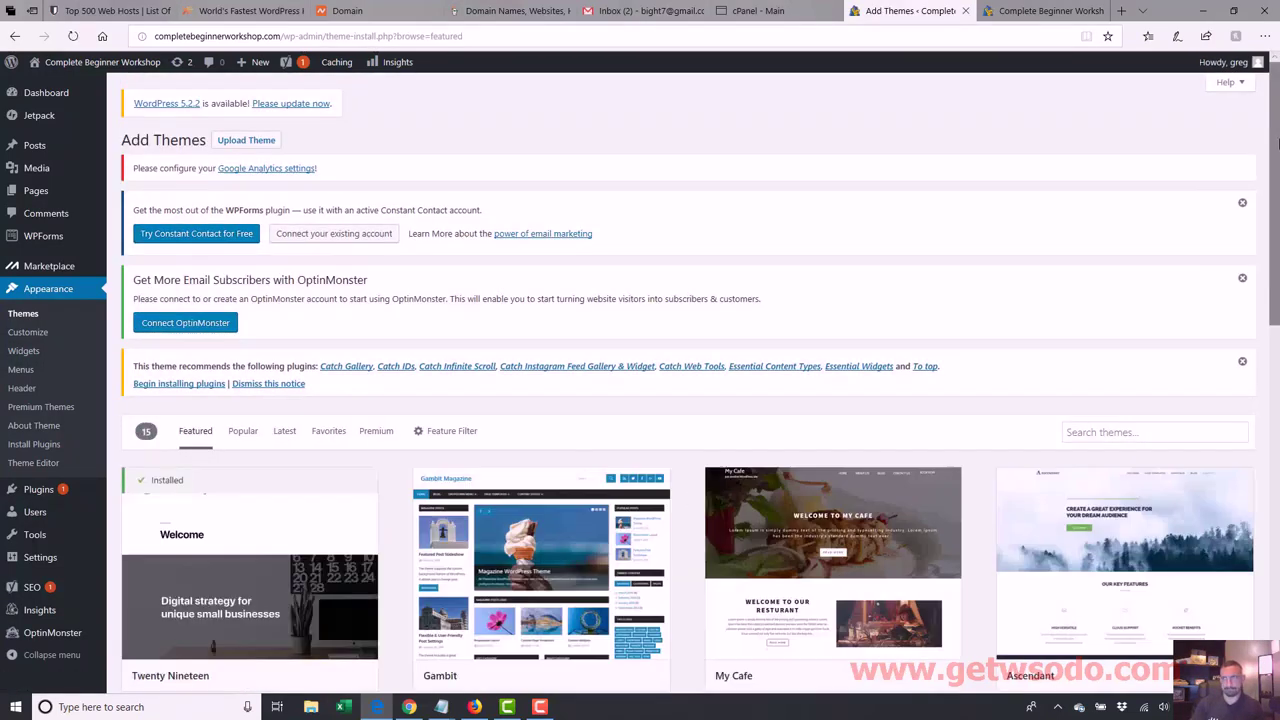
- Browse the Featured themes in the Add Themes gallery through to the end of the list
left_click_drag(1277, 143, 1276, 264)
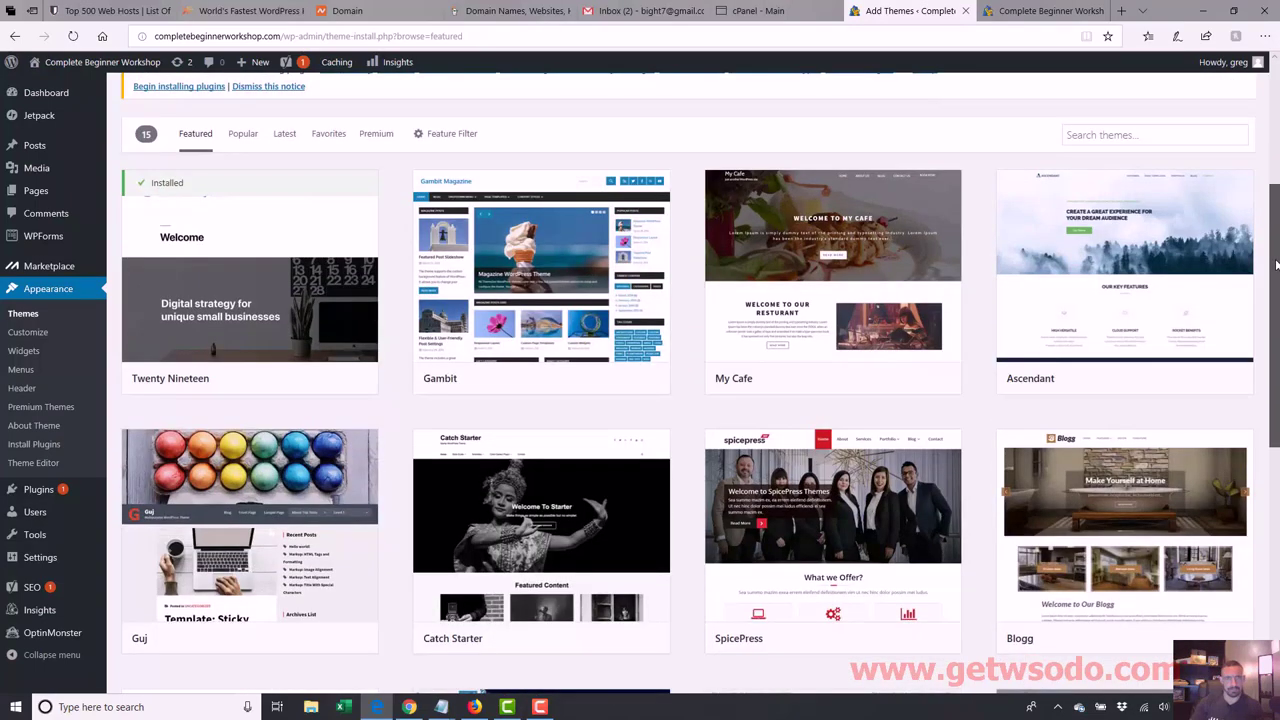
scroll(900, 290, "up", 1)
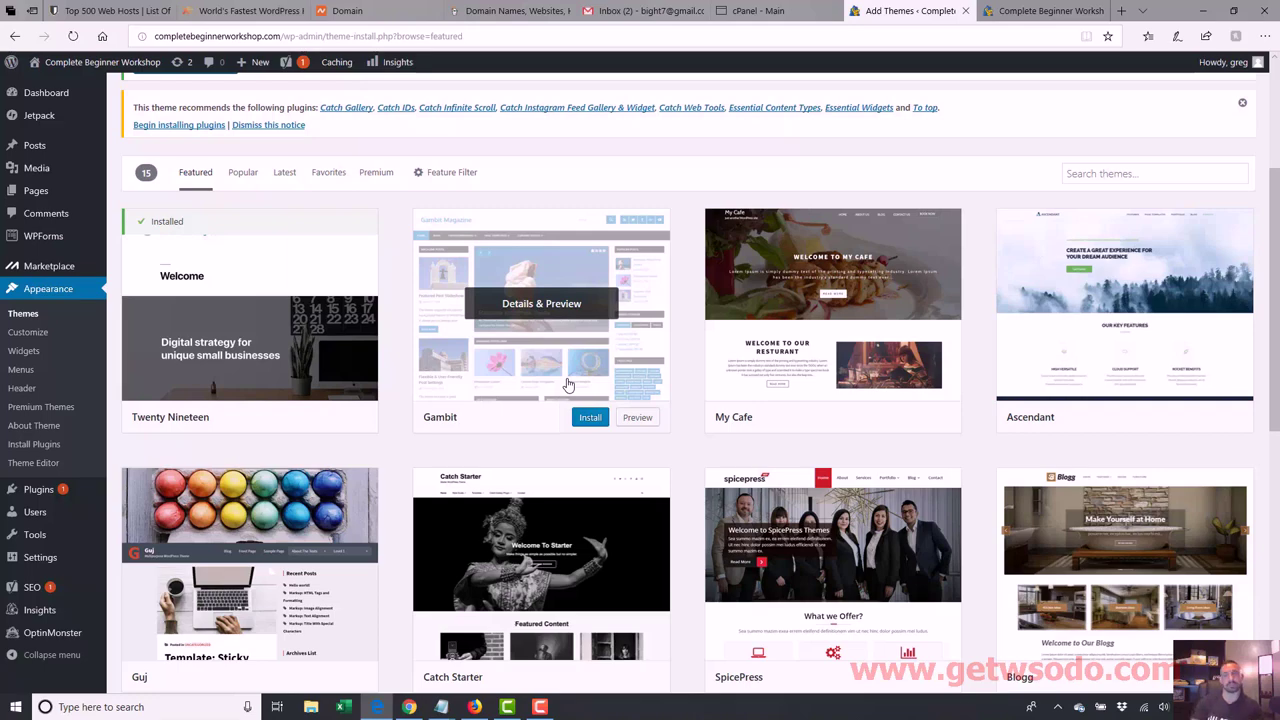
scroll(1277, 374, "down", 3)
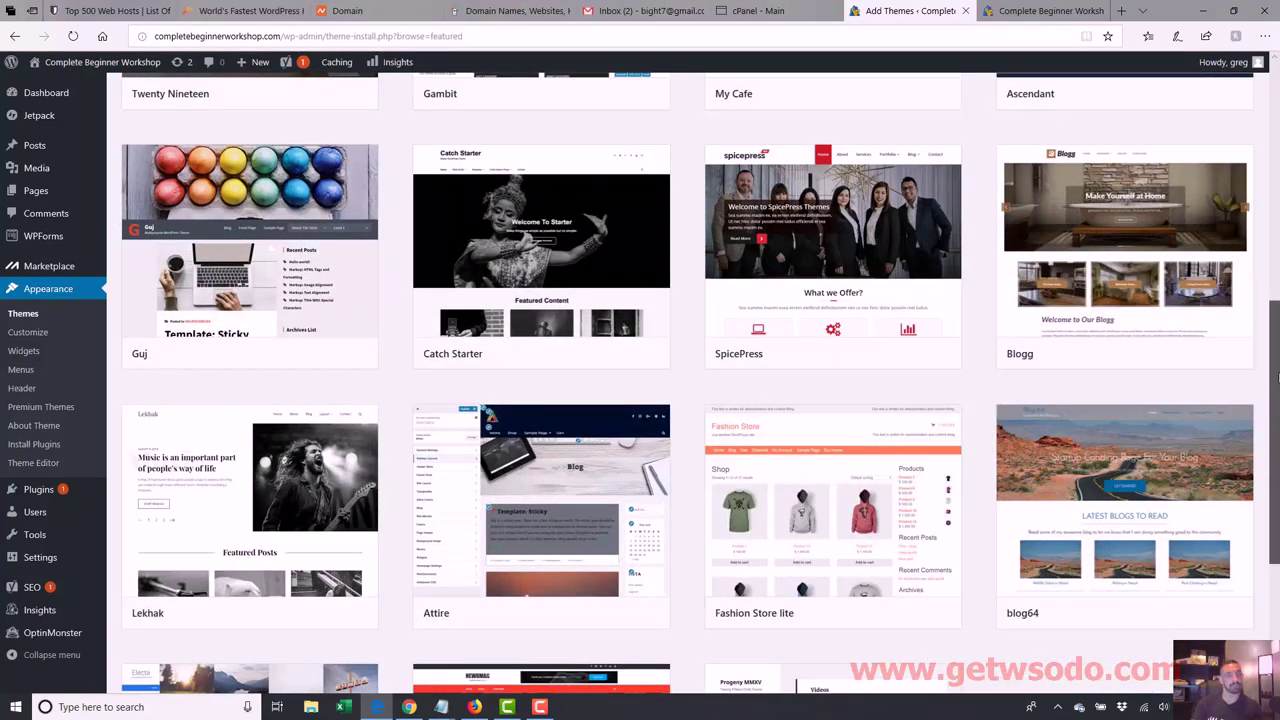
scroll(1277, 374, "down", 3)
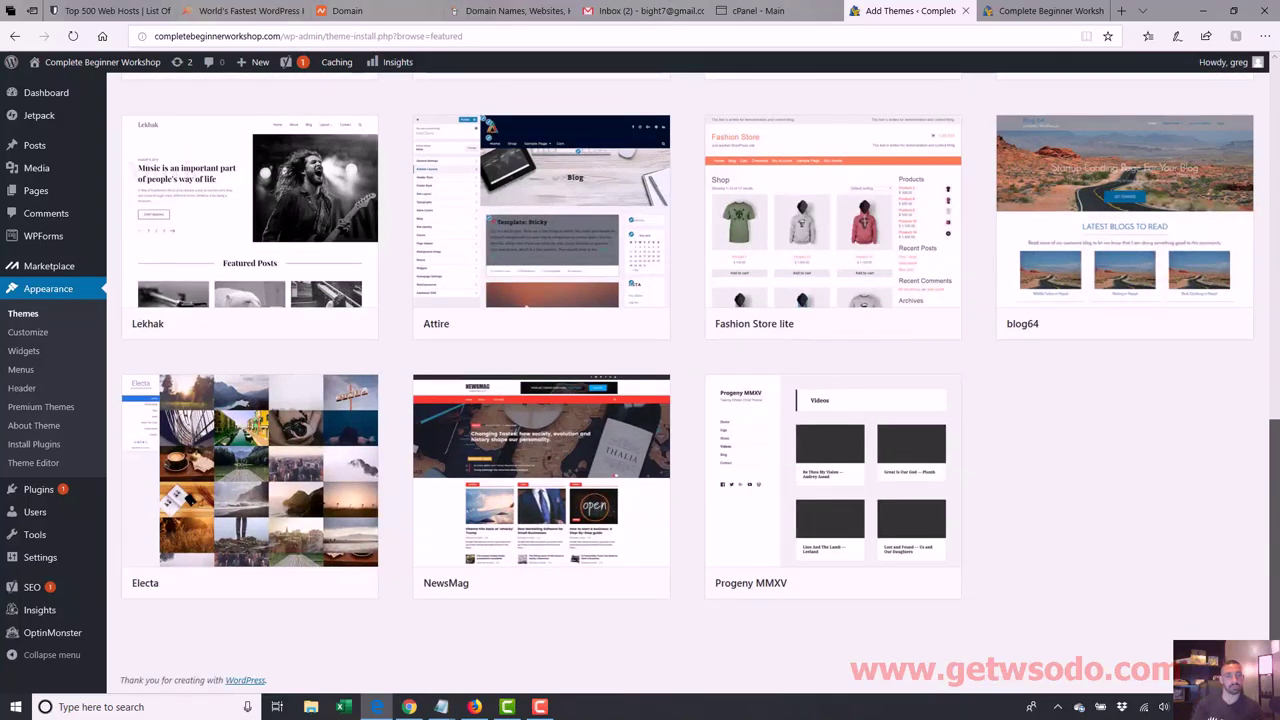
scroll(386, 180, "up", 10)
- Show the Popular themes in the gallery and look through their designs for a different homepage style
left_click(240, 290)
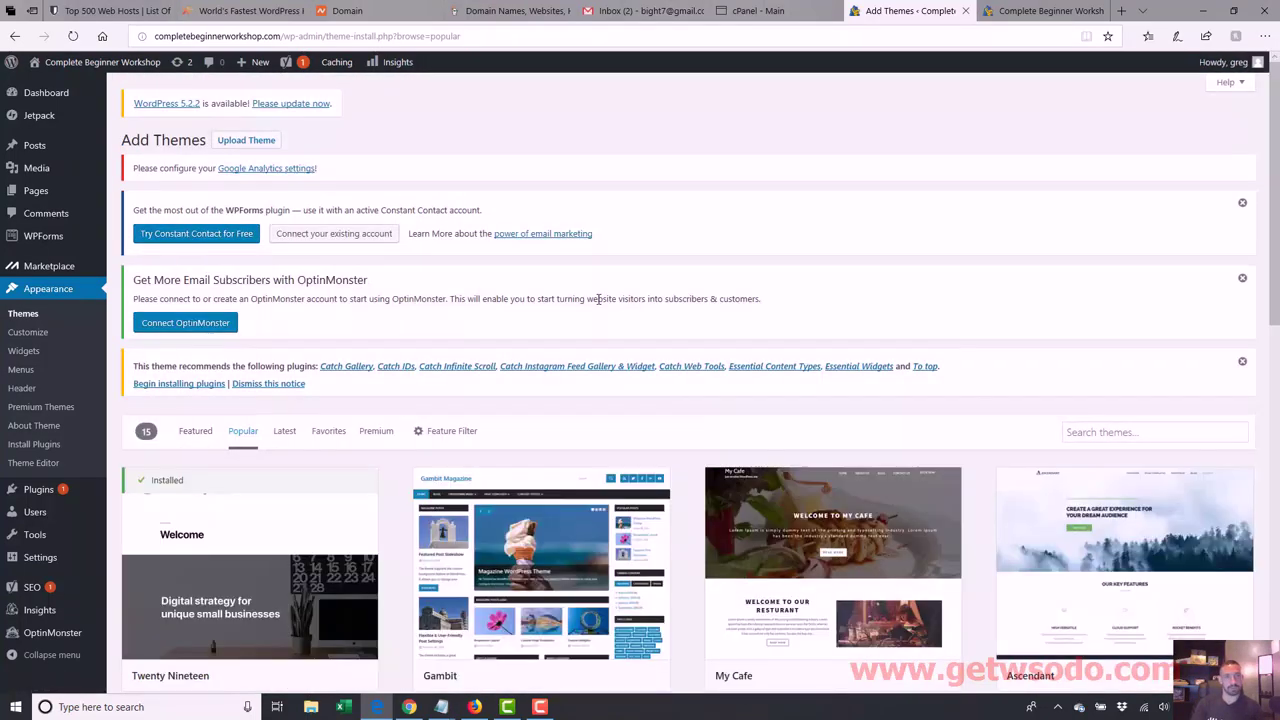
scroll(1276, 300, "down", 8)
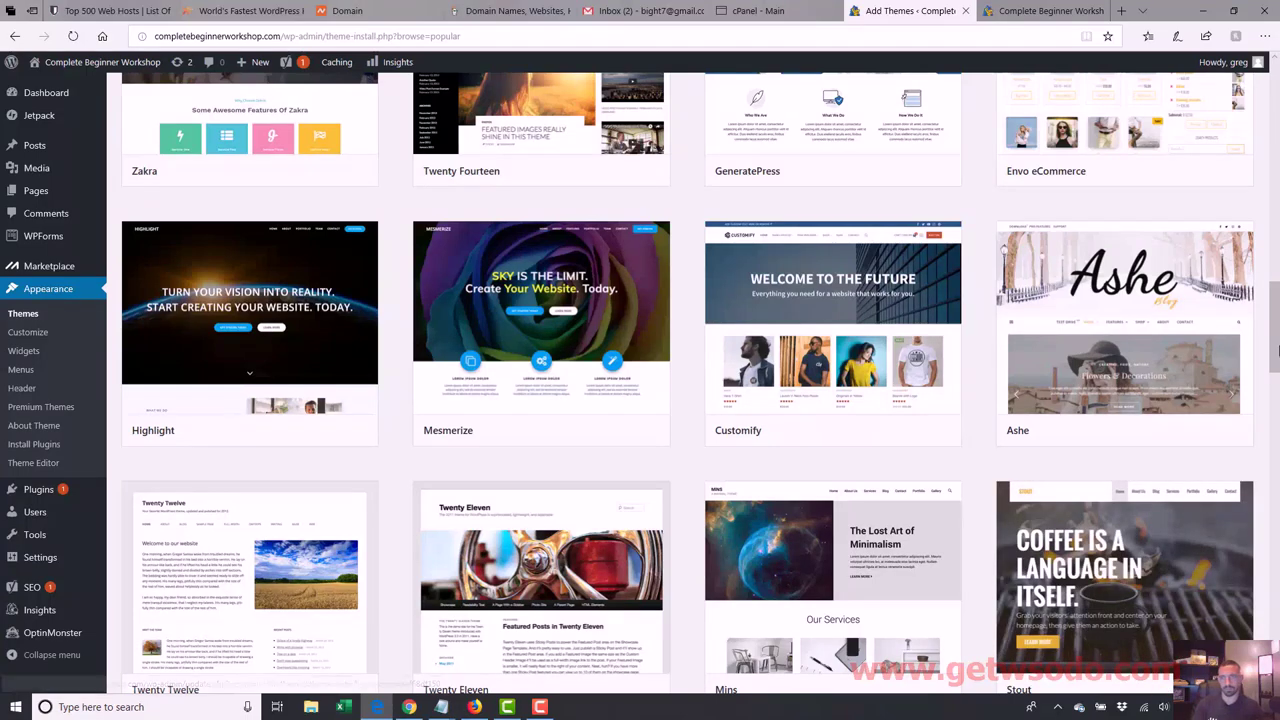
scroll(1108, 483, "down", 1)
scroll(1277, 423, "down", 5)
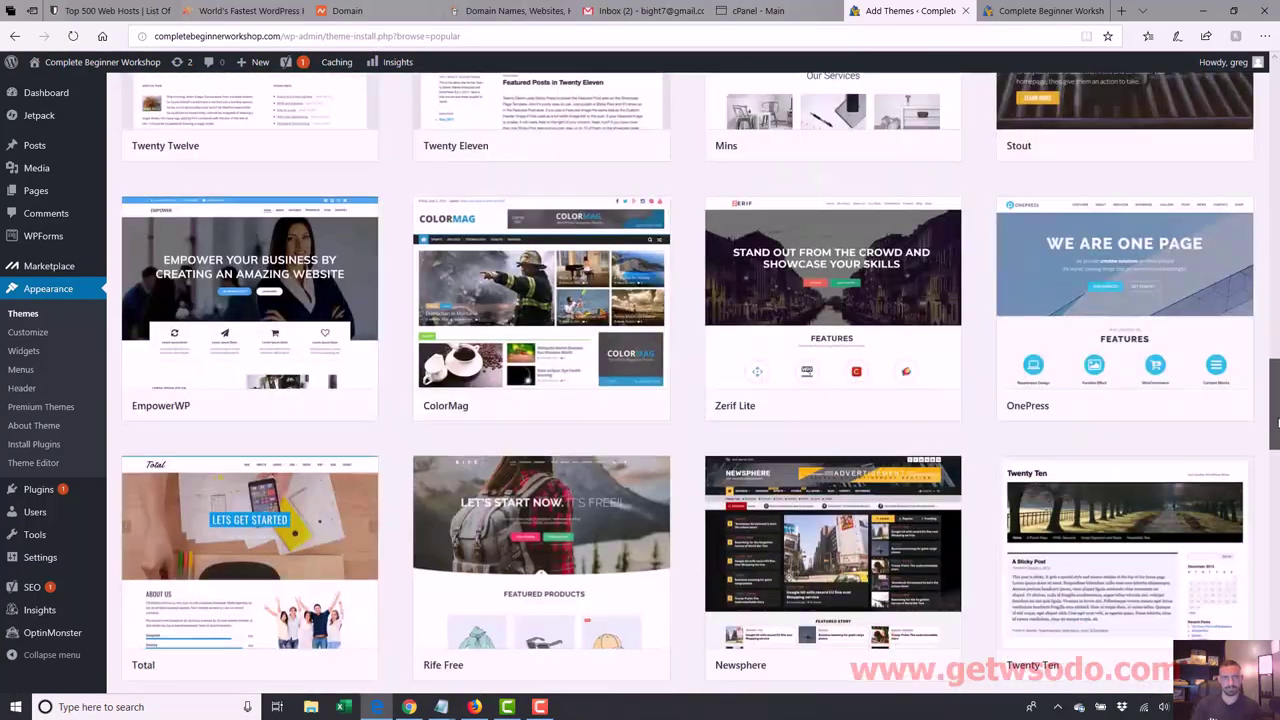
left_click_drag(1277, 423, 1275, 555)
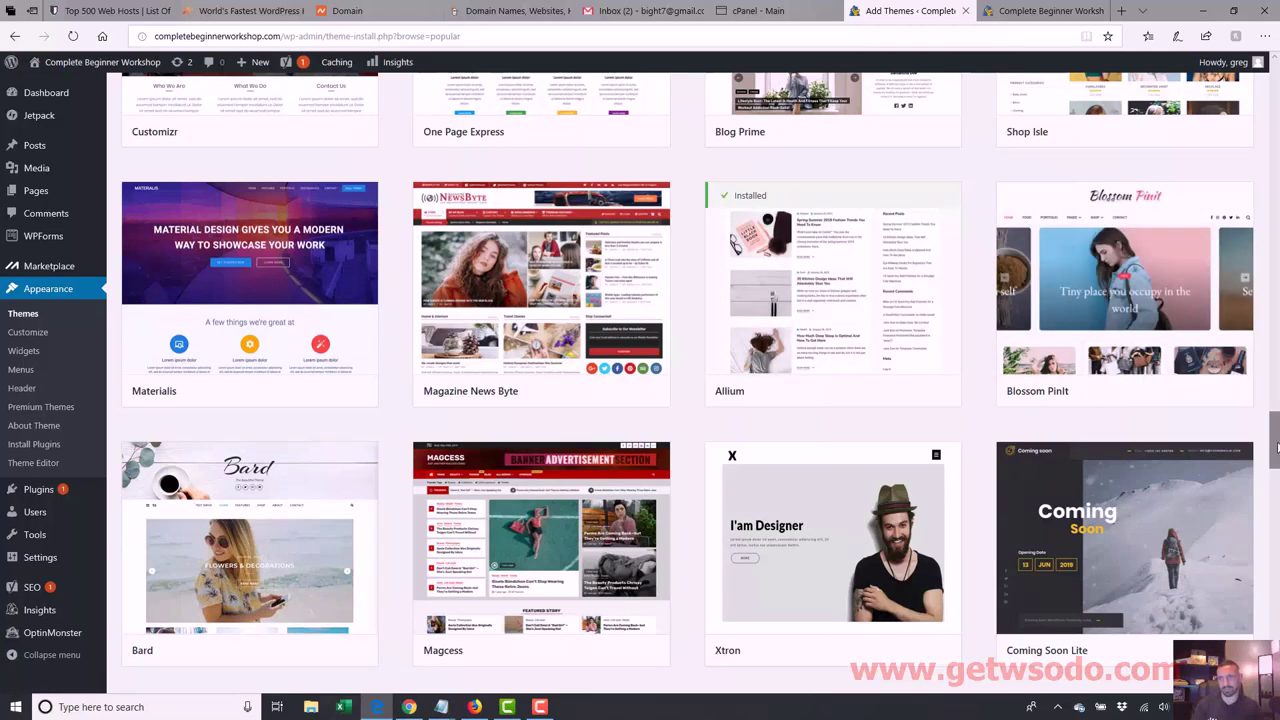
left_click_drag(1276, 452, 1276, 462)
scroll(1275, 470, "down", 1)
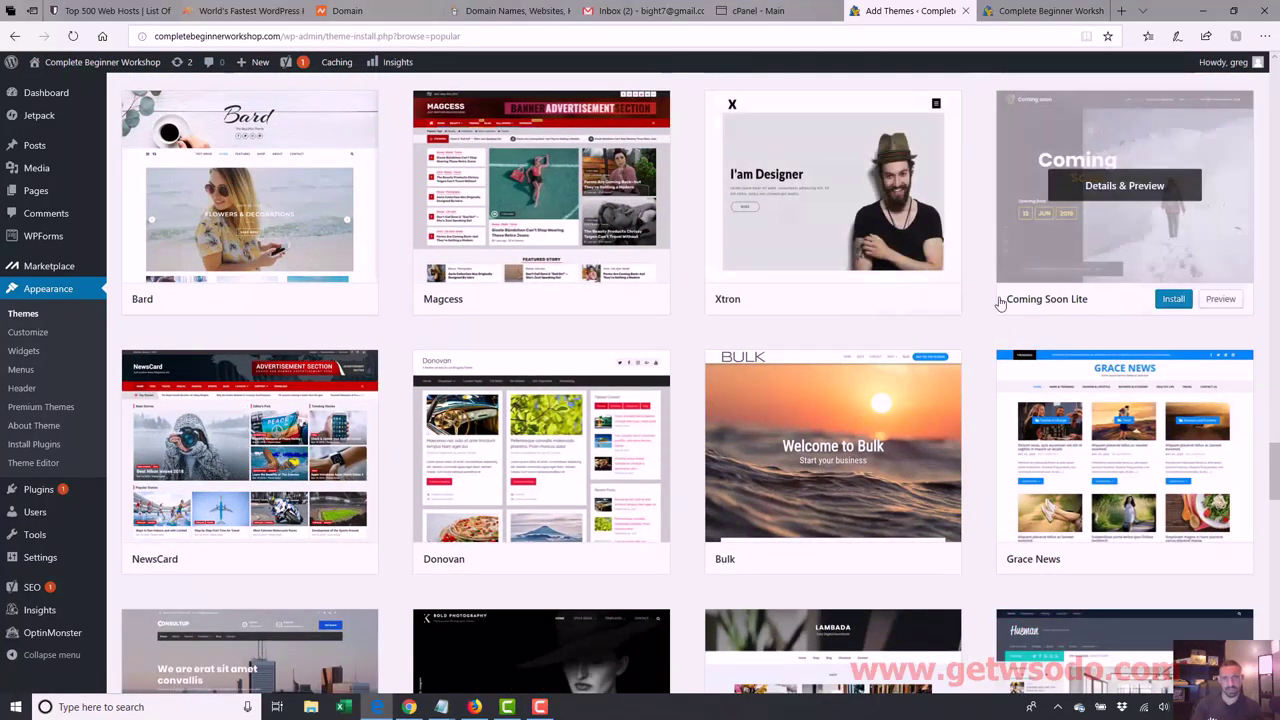
left_click_drag(1275, 463, 1276, 531)
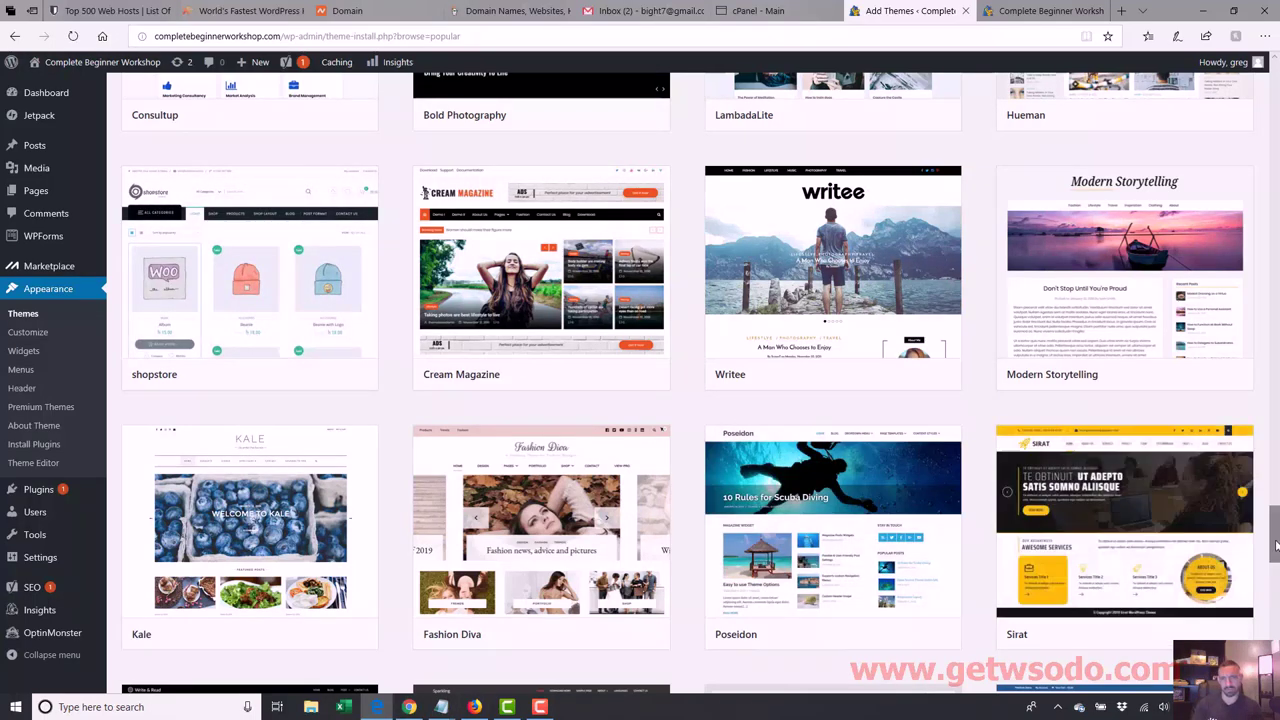
left_click_drag(1276, 530, 1275, 564)
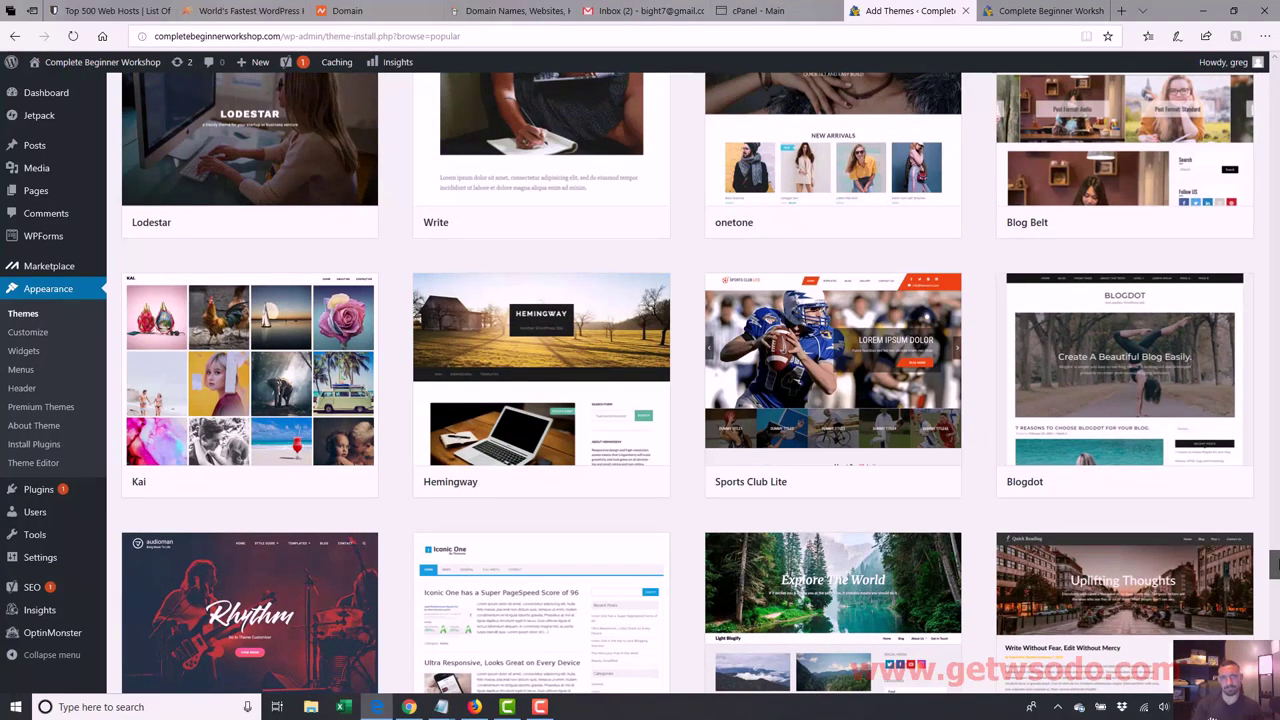
left_click_drag(1274, 565, 1275, 612)
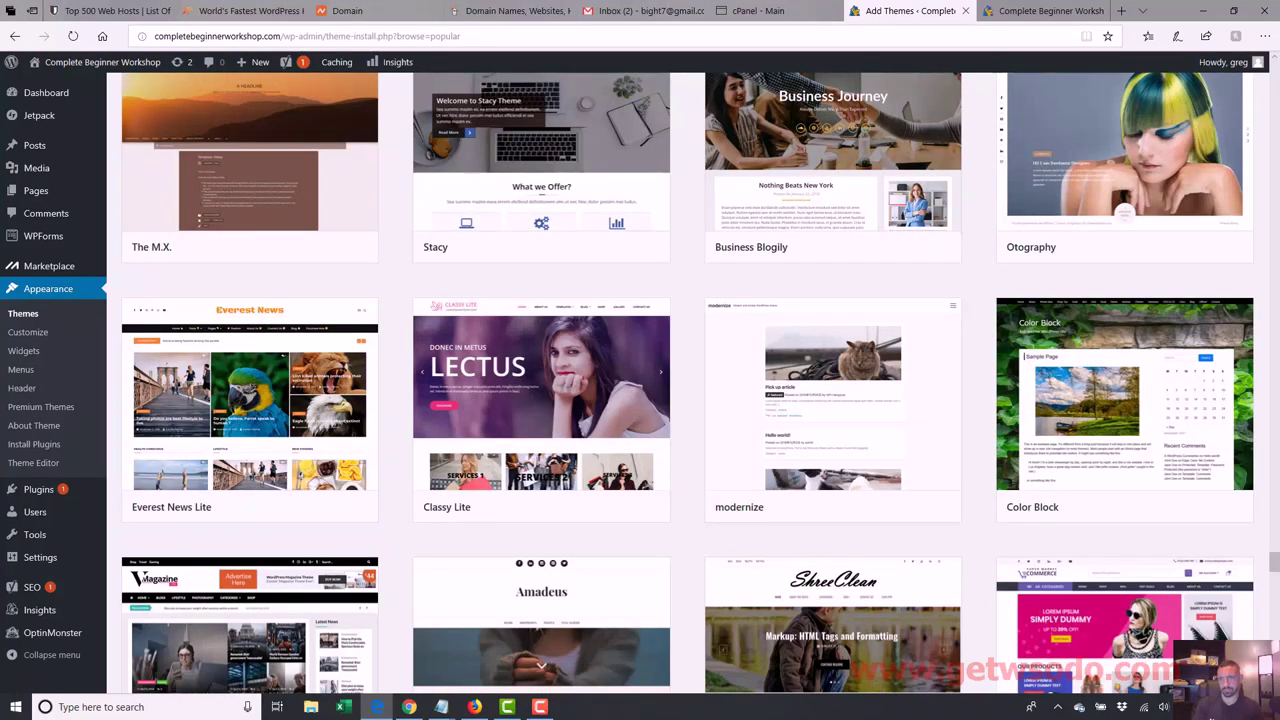
- Install the Real One Page theme from the Popular themes and activate it
scroll(1272, 580, "down", 6)
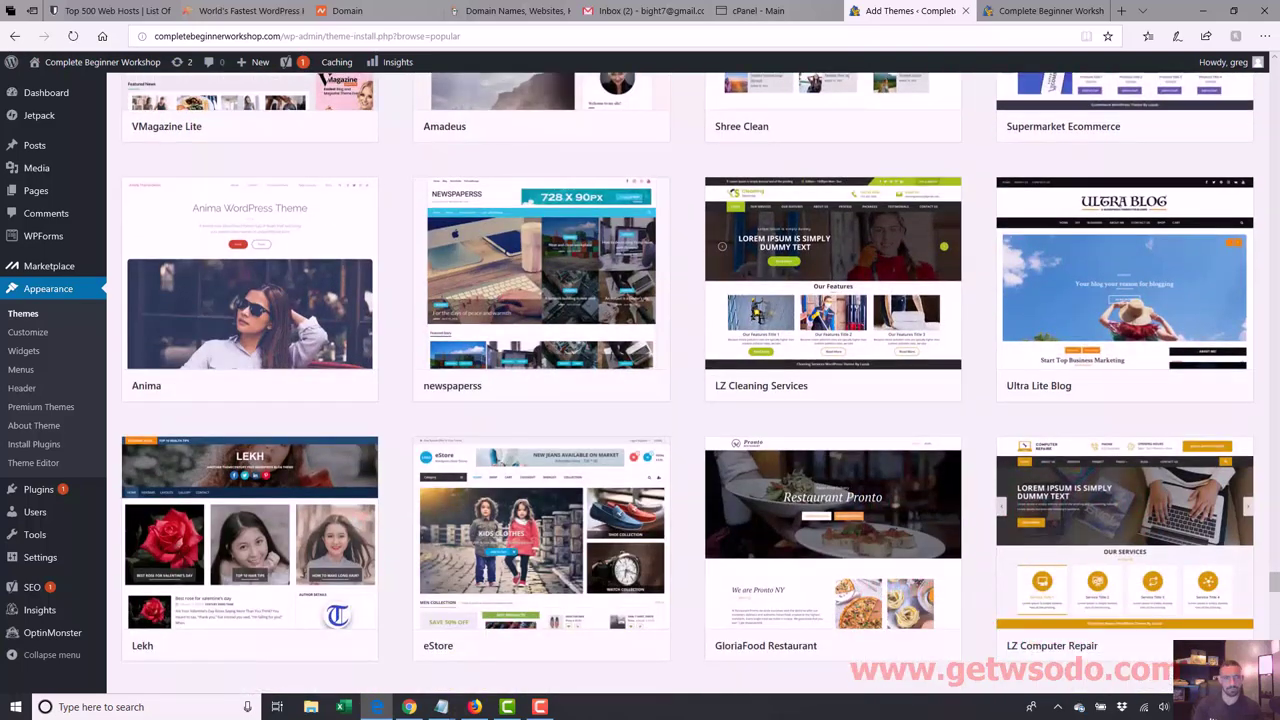
scroll(688, 384, "down", 4)
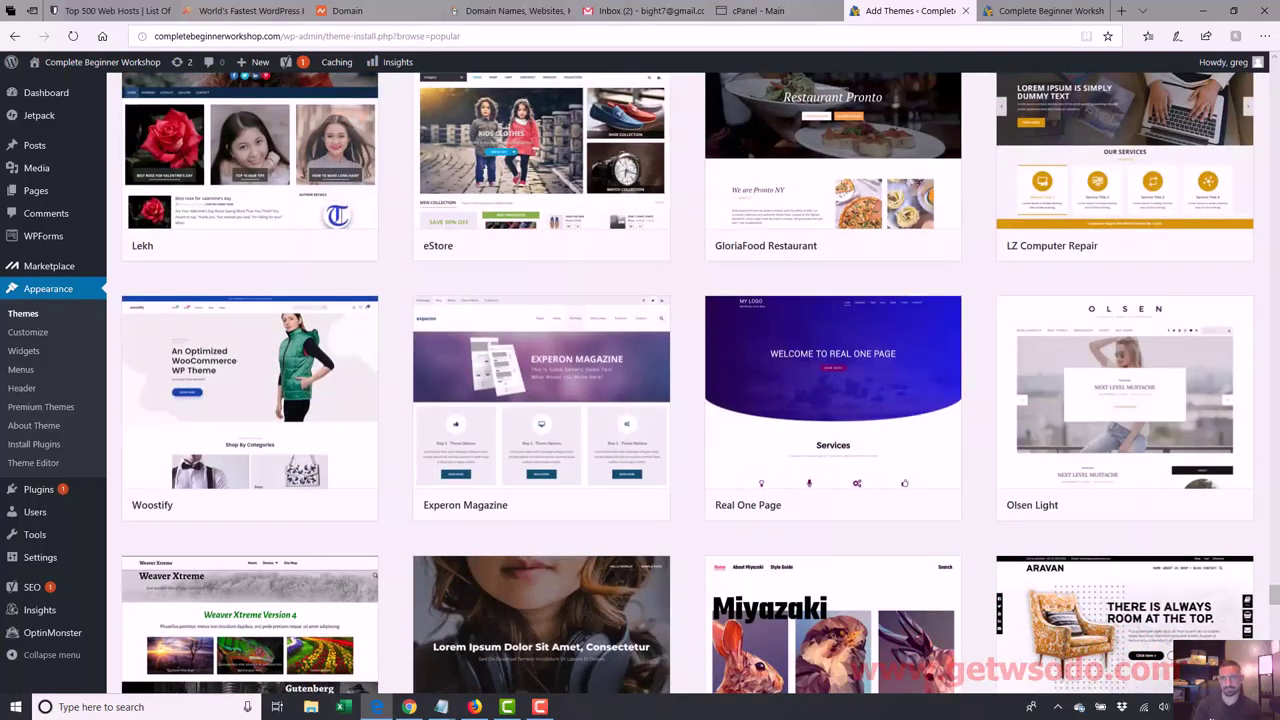
scroll(816, 176, "down", 2)
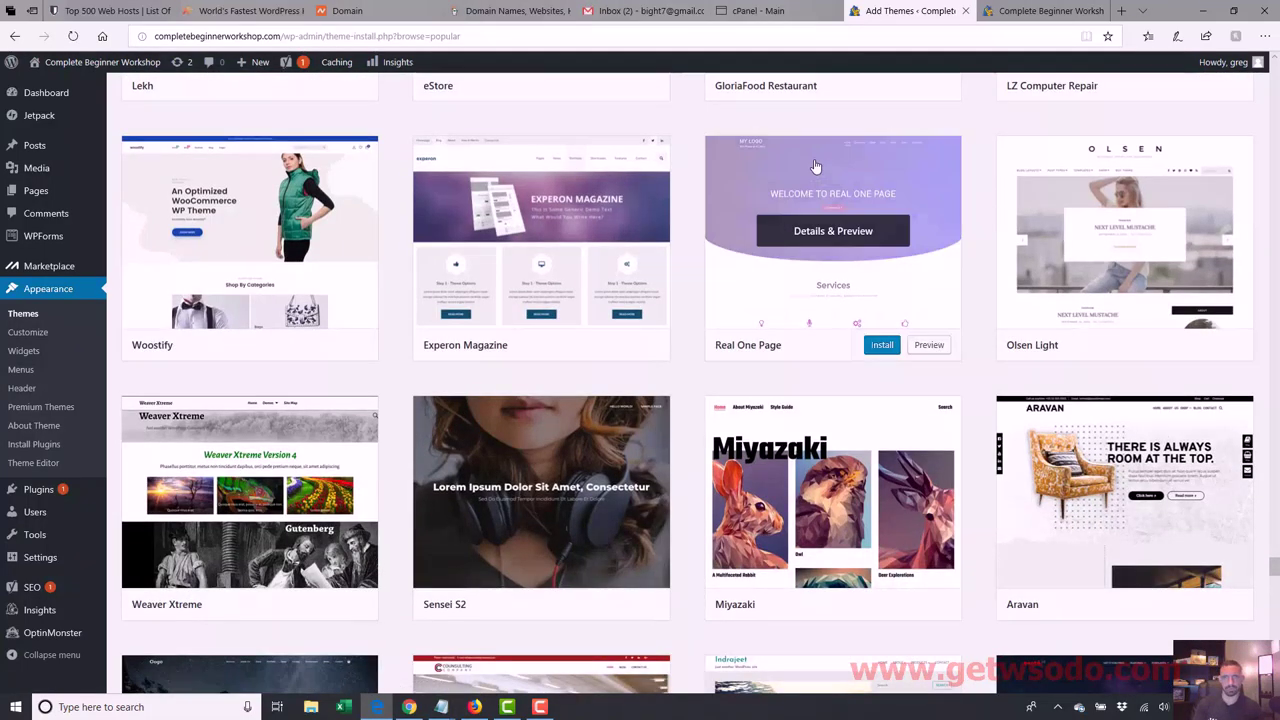
left_click(873, 345)
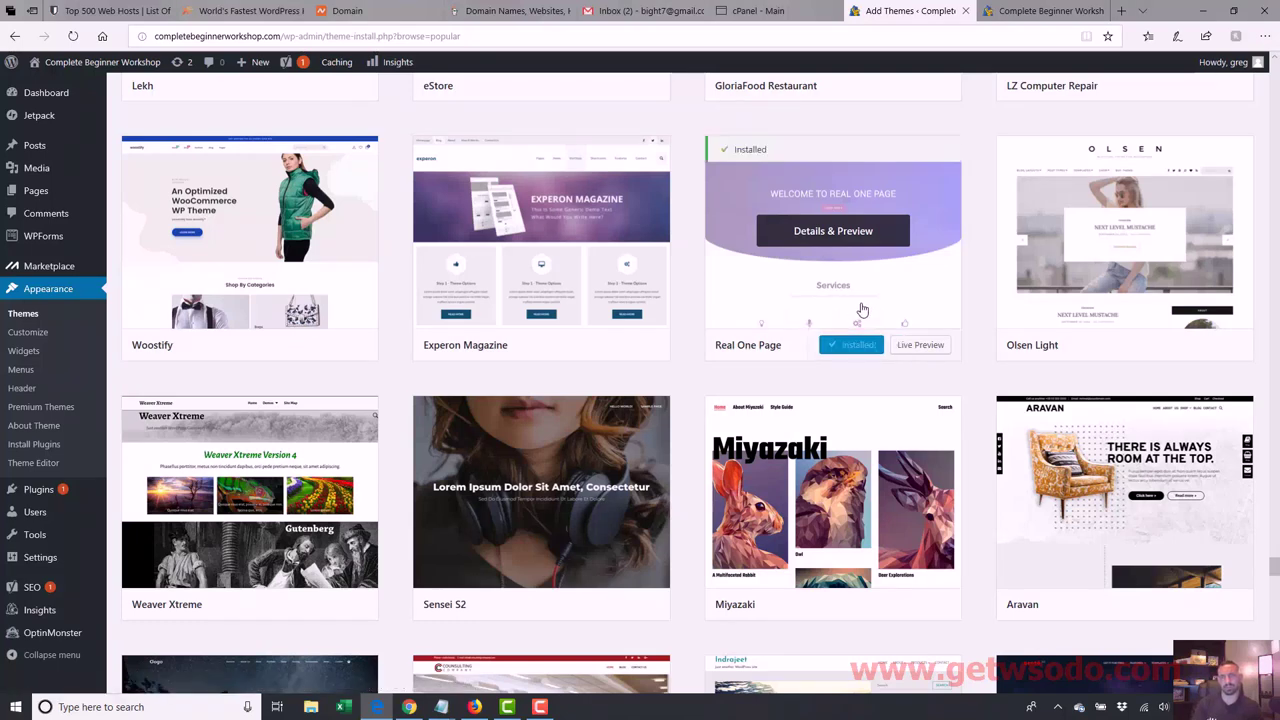
left_click(856, 345)
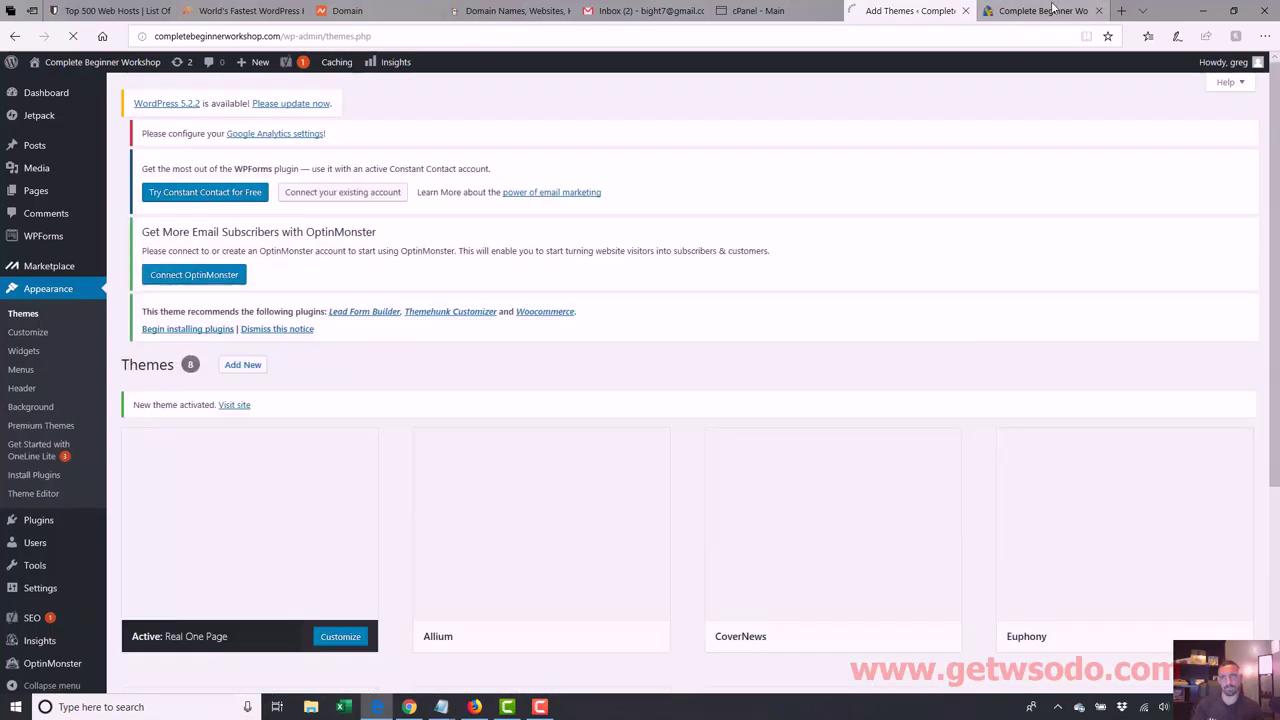
- Reload the live homepage and examine its header, posts and sidebar under the Real One Page theme
left_click(1040, 11)
key("Return")
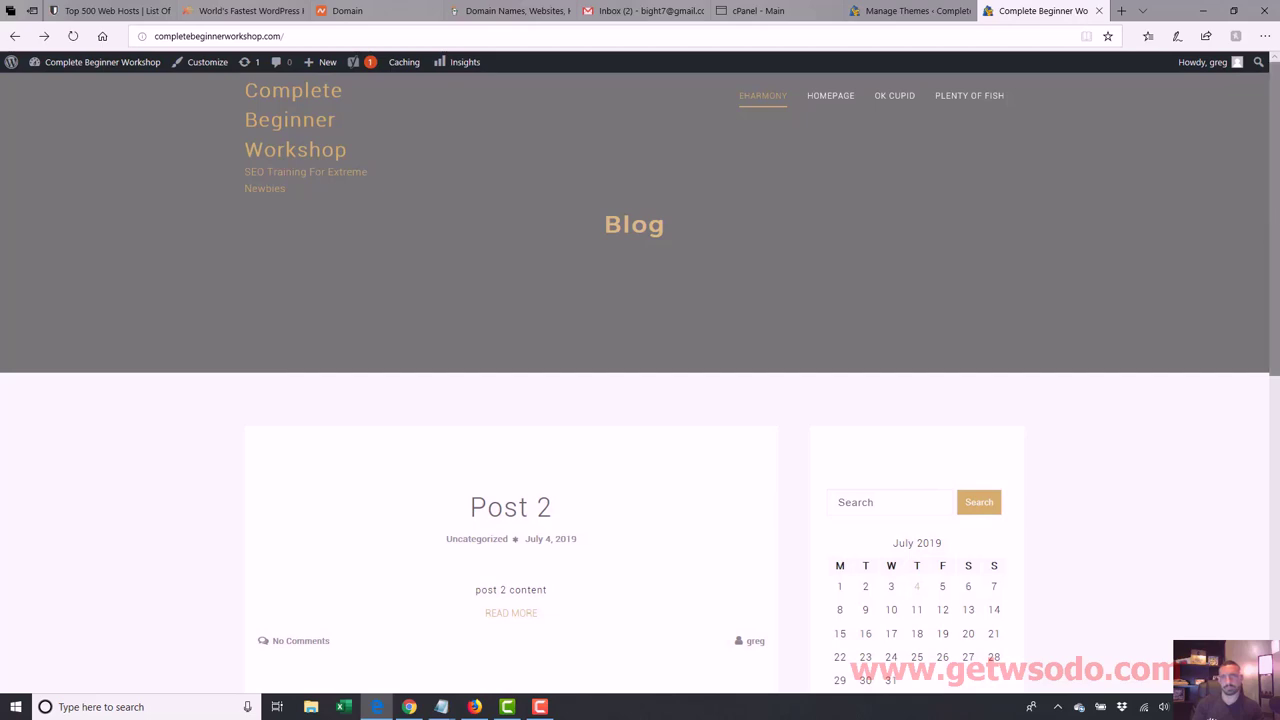
scroll(640, 400, "down", 10)
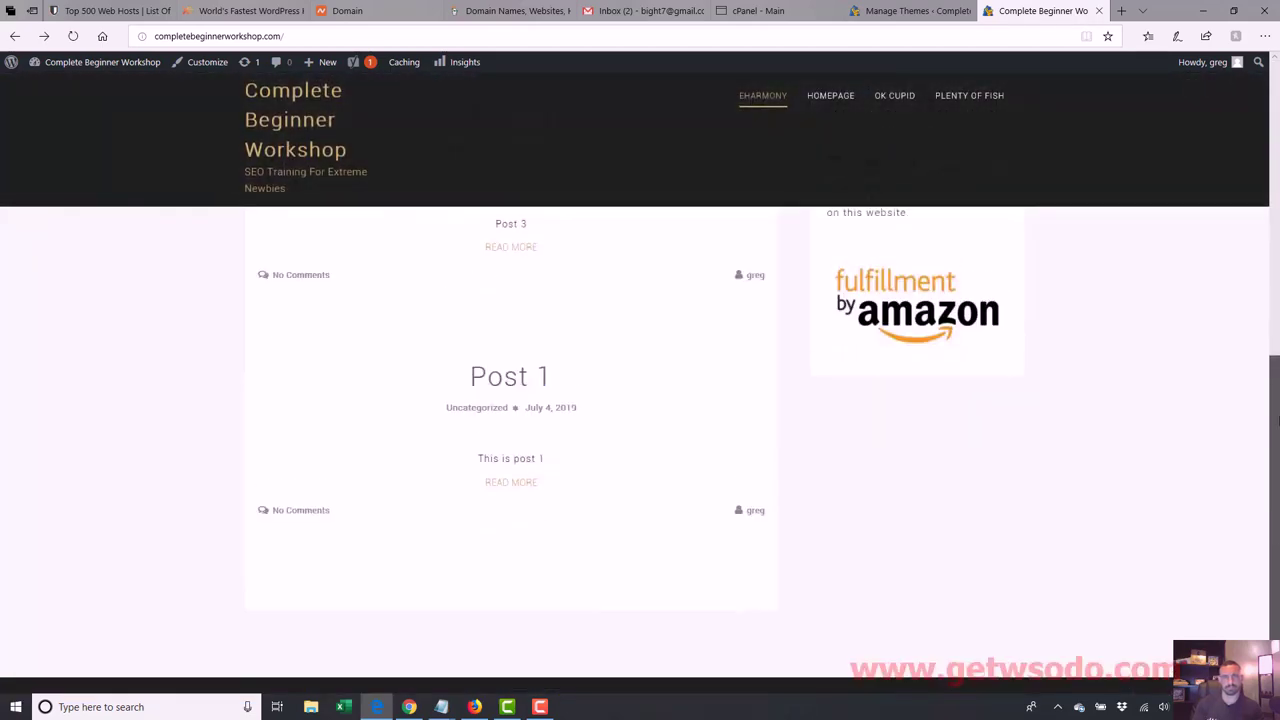
scroll(614, 210, "up", 10)
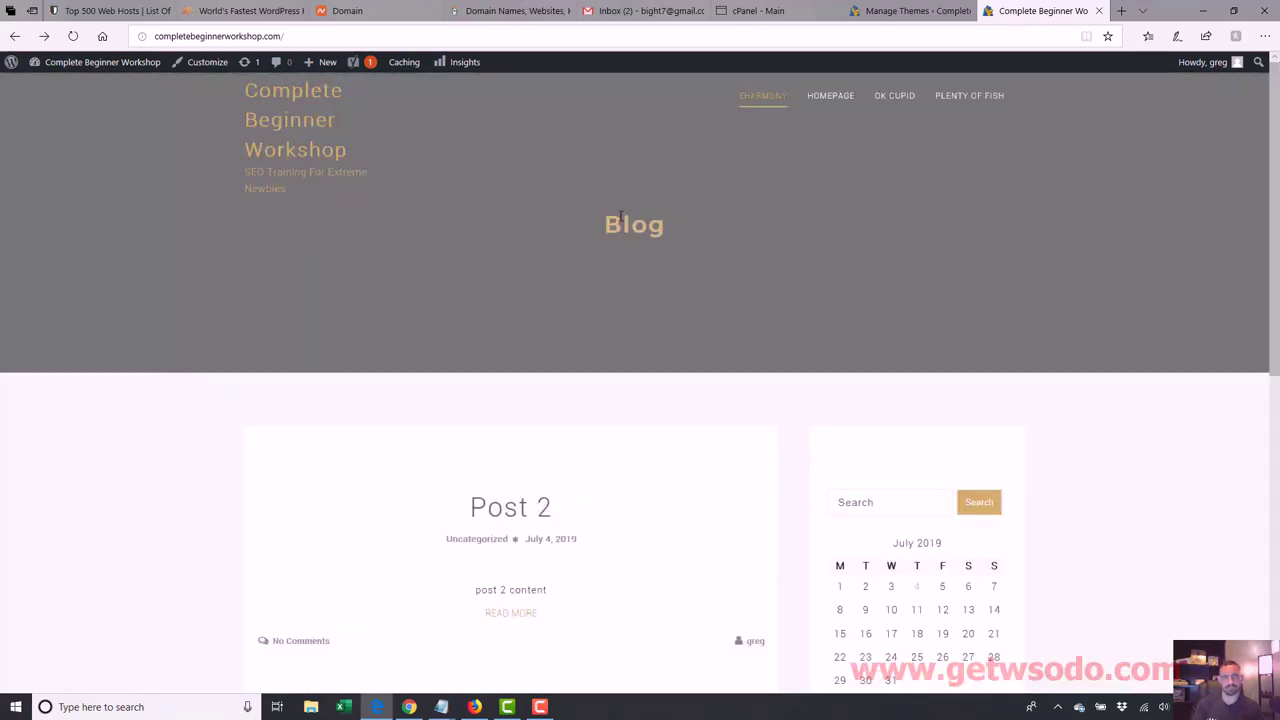
scroll(821, 235, "down", 6)
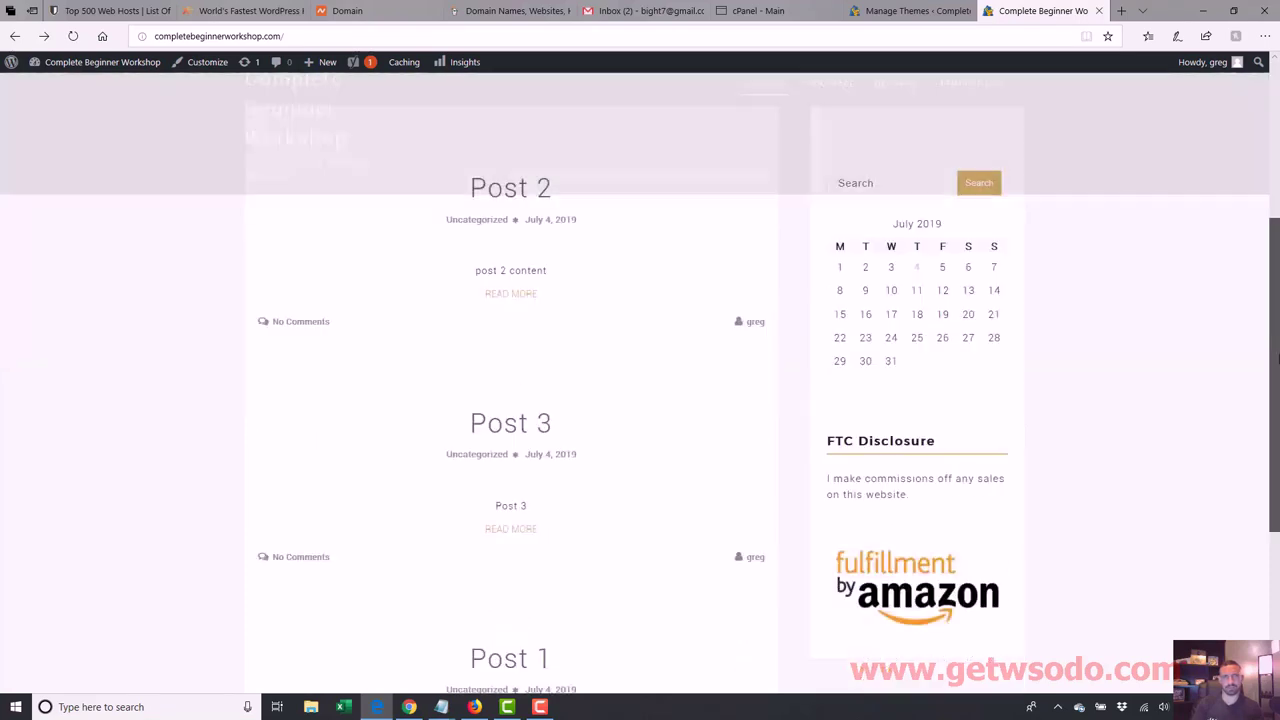
scroll(1277, 560, "up", 6)
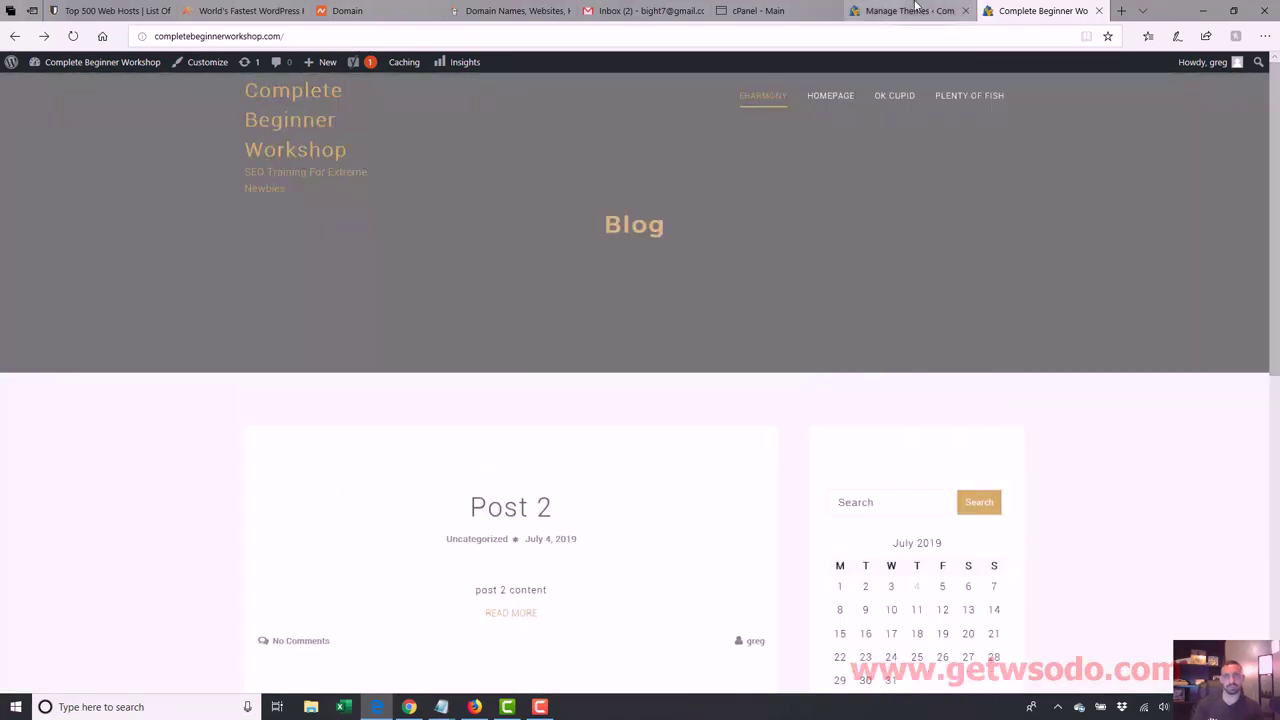
- Reactivate the Allium theme from the dashboard's installed themes
left_click(908, 11)
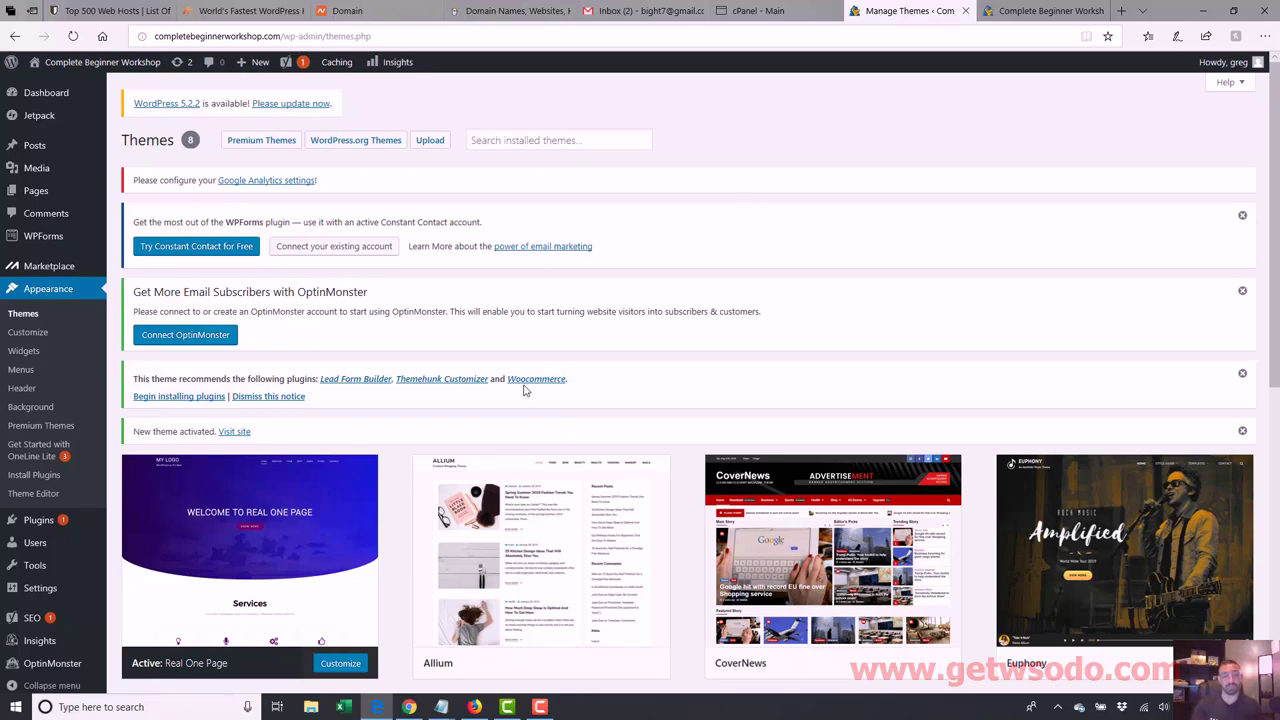
mouse_move(542, 524)
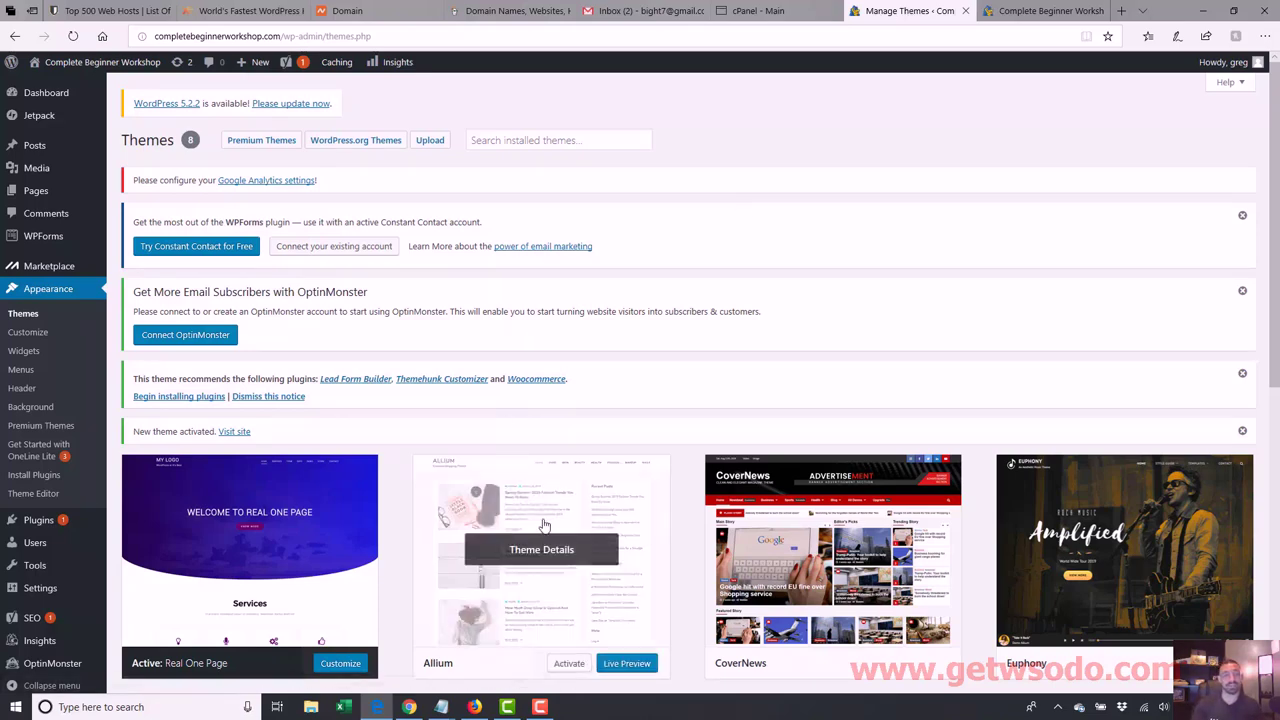
left_click(576, 679)
left_click(650, 662)
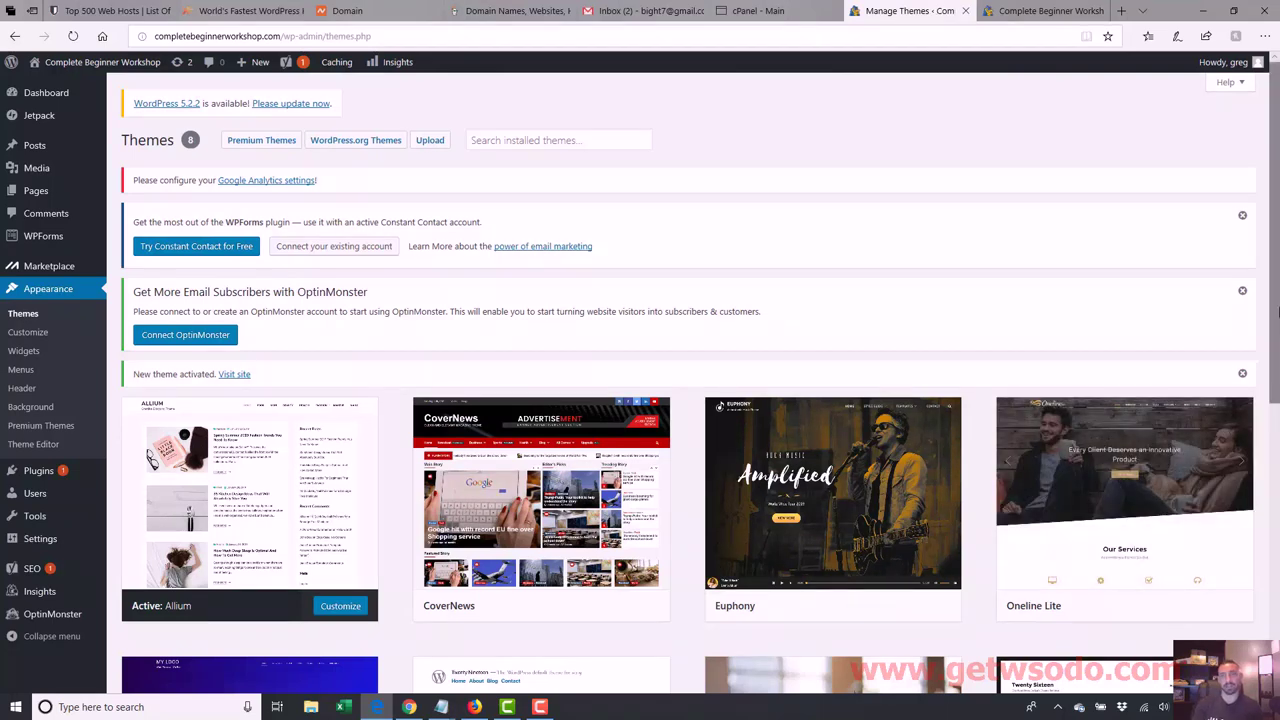
scroll(410, 400, "down", 2)
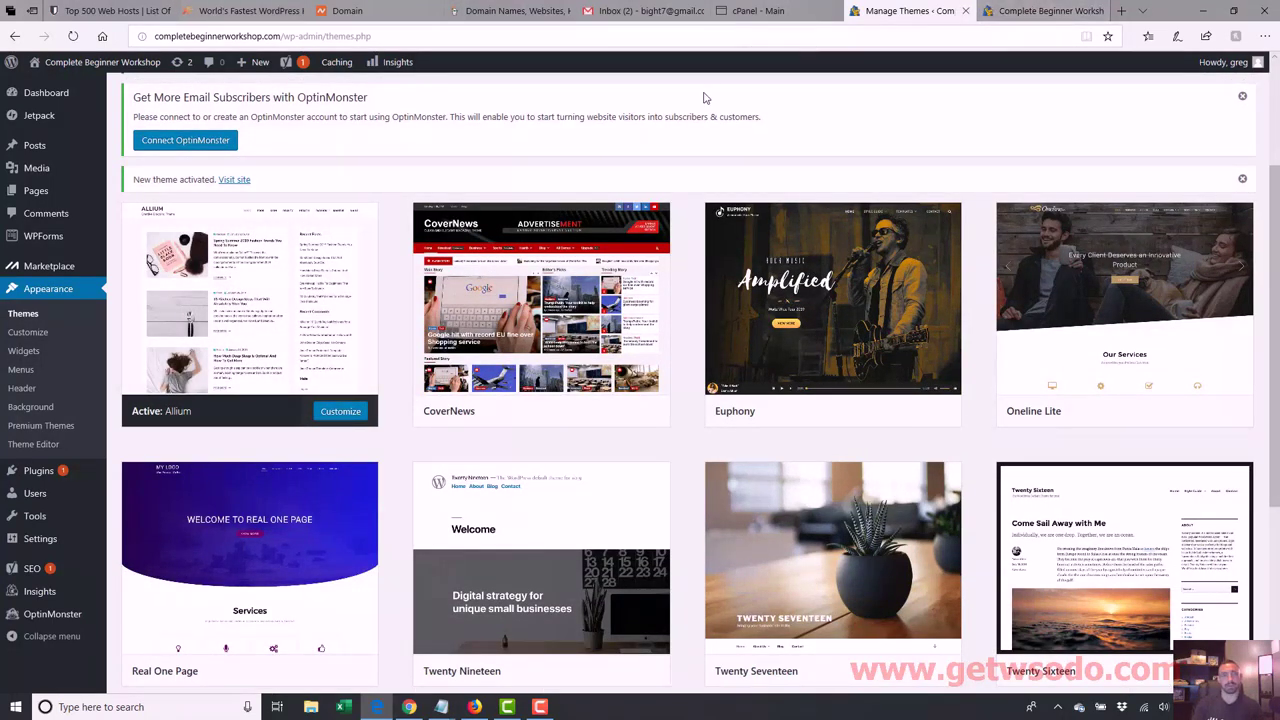
- View the live homepage again and check its menu, posts and sidebar under the Allium theme
left_click(1018, 8)
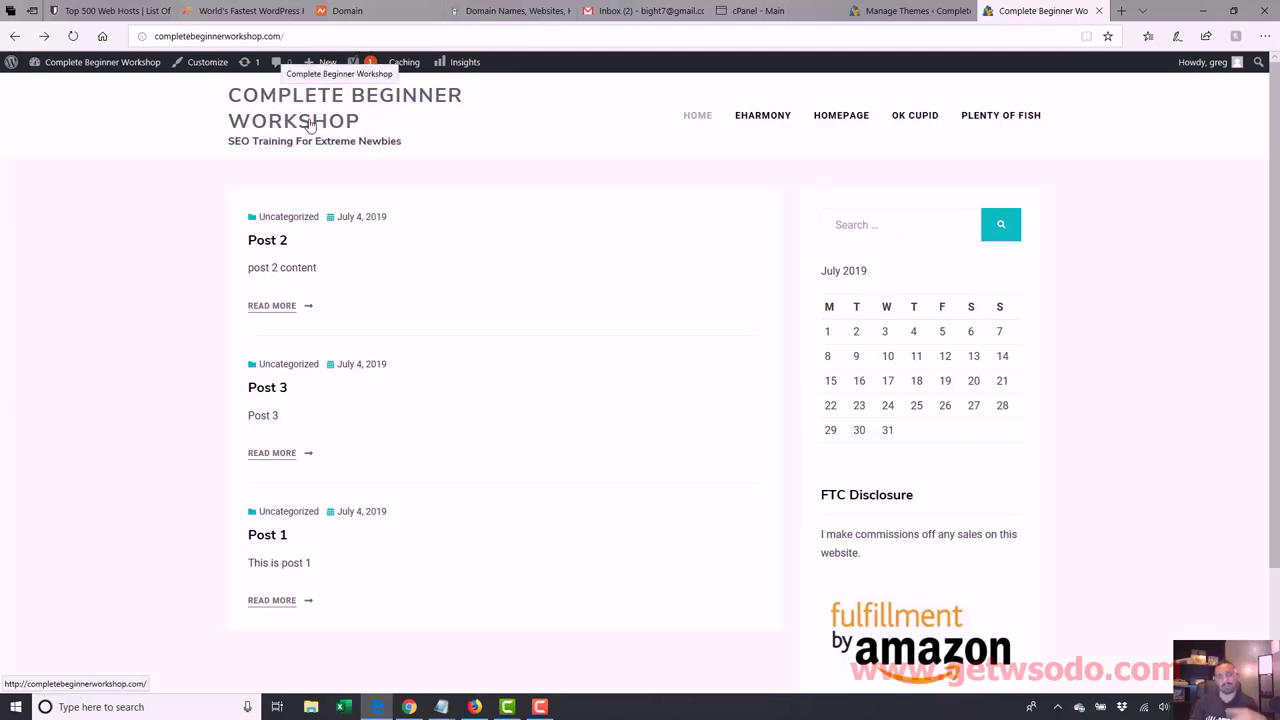
scroll(1272, 400, "down", 2)
scroll(1272, 400, "up", 2)
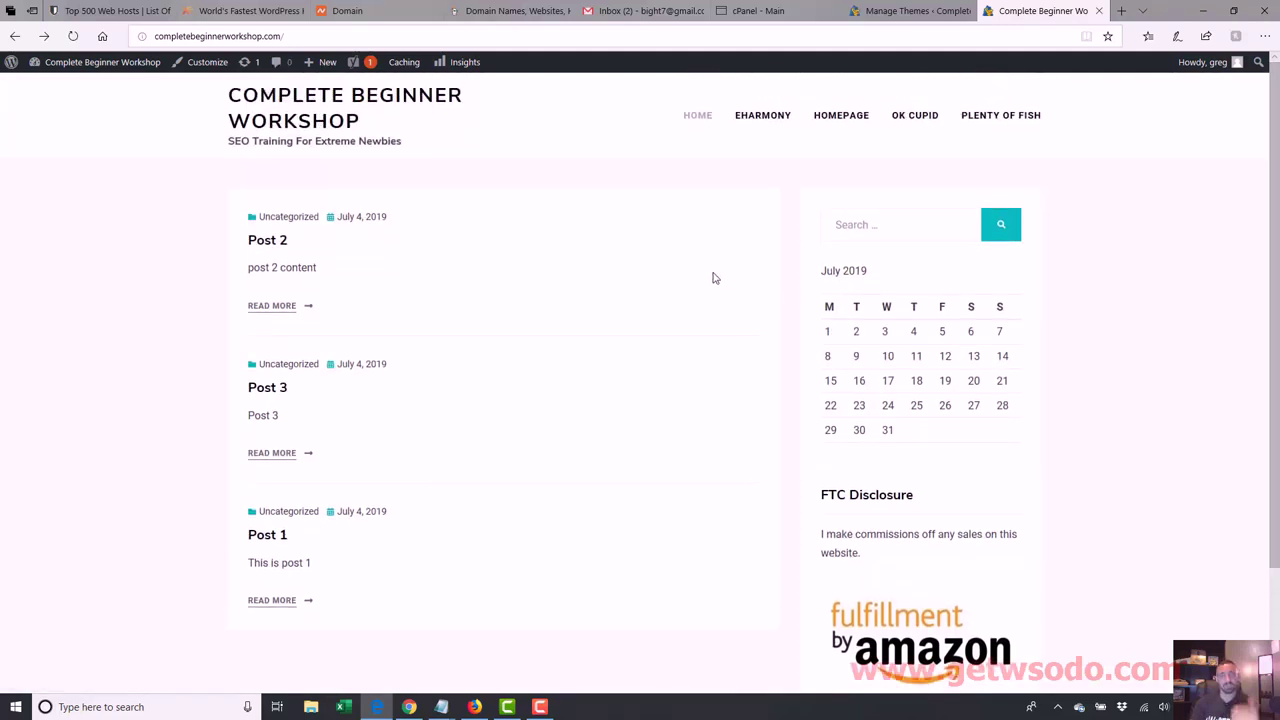